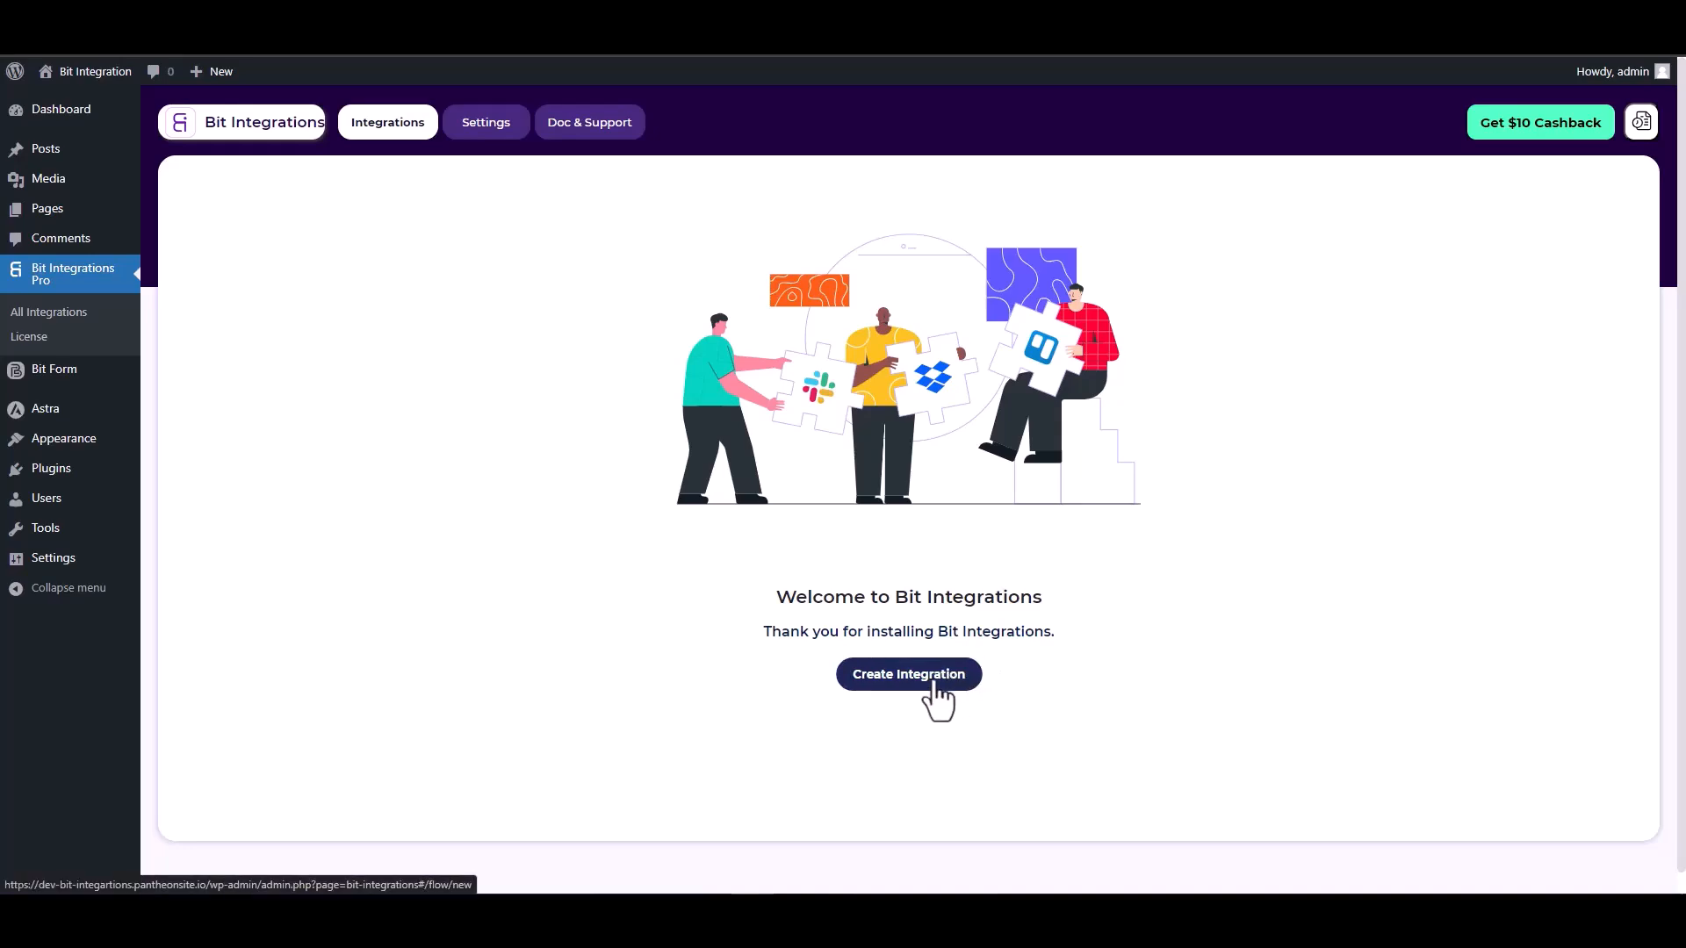
Step: Search the triggers for 'sit' and pick SiteOrigin Widgets as the trigger
type("sit")
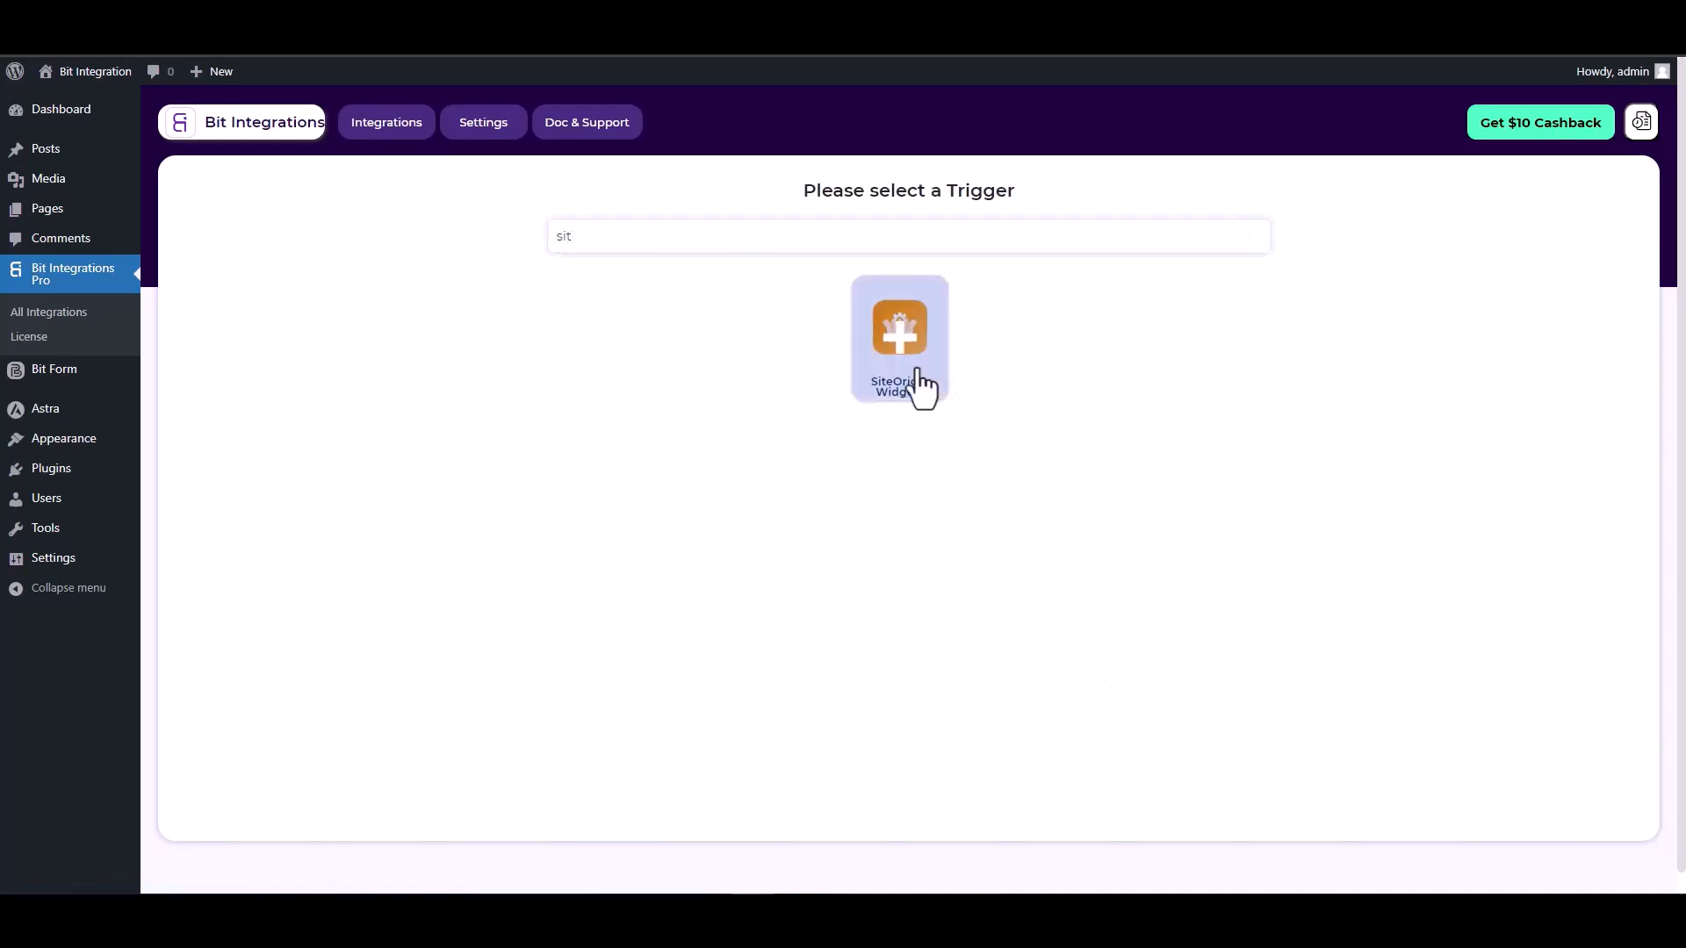
left_click(914, 379)
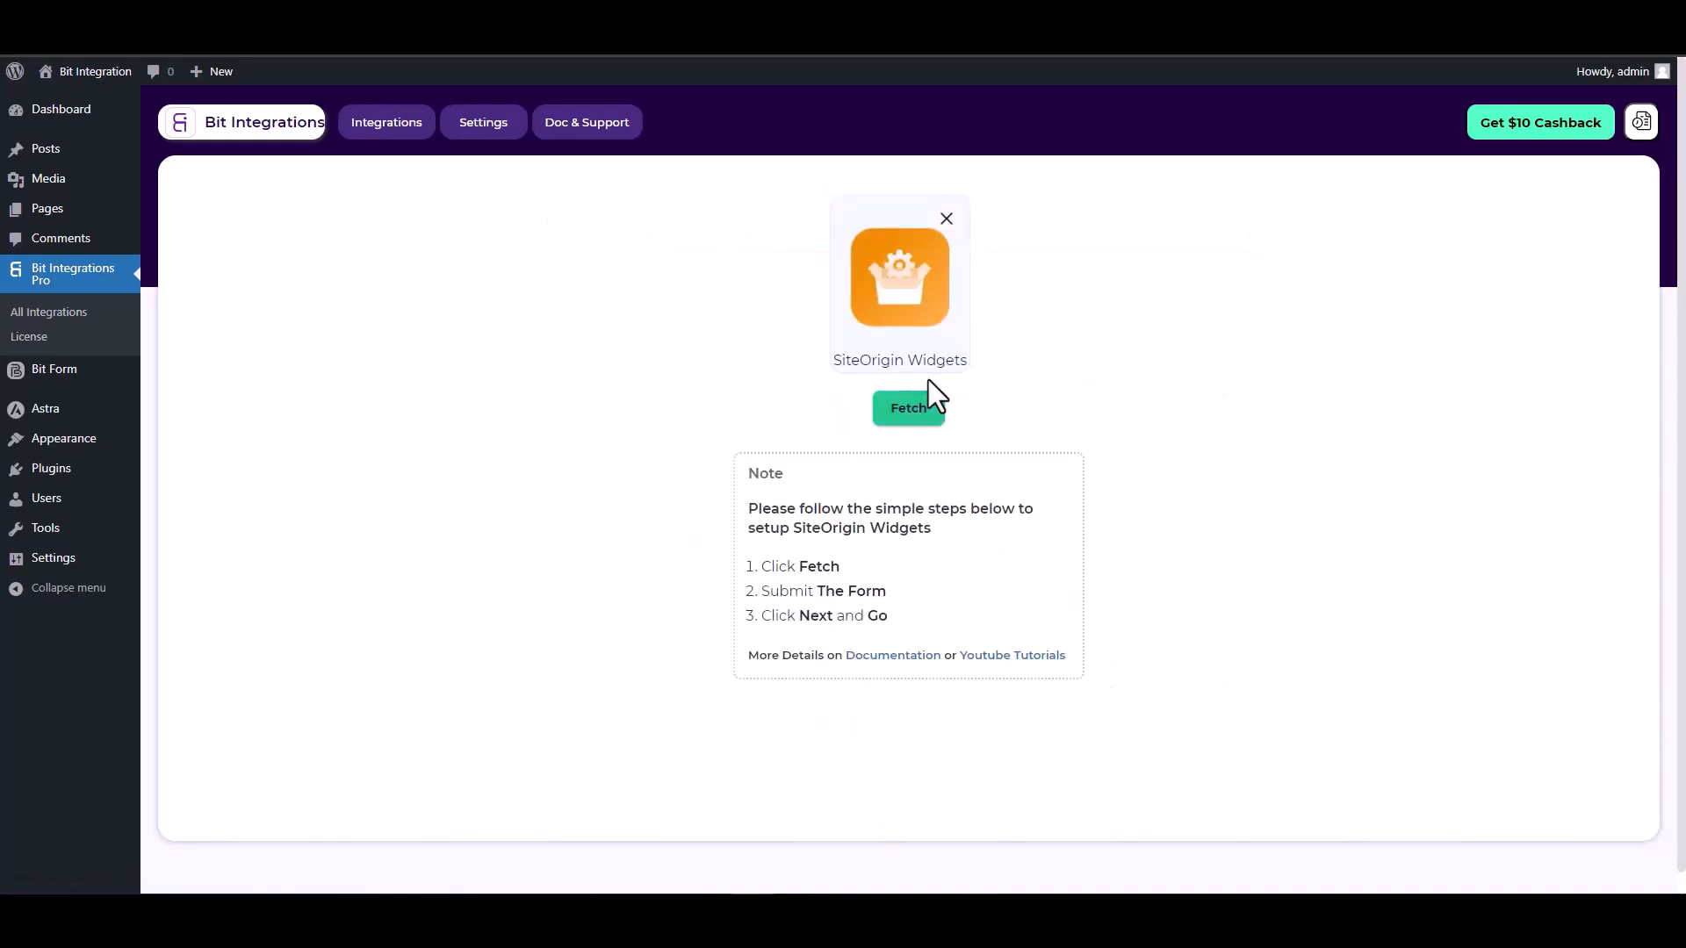
Step: Fetch the form fields, then submit a SiteOrigin test entry with name 'test', an e-mail address and a phone number
left_click(905, 419)
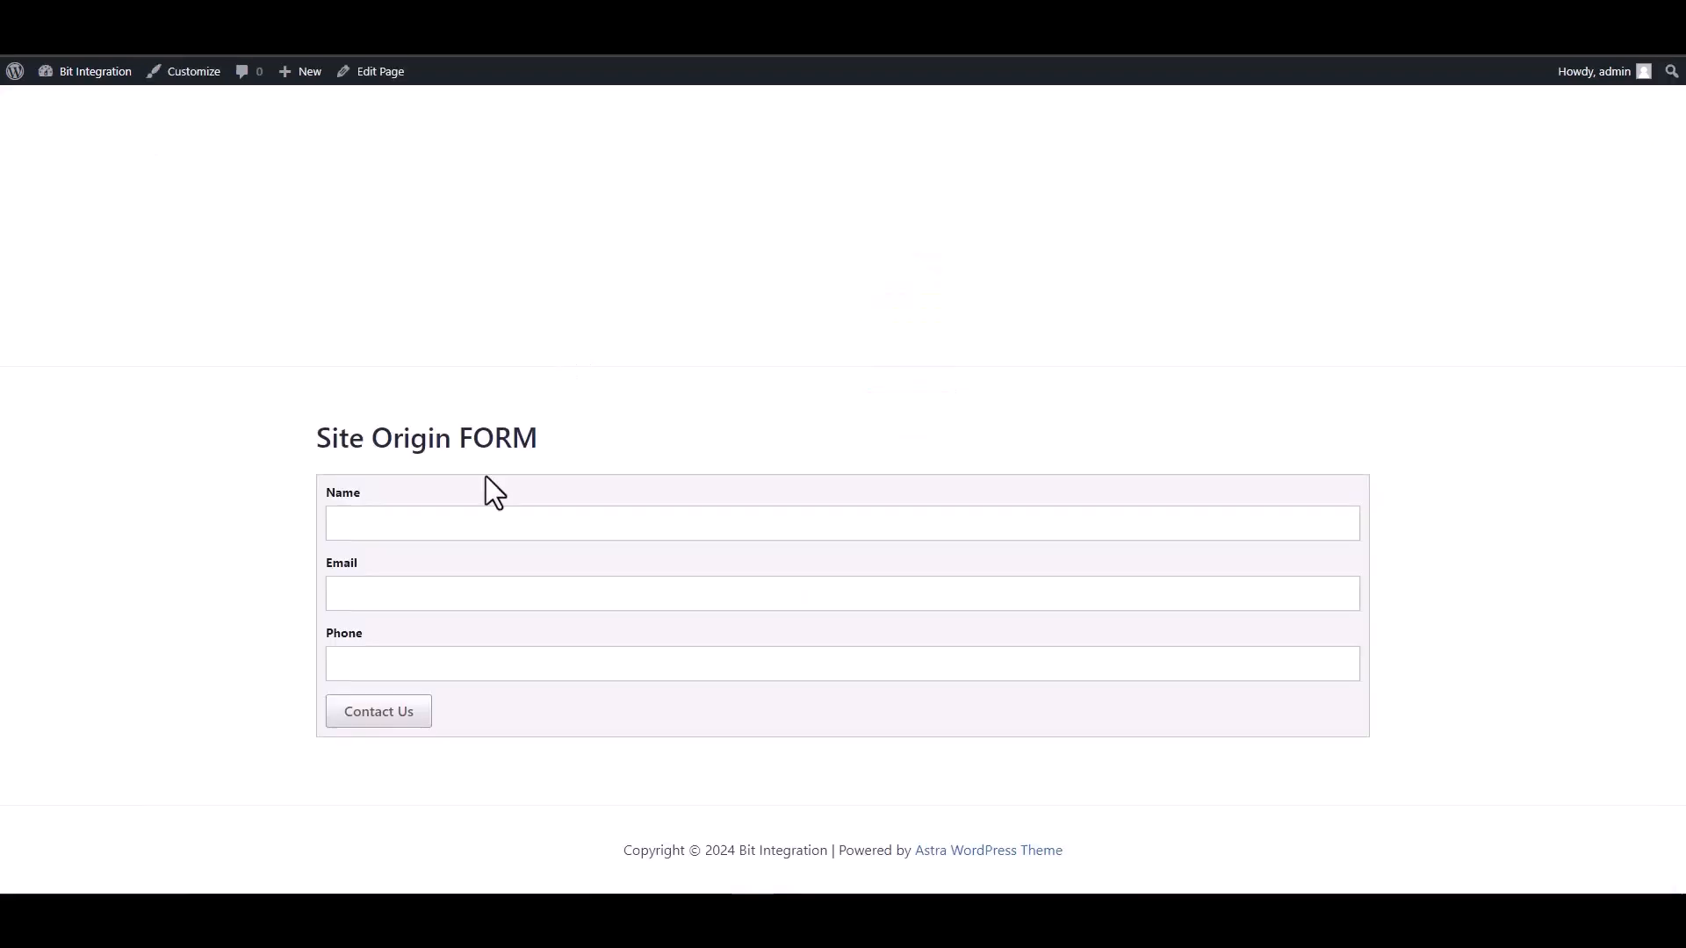
left_click(566, 524)
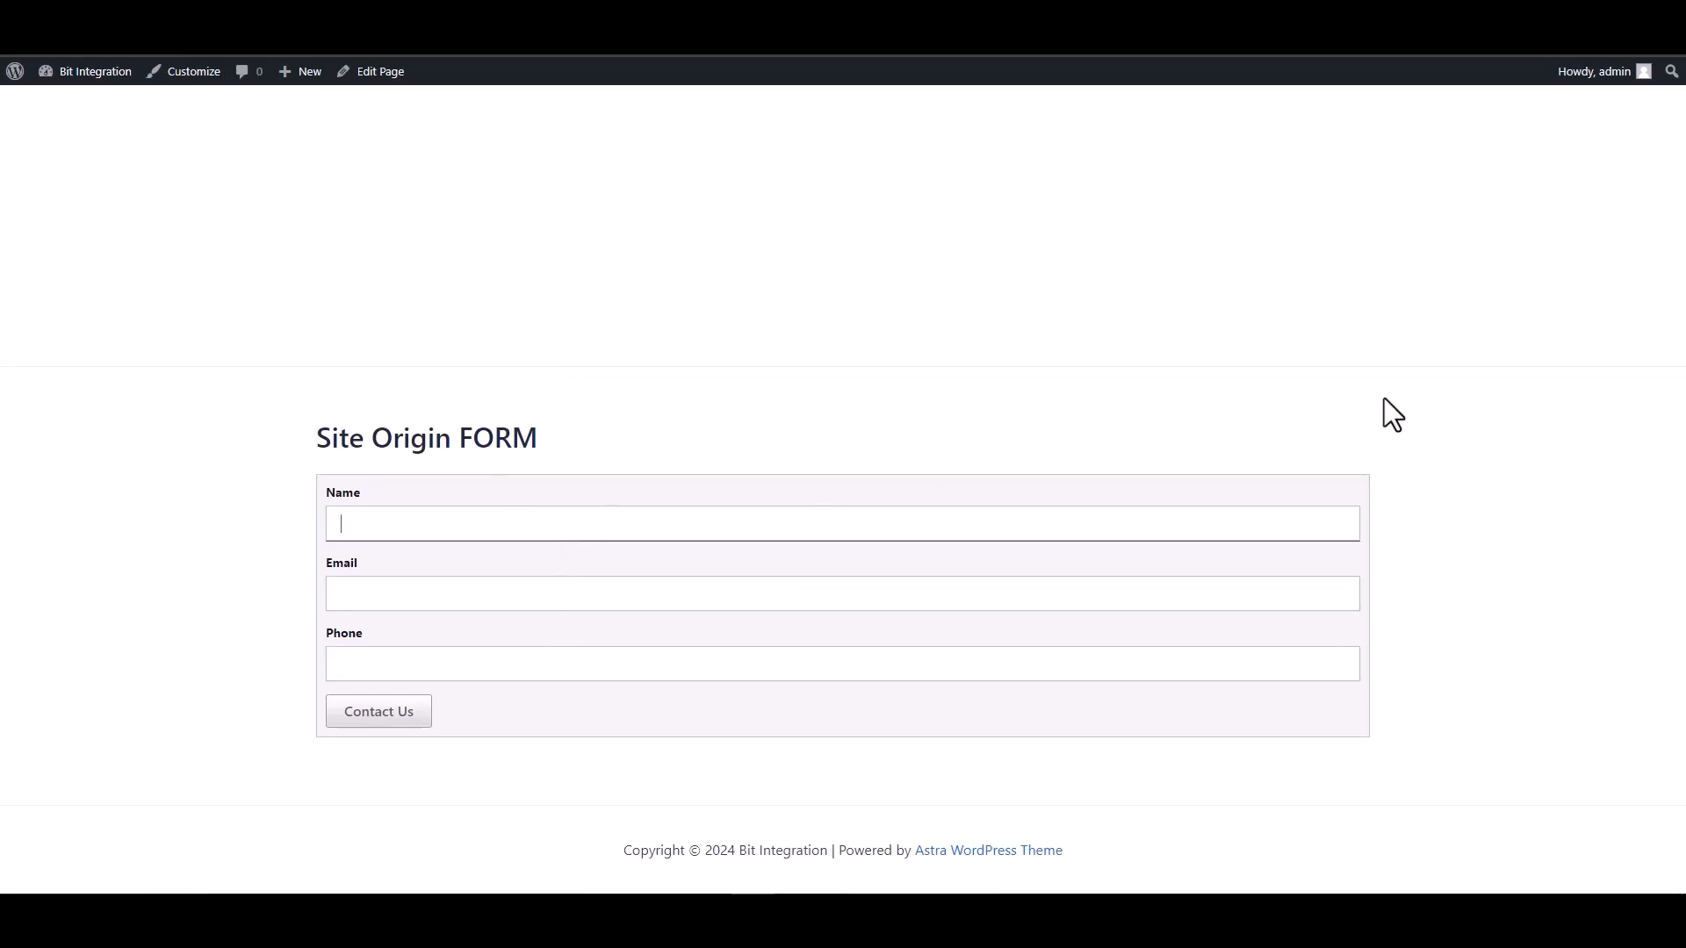
type("test")
left_click(1137, 586)
type("test")
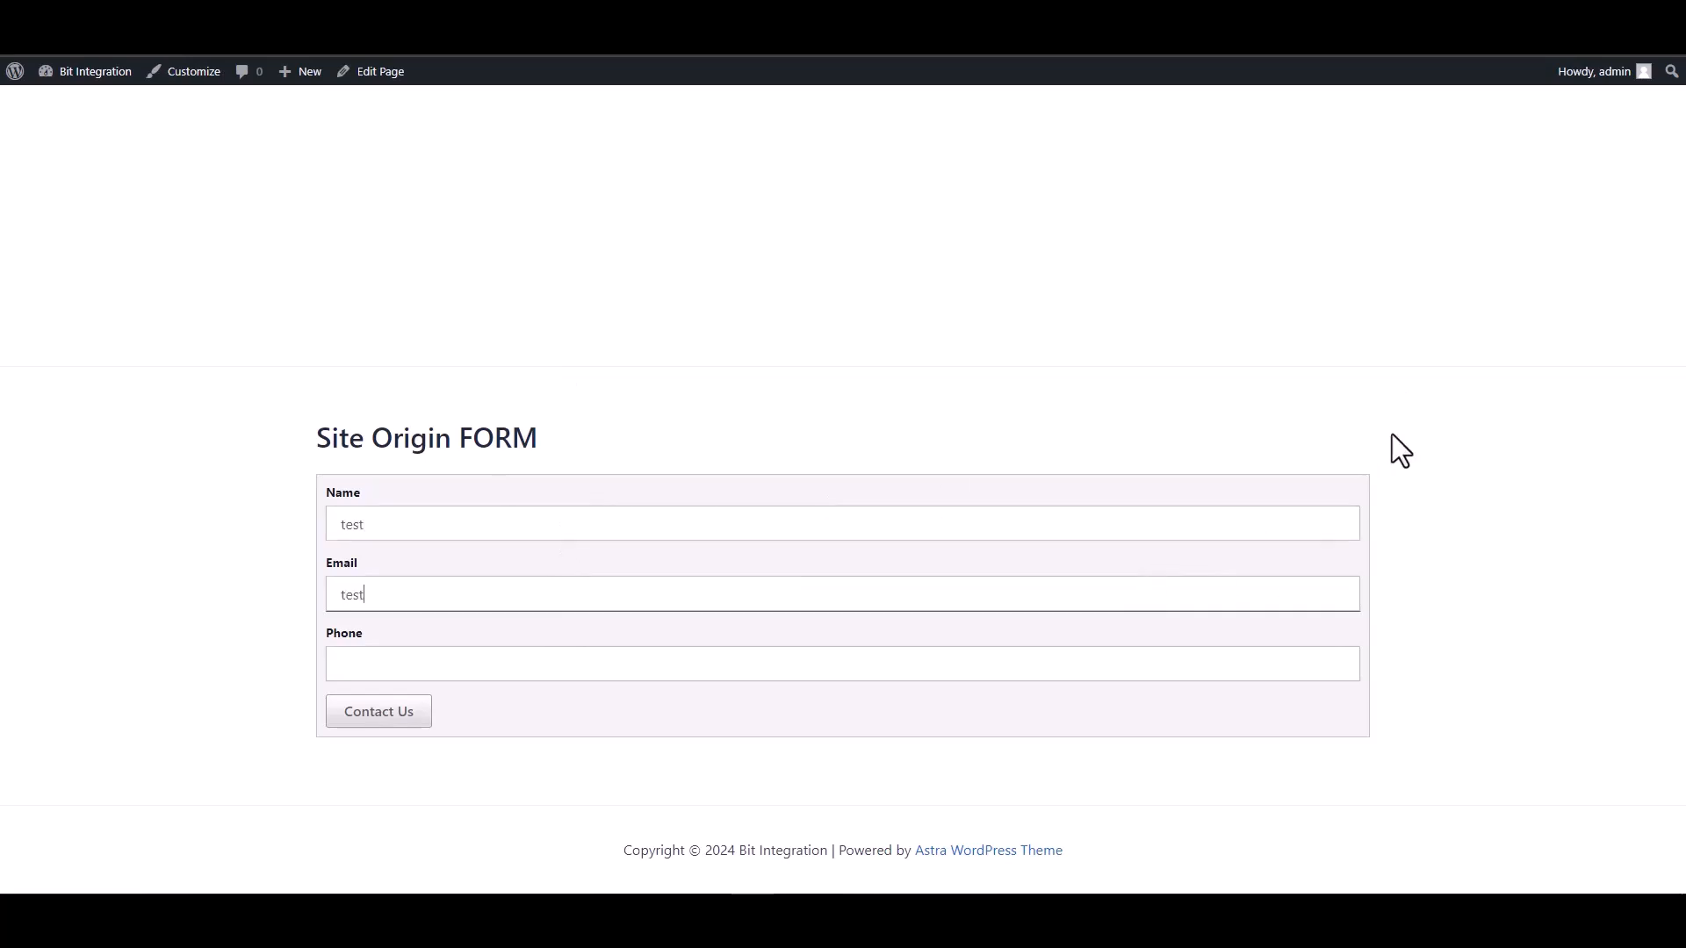
type("@test.com")
left_click(1161, 674)
type("12345678")
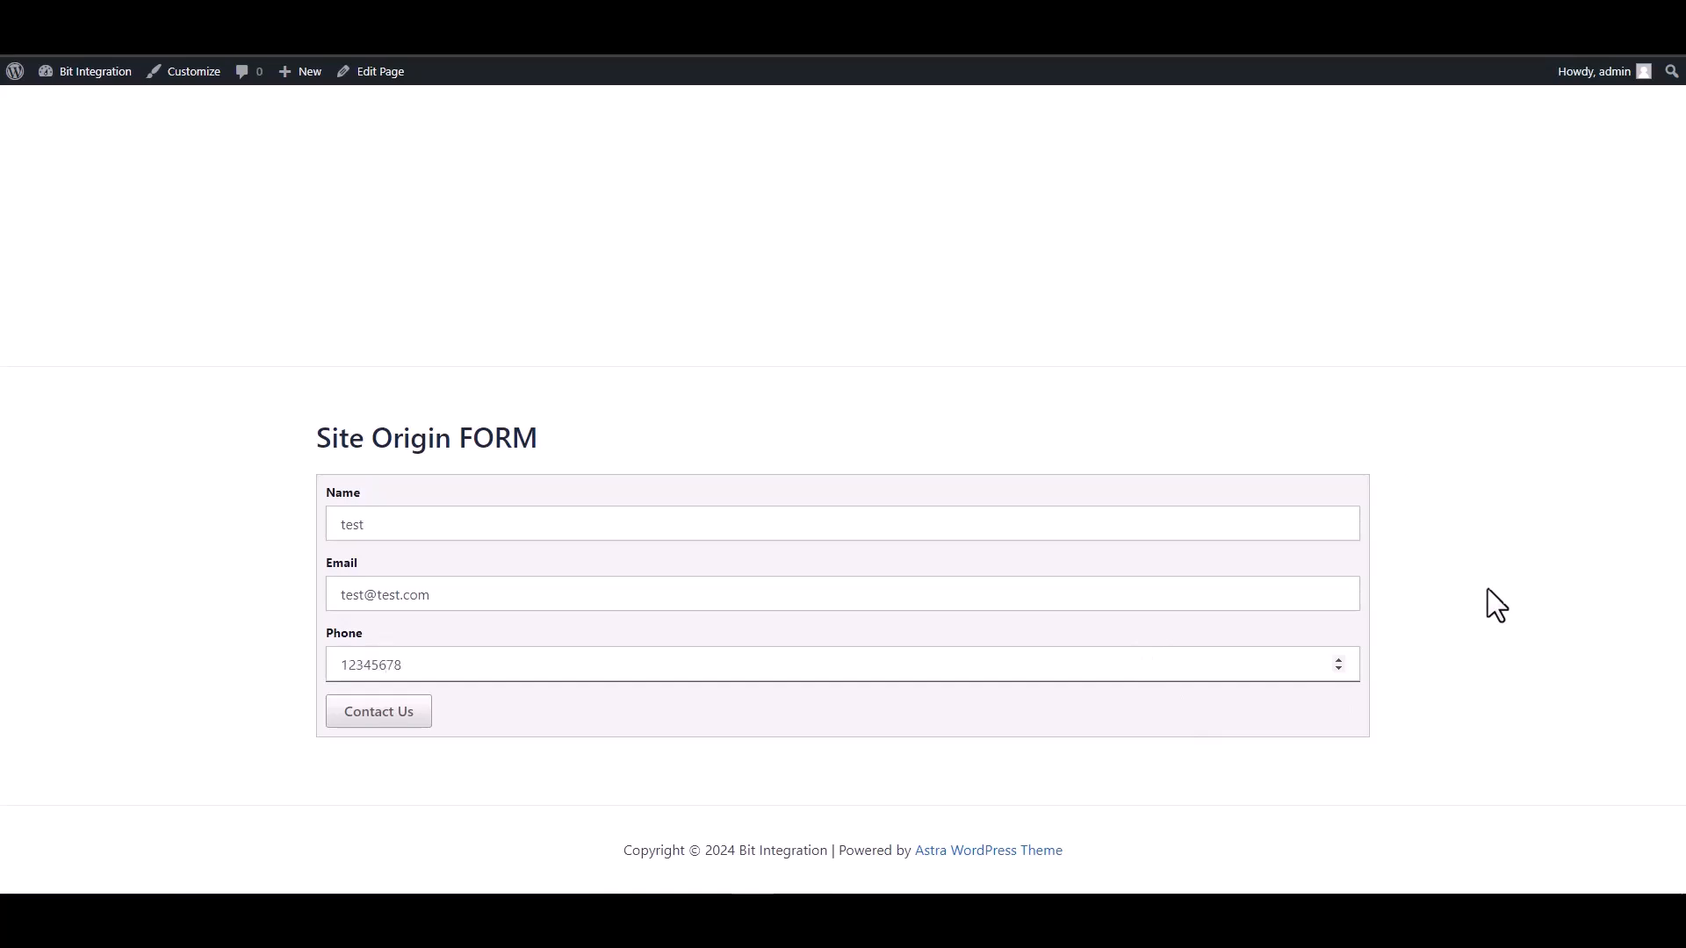
left_click(387, 713)
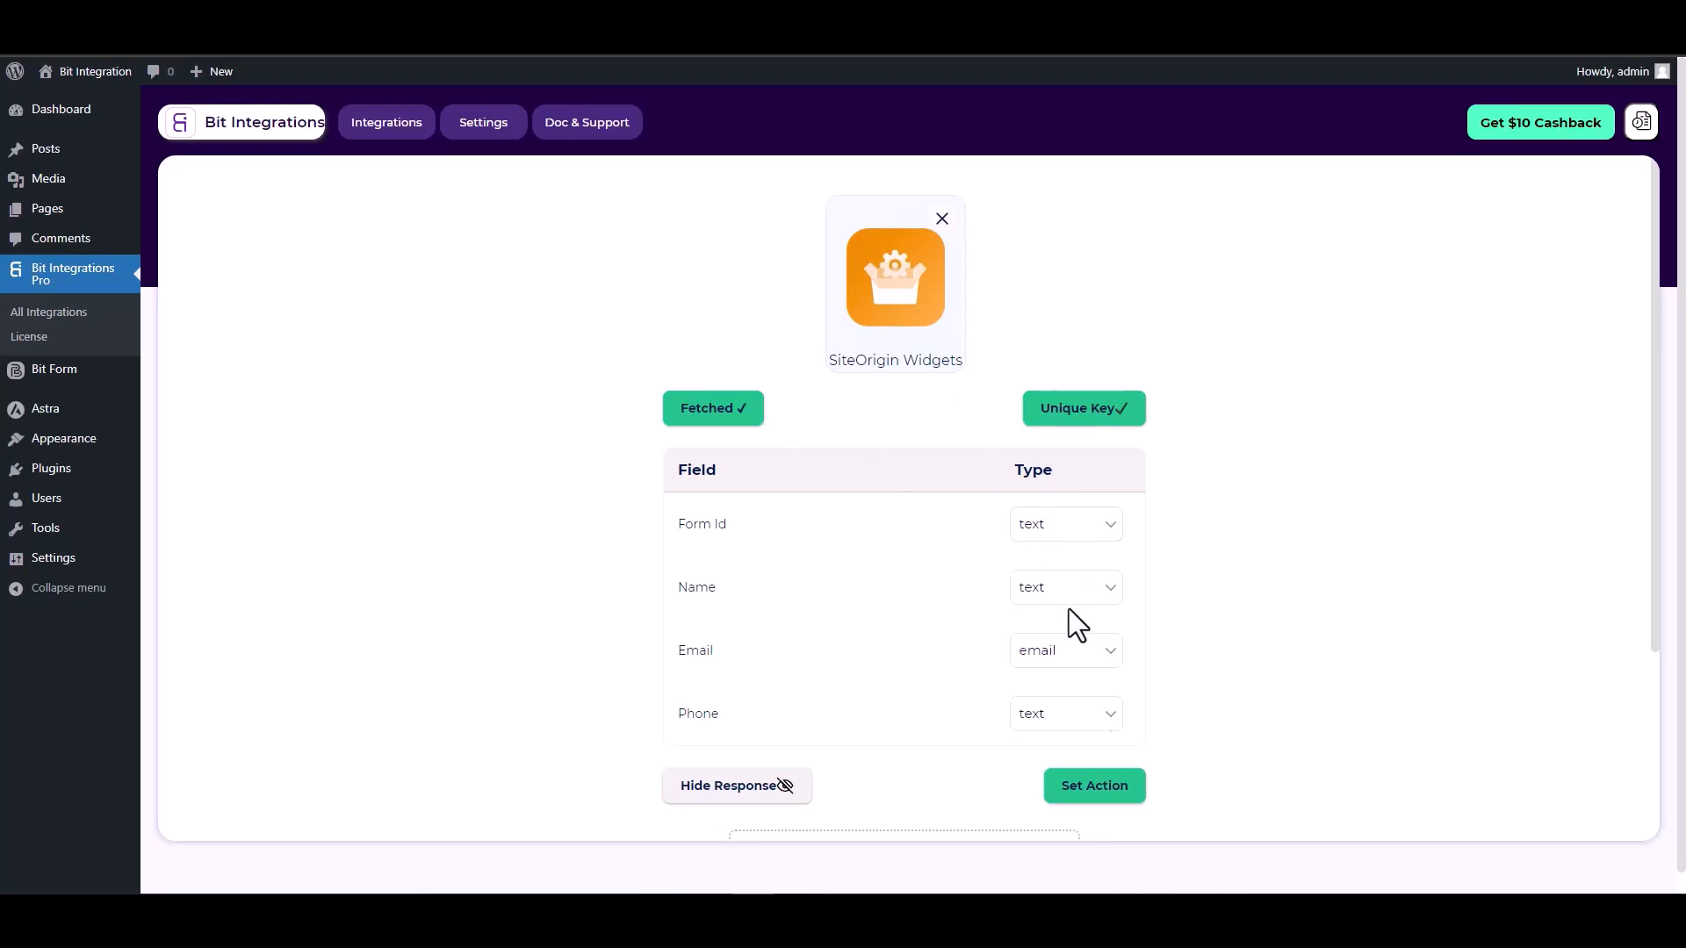
Step: Search the actions for 'cus' and choose CustomApi as the action
left_click(1093, 793)
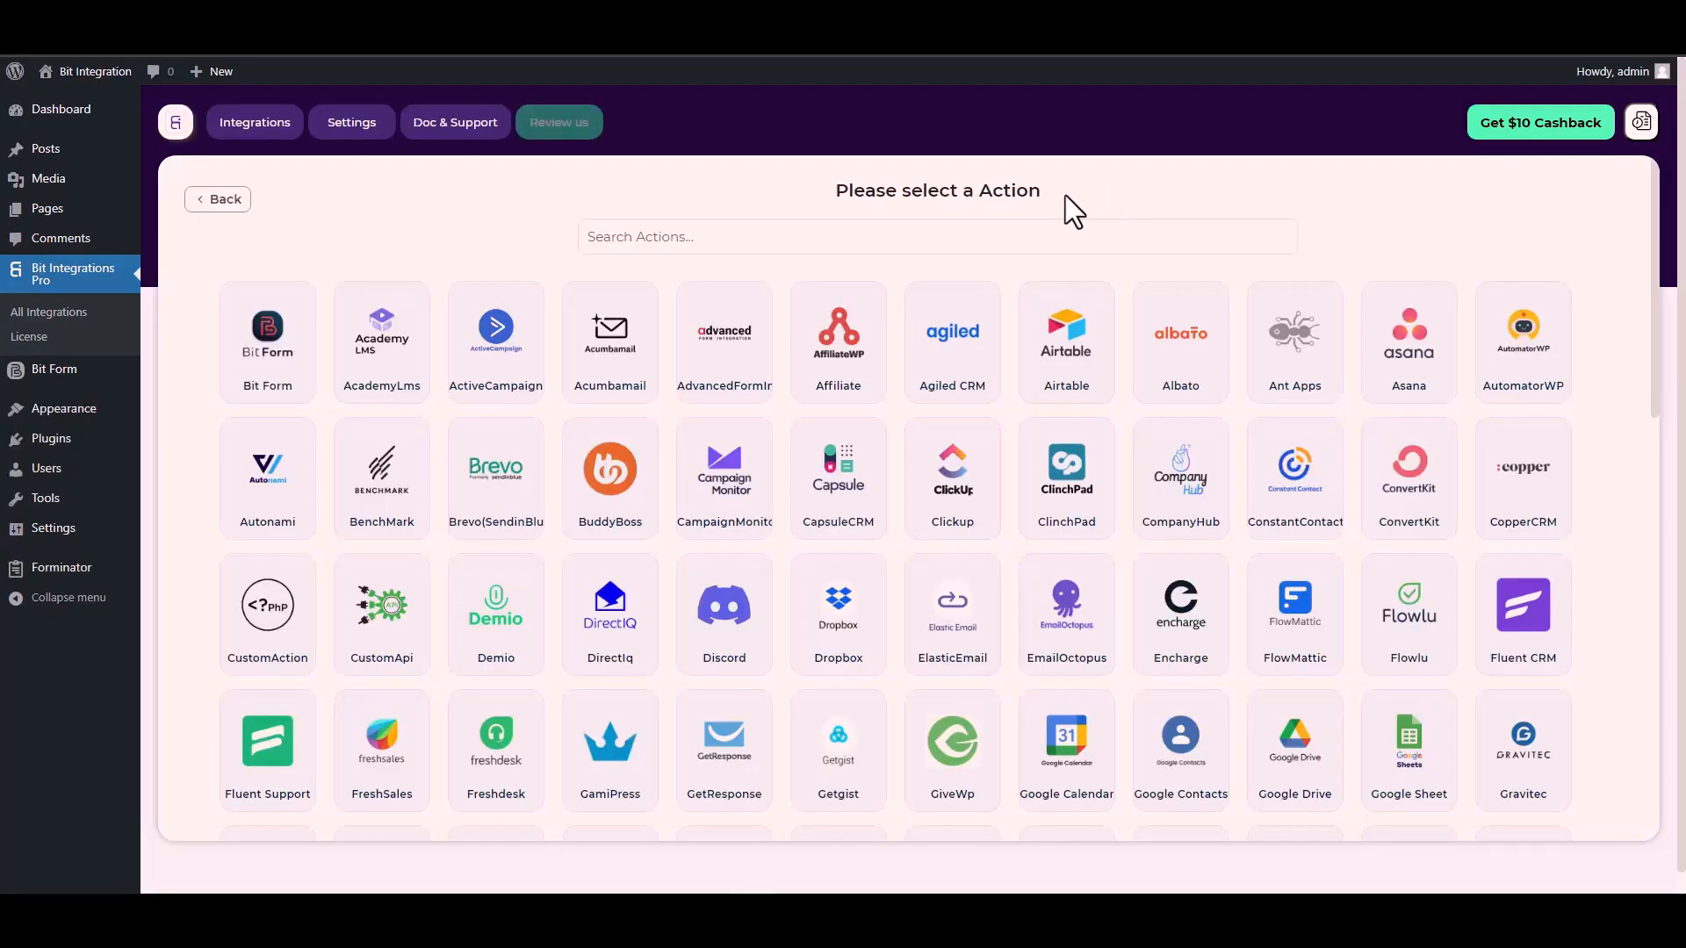
left_click(1027, 230)
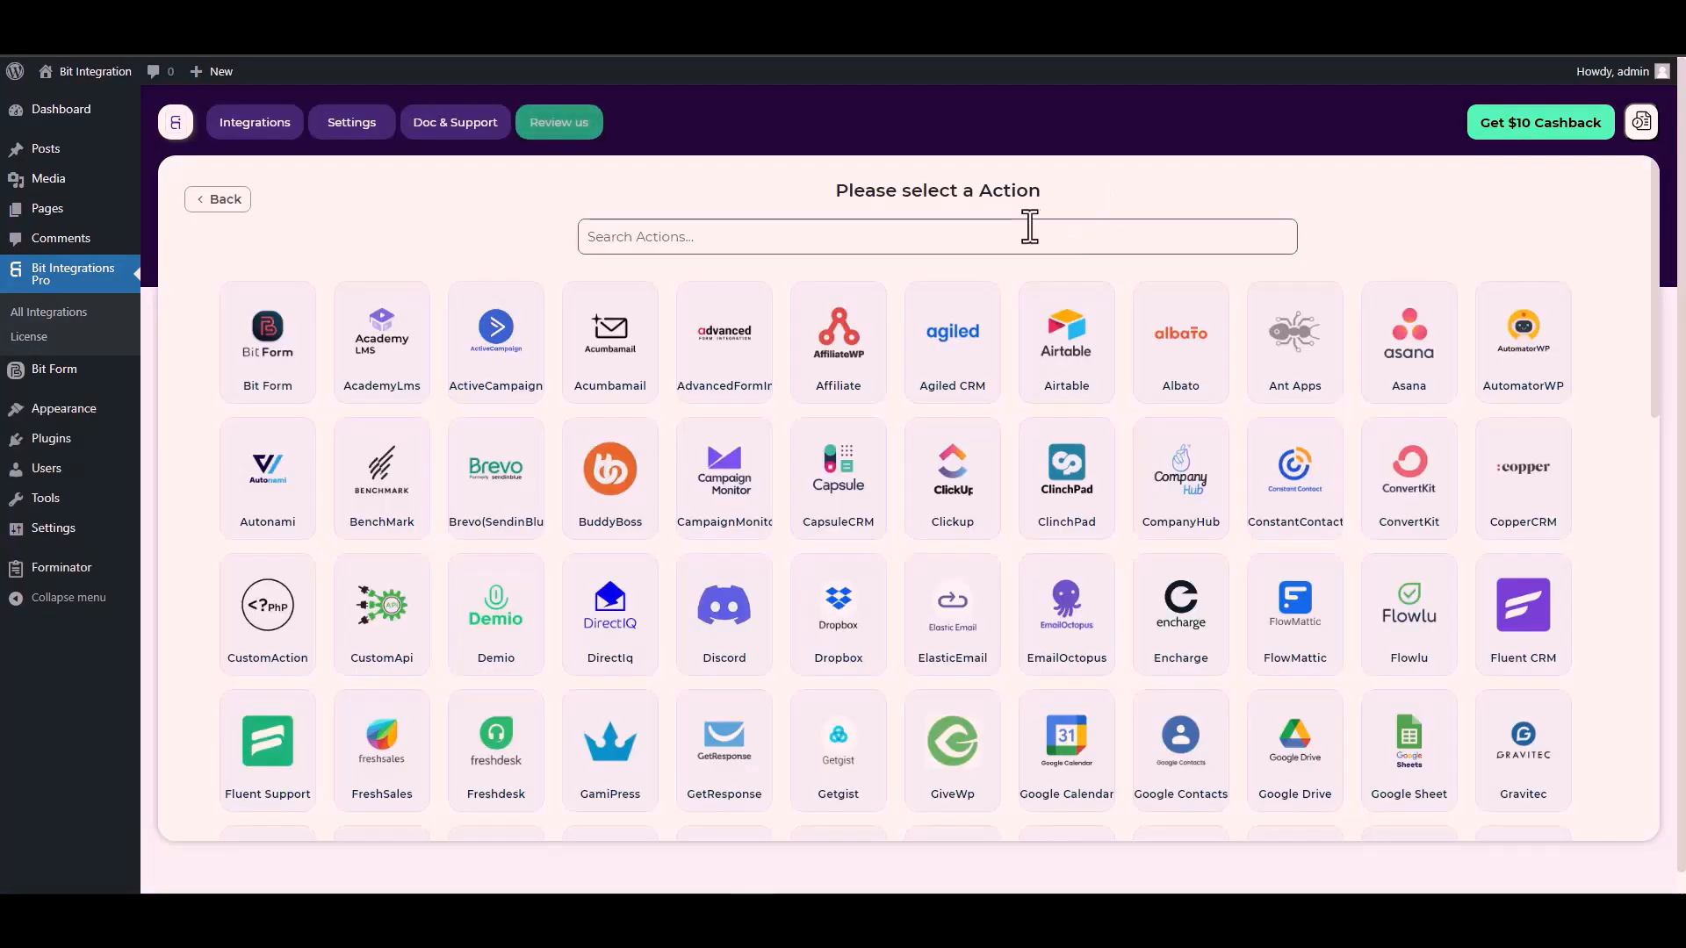
type("cus")
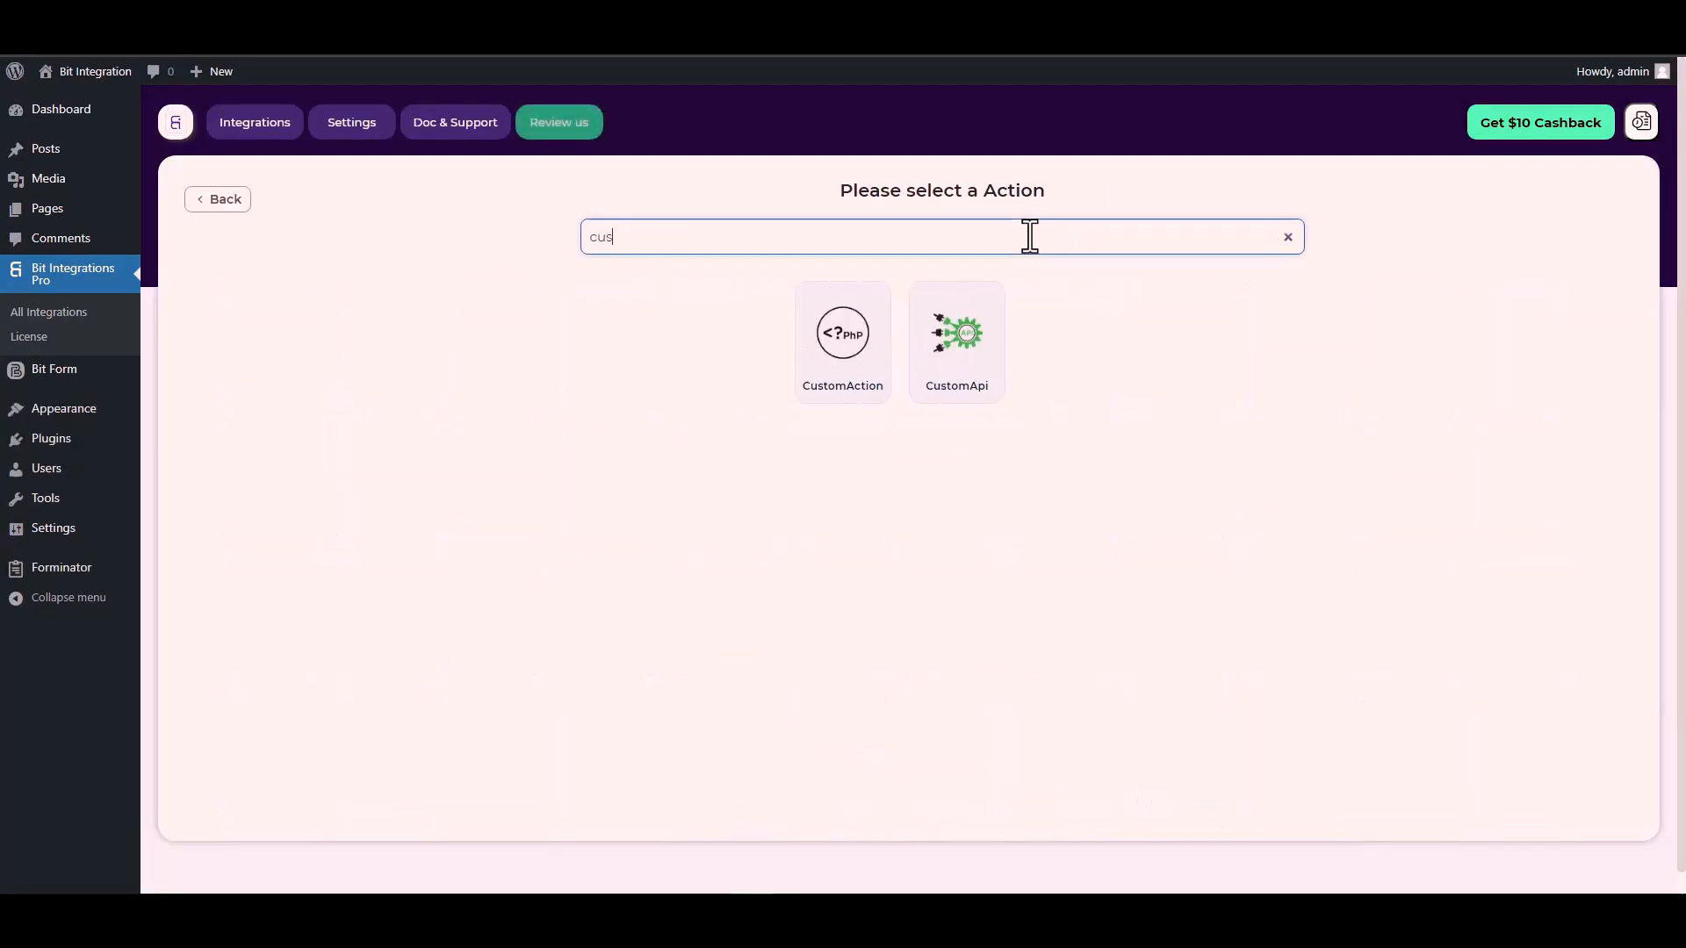
left_click(959, 364)
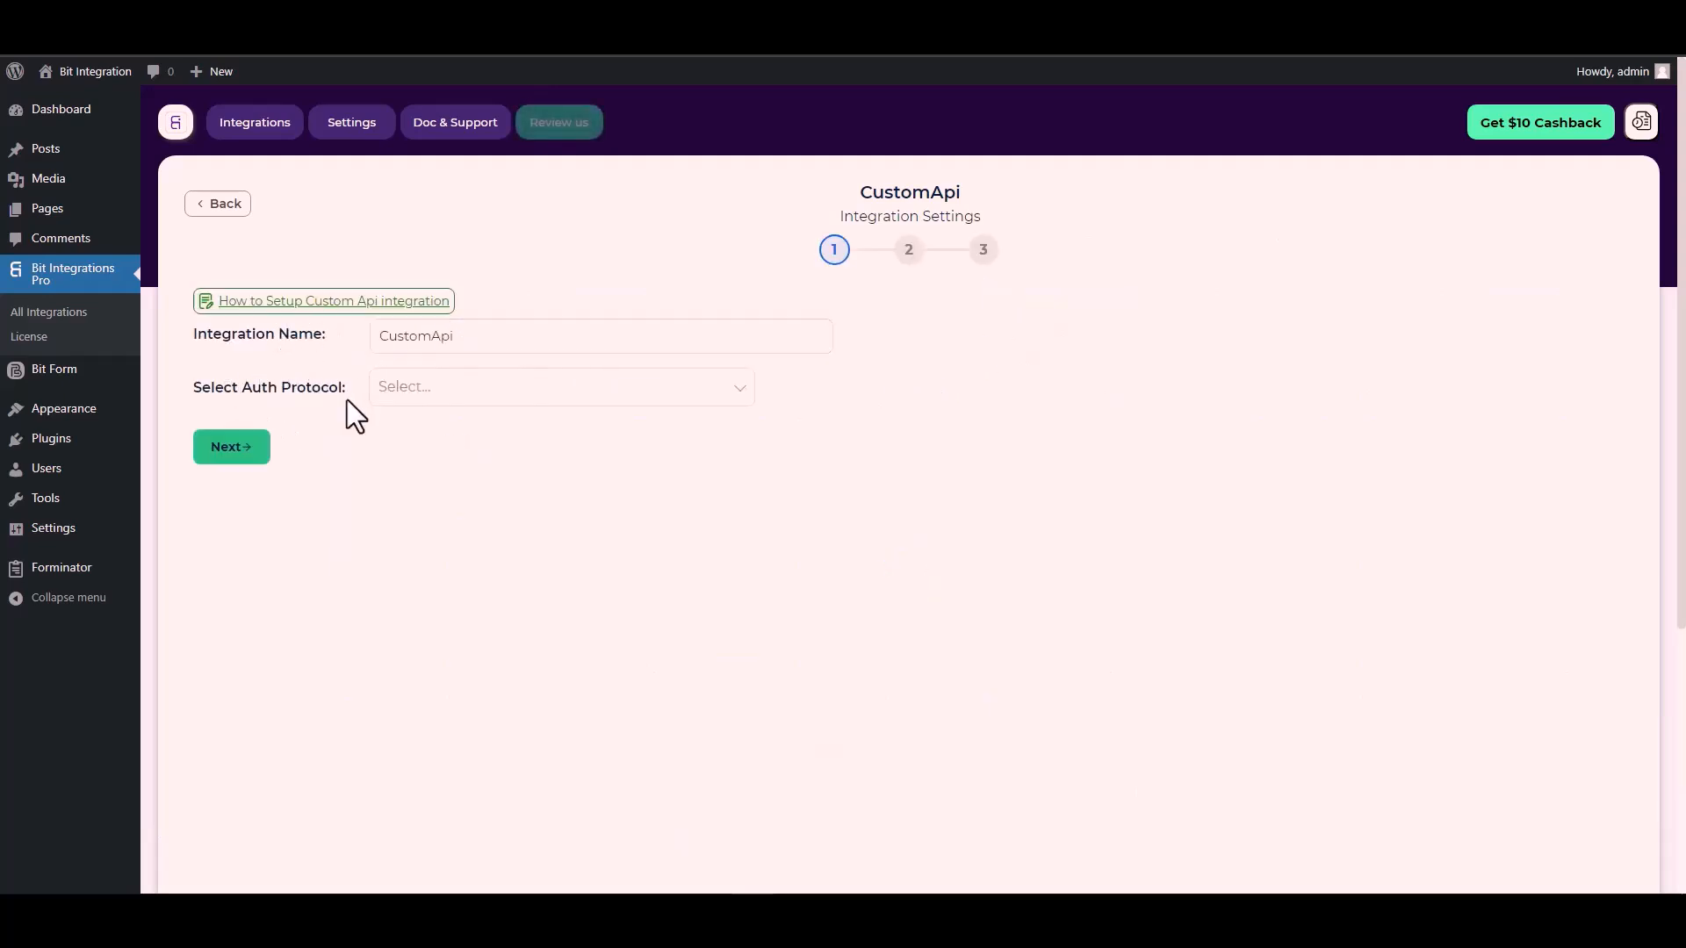
Step: Set the auth protocol to API Key and bring up Bit Form's API docs showing Bitform-Api-Key
left_click(434, 393)
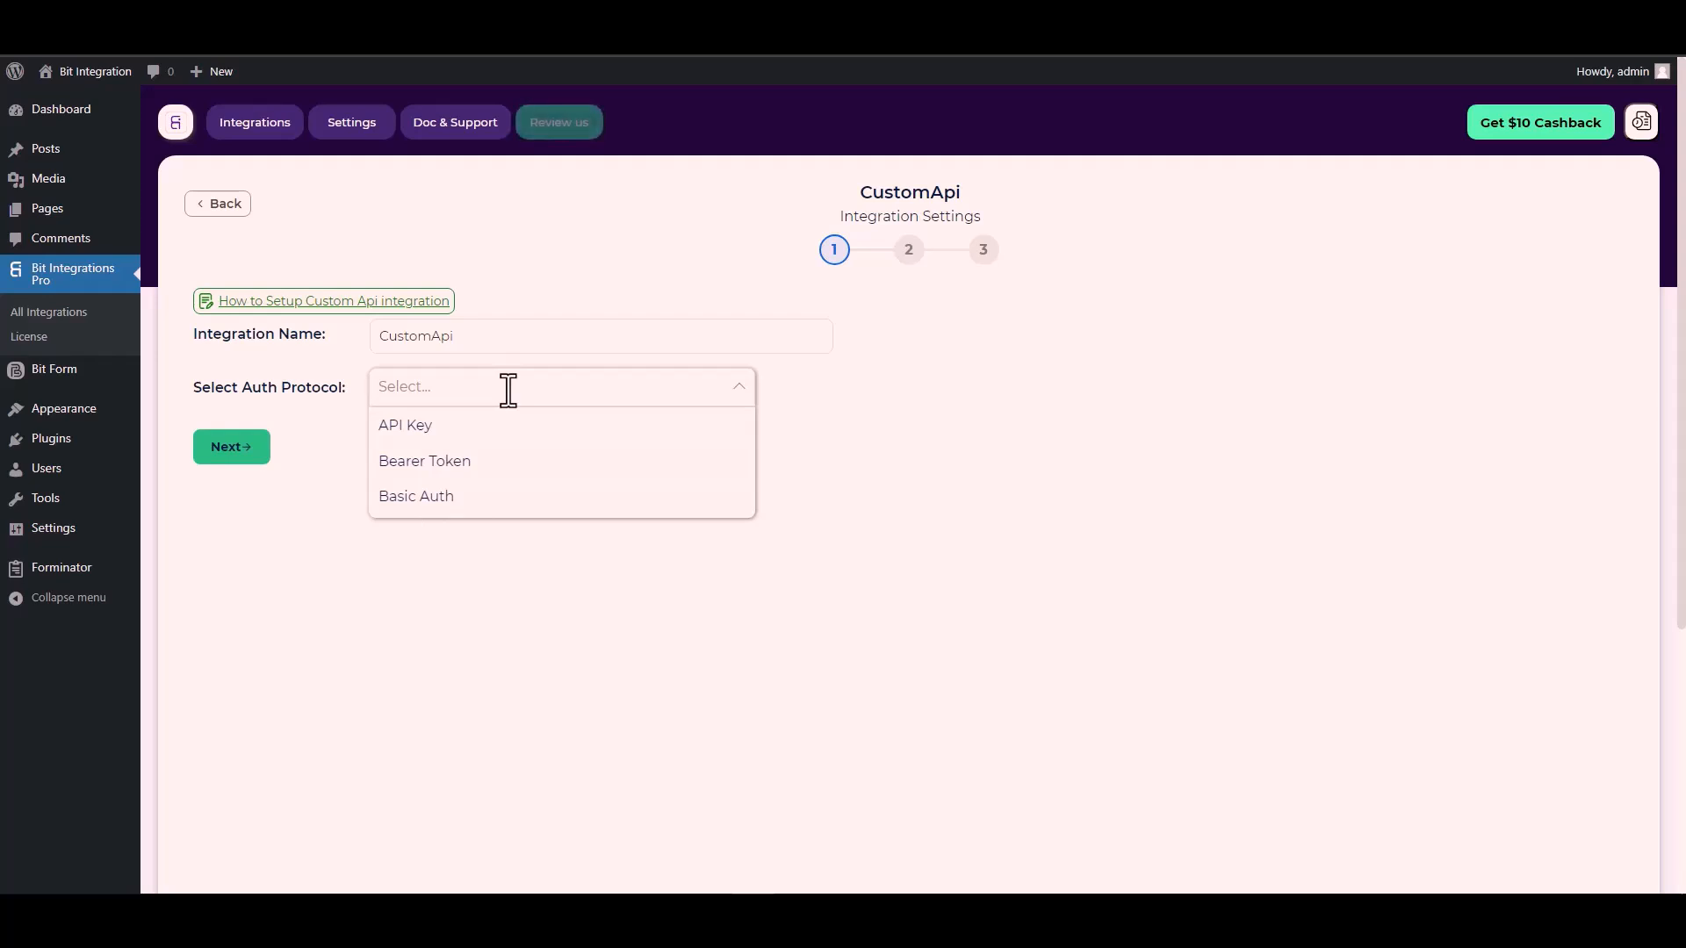
left_click(432, 426)
left_click(436, 467)
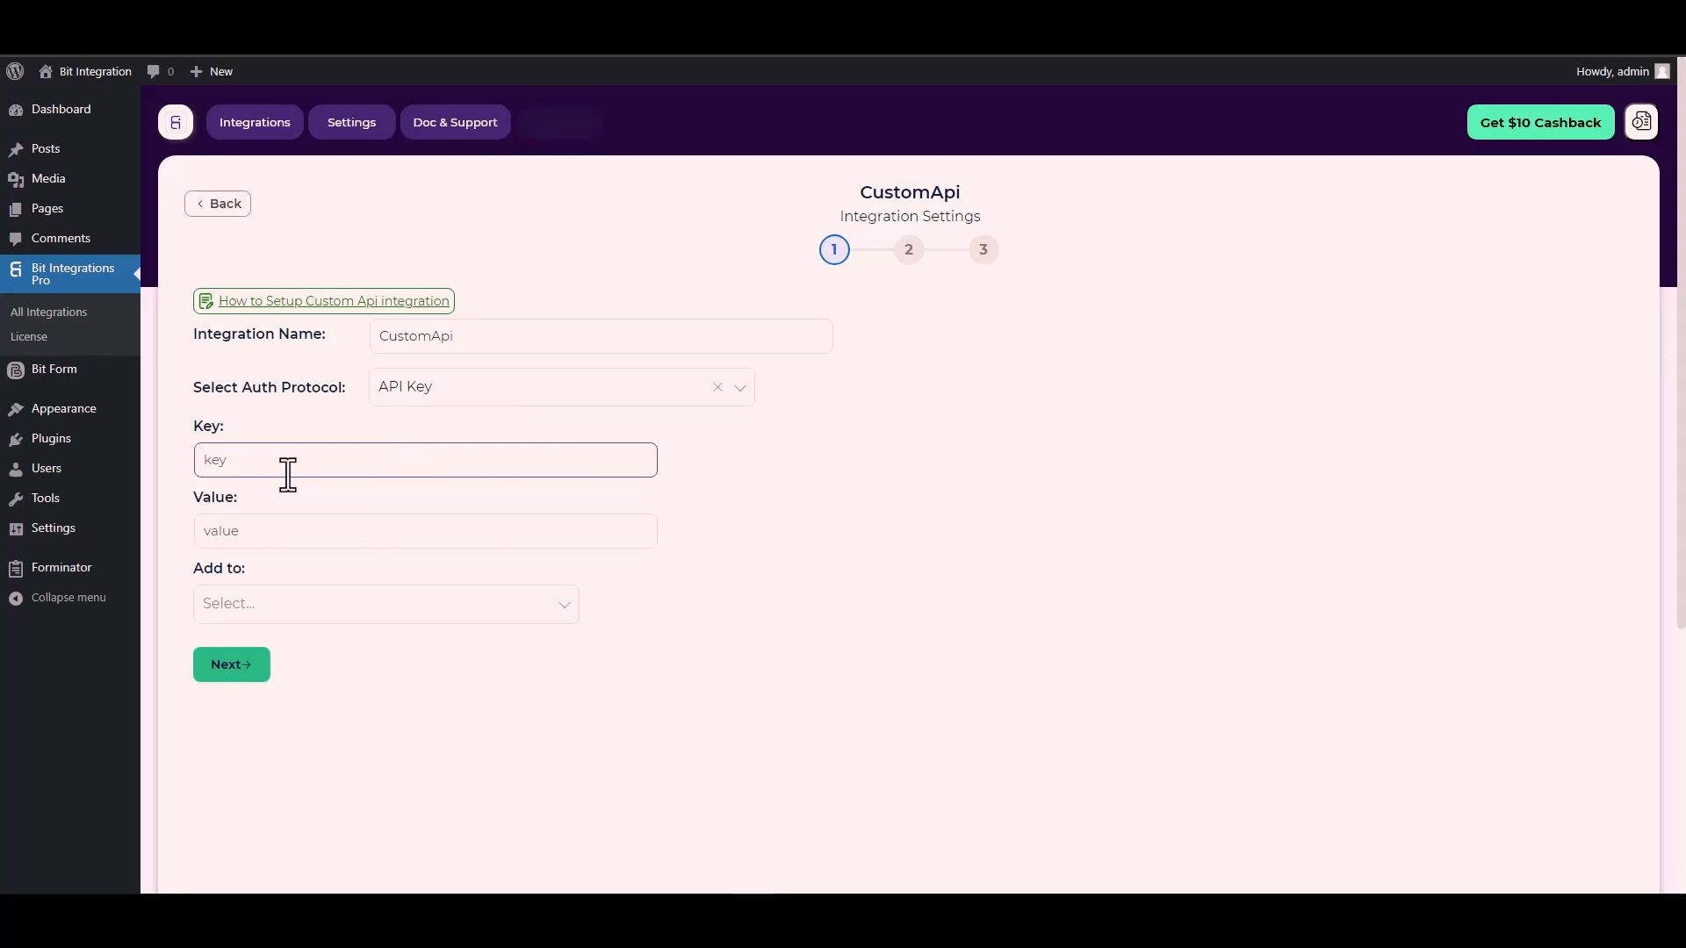
left_click(214, 423)
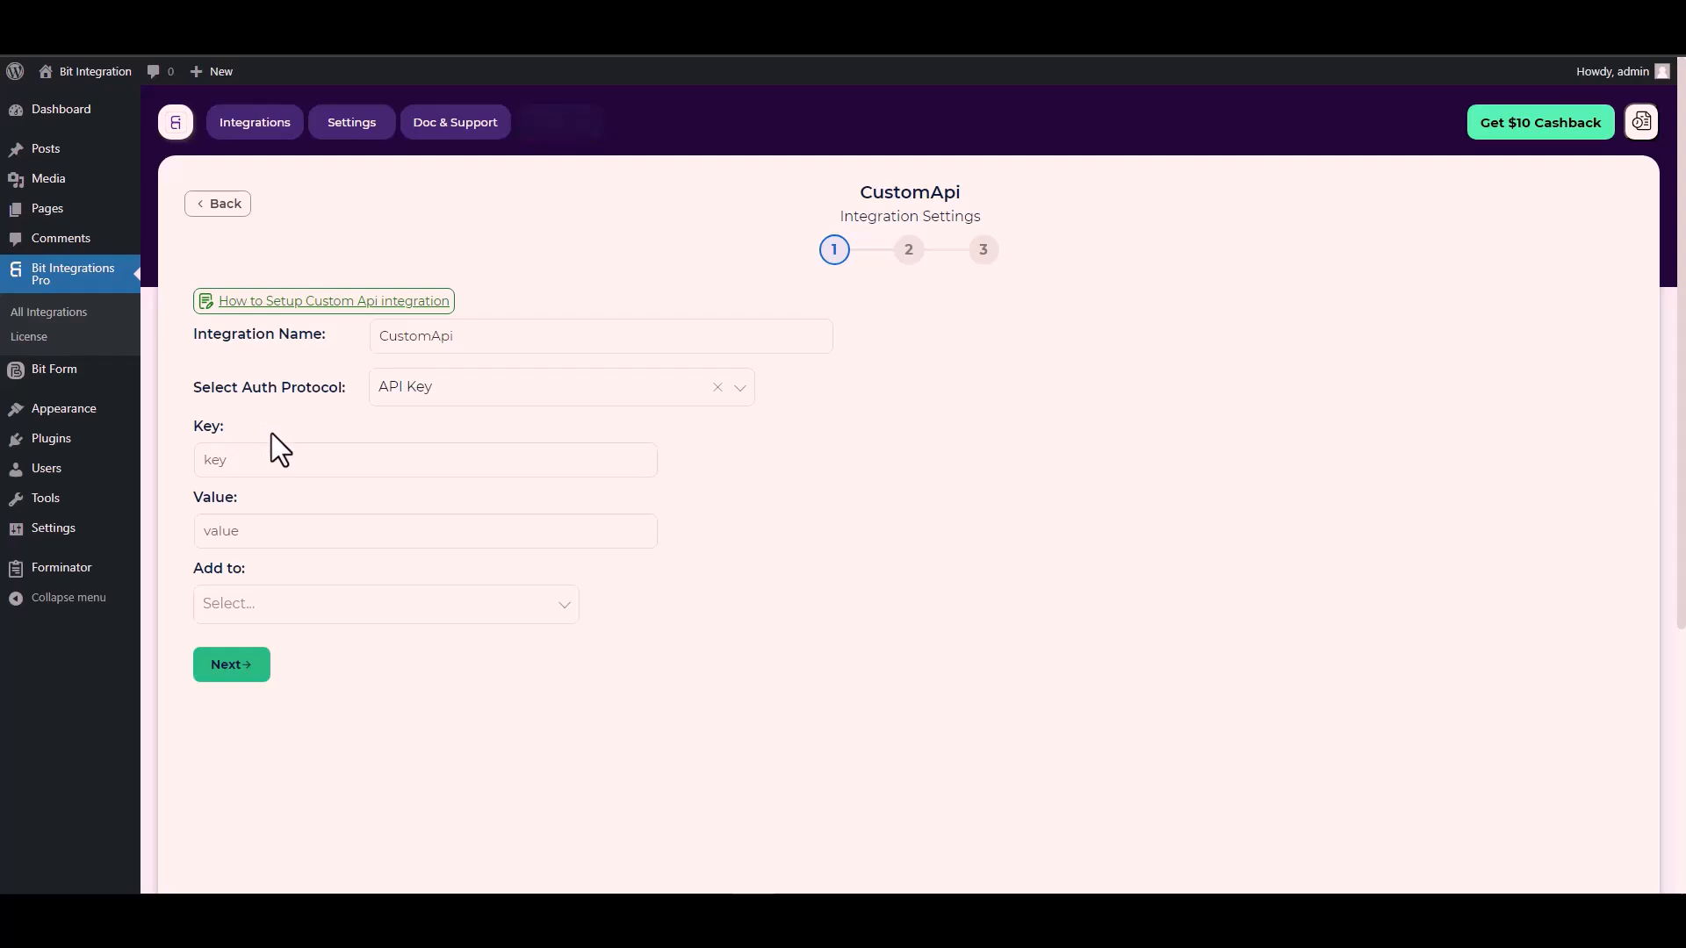
left_click(277, 452)
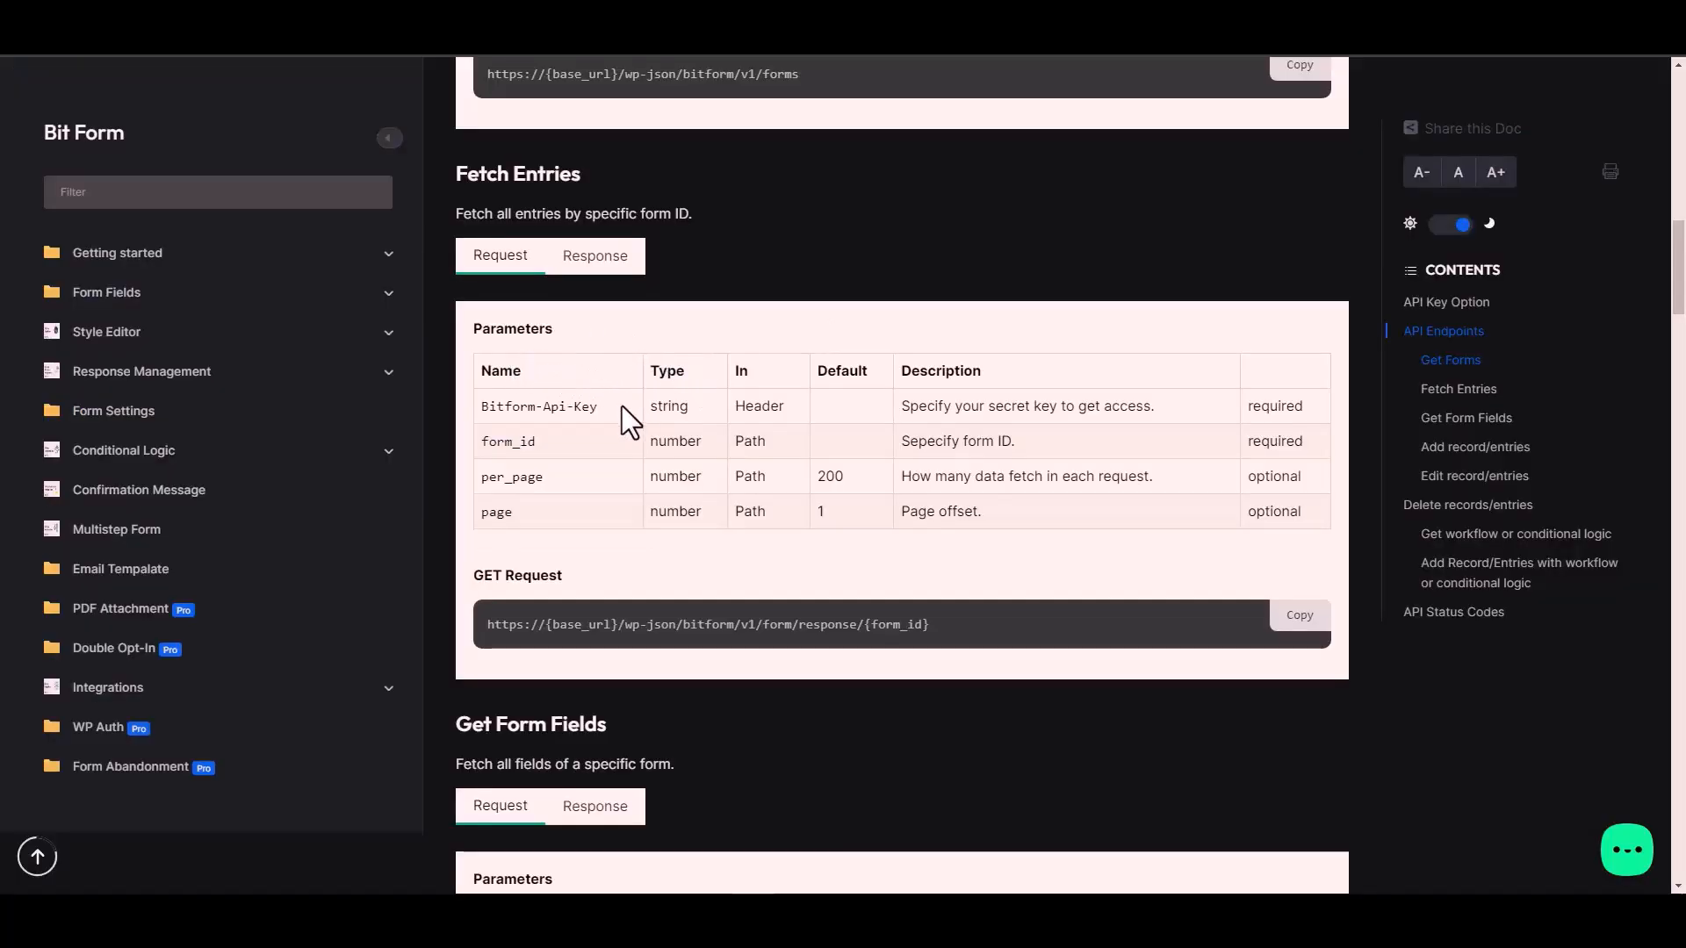
Step: Fill Key with Bitform-Api-Key from the docs and Value with the site's Bit Form API key
triple_click(570, 408)
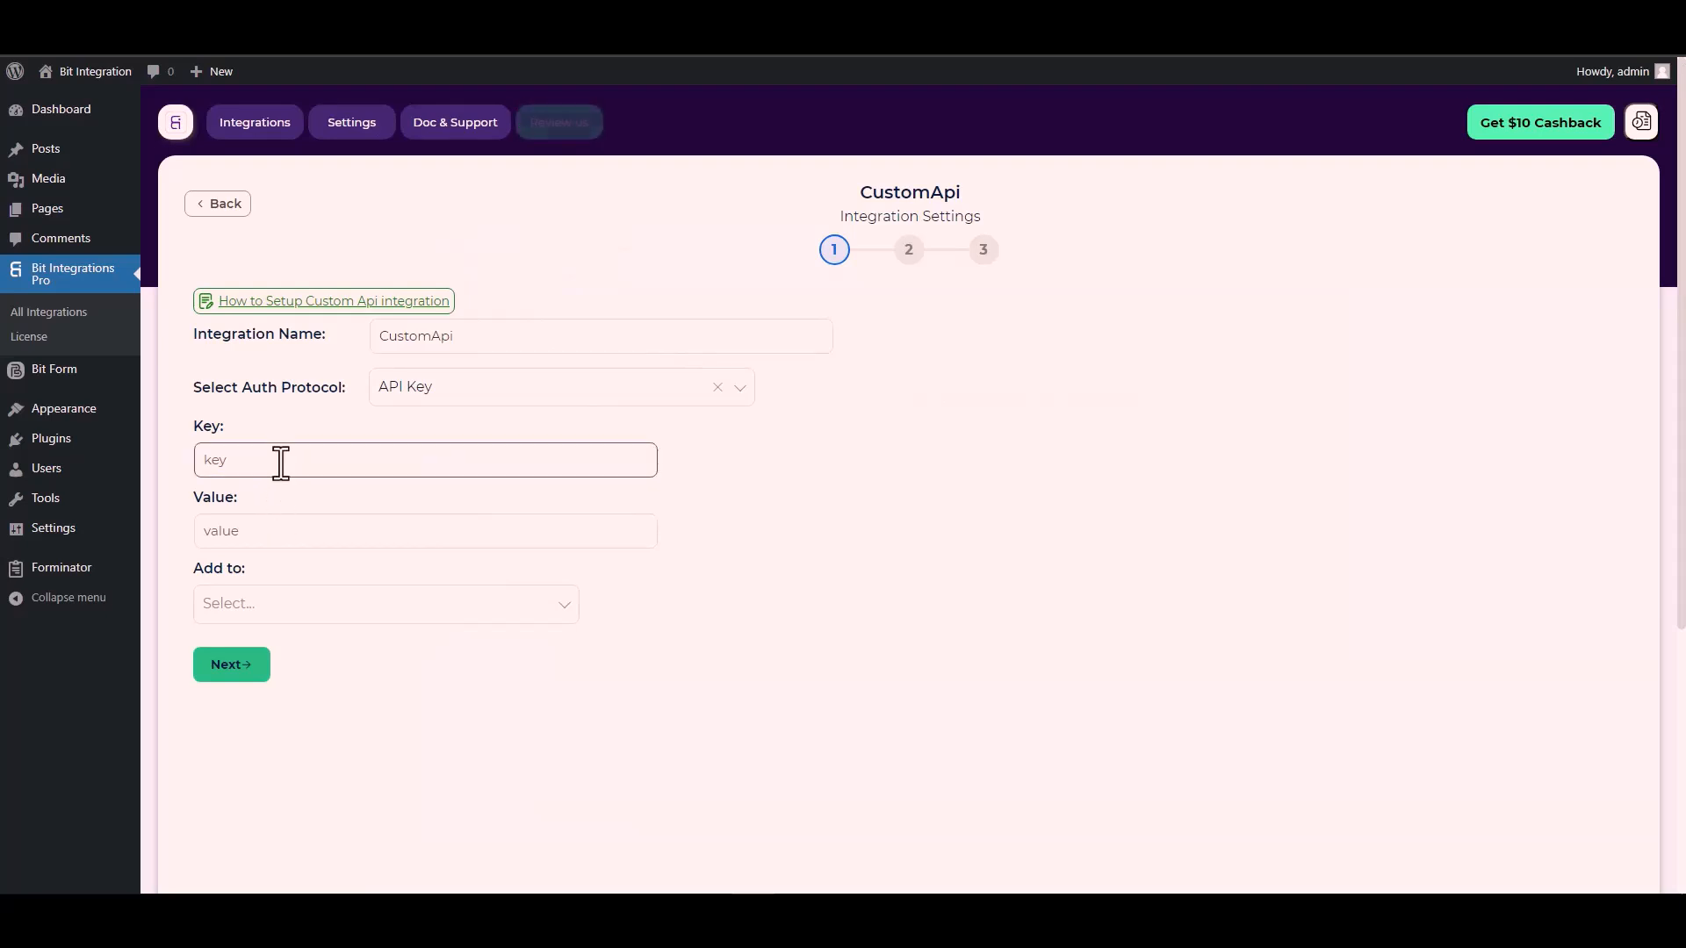
key("ctrl+v")
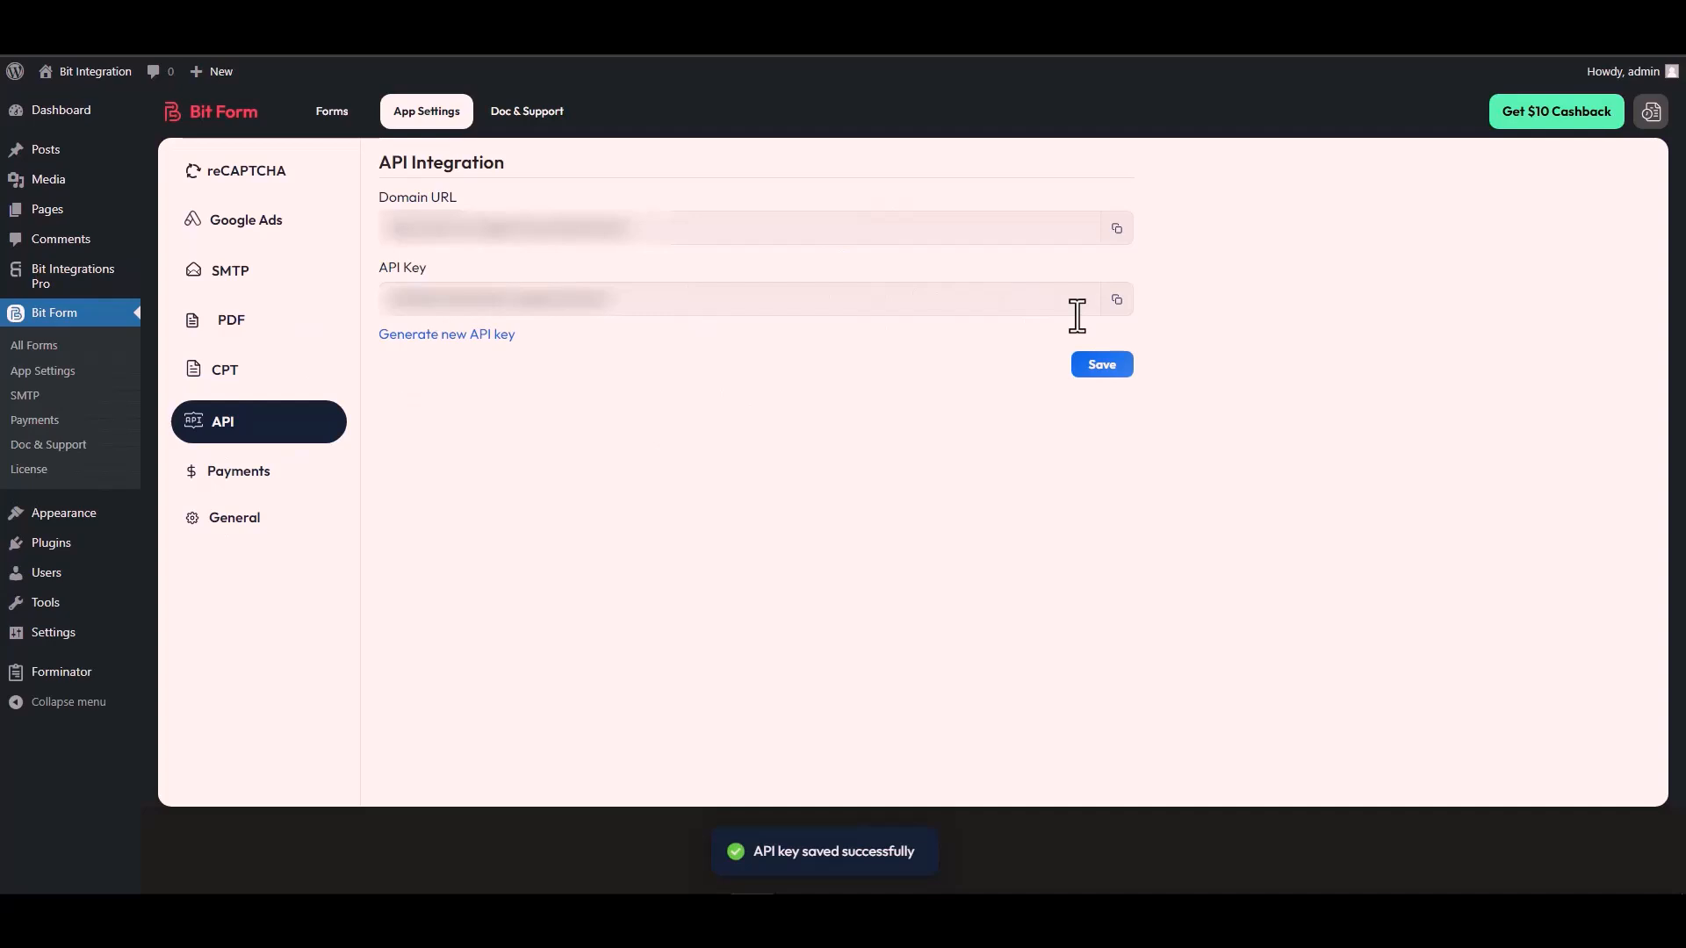
left_click(1116, 301)
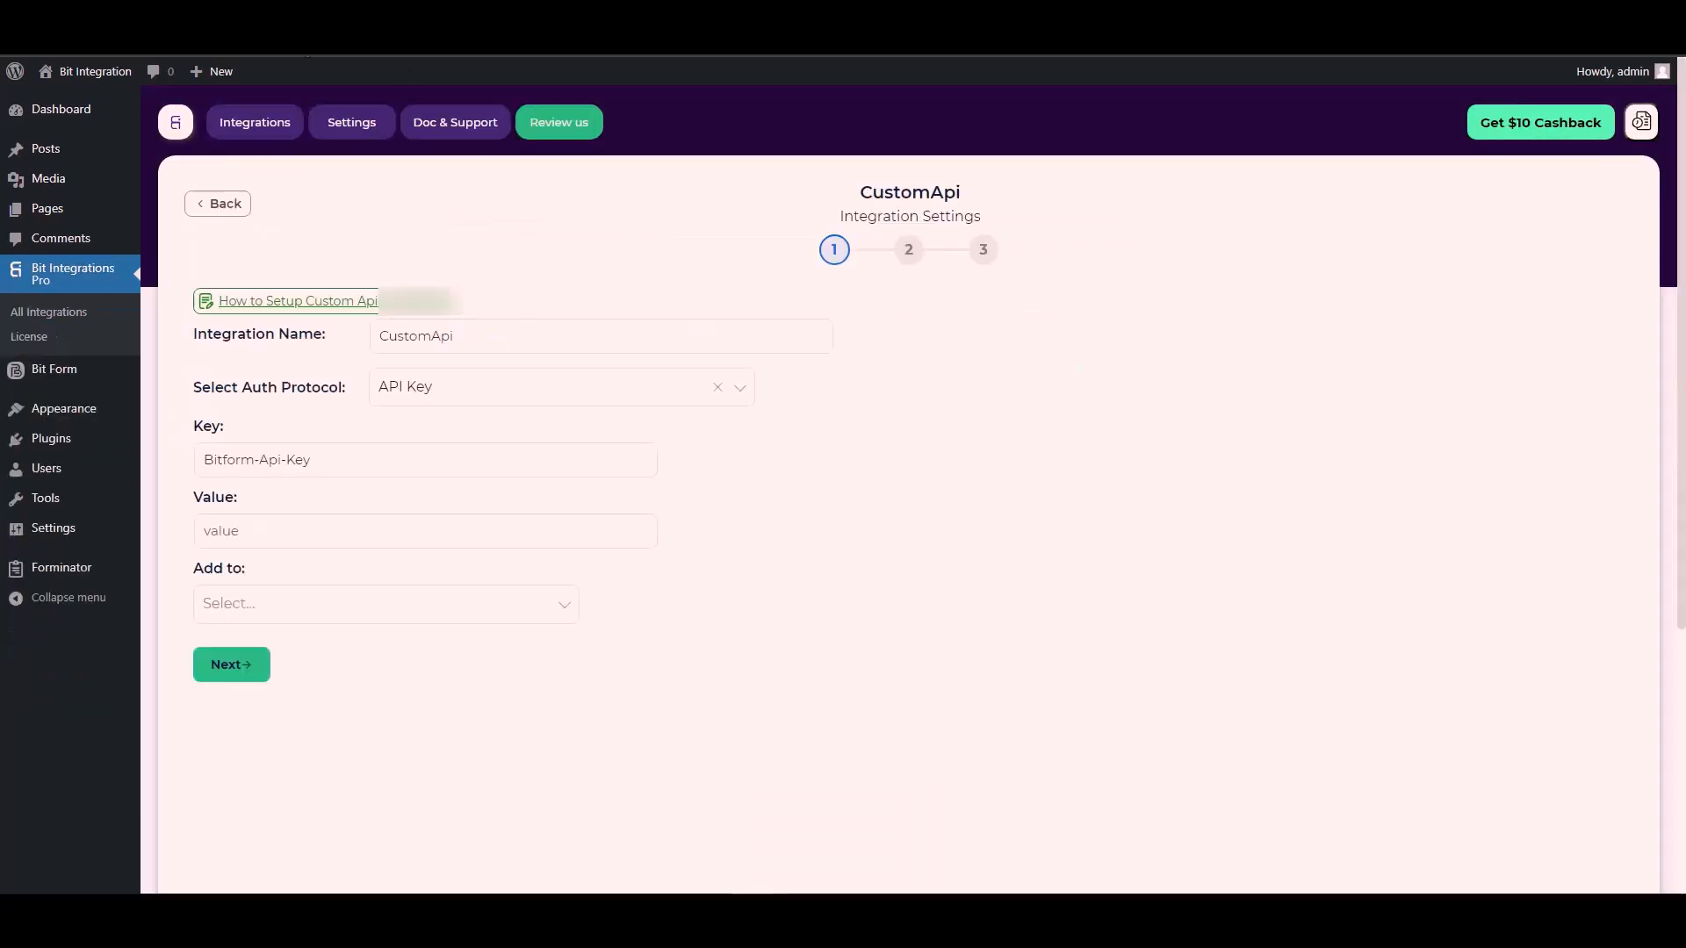
left_click(497, 465)
left_click(235, 537)
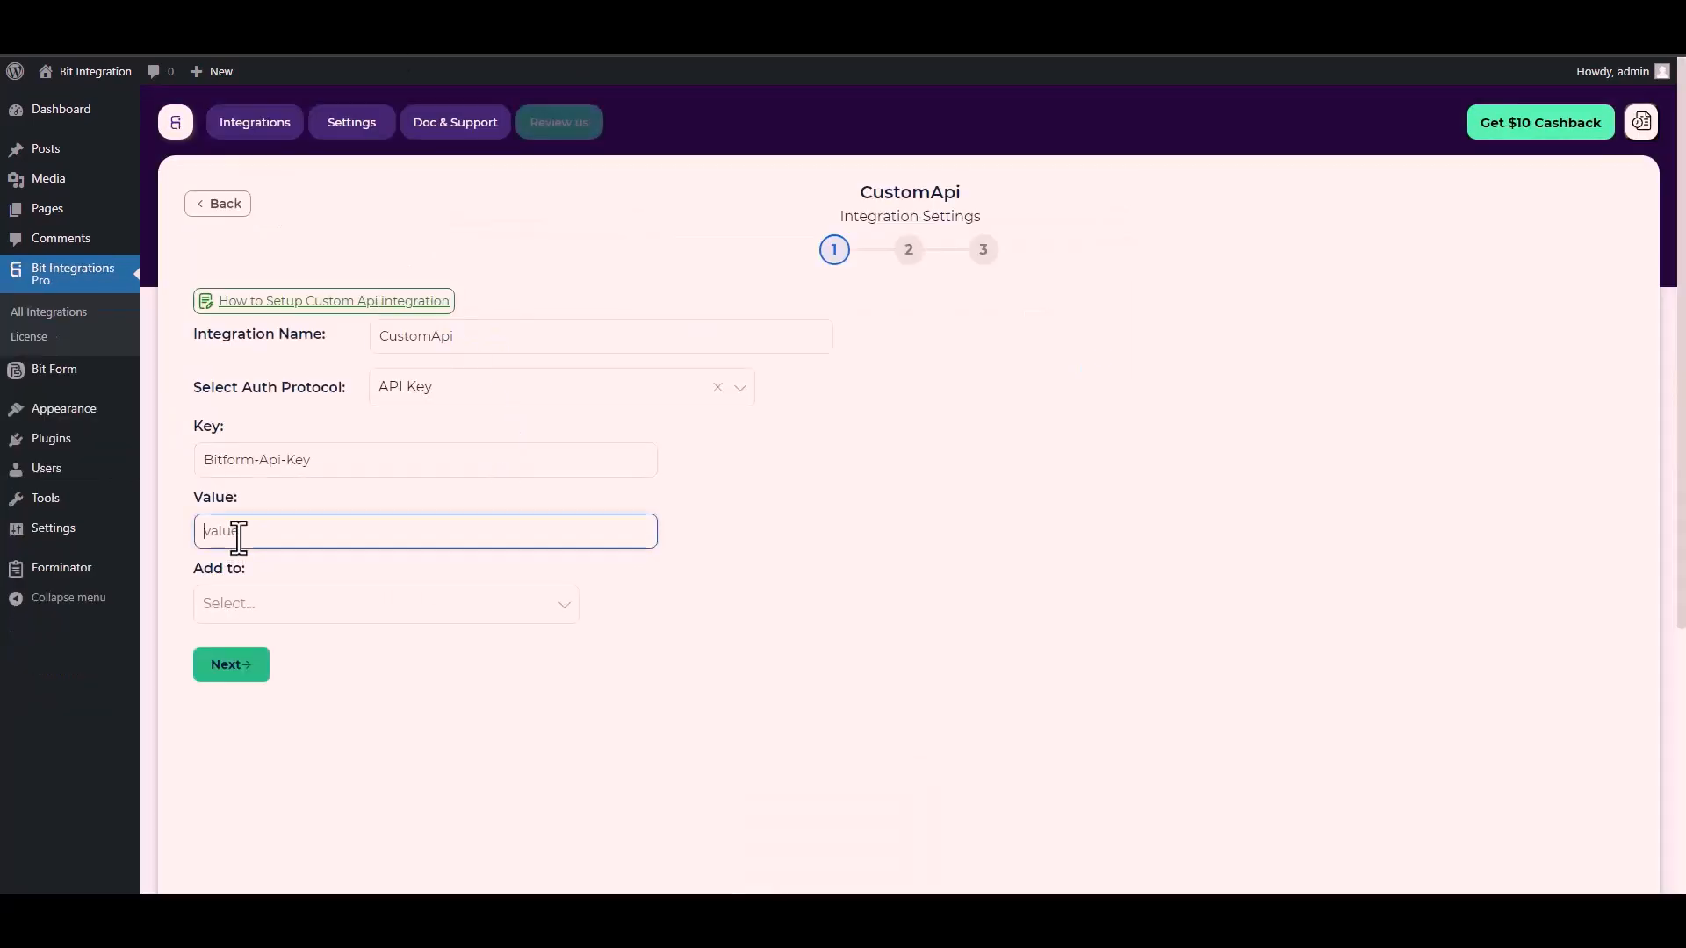
key("ctrl+v")
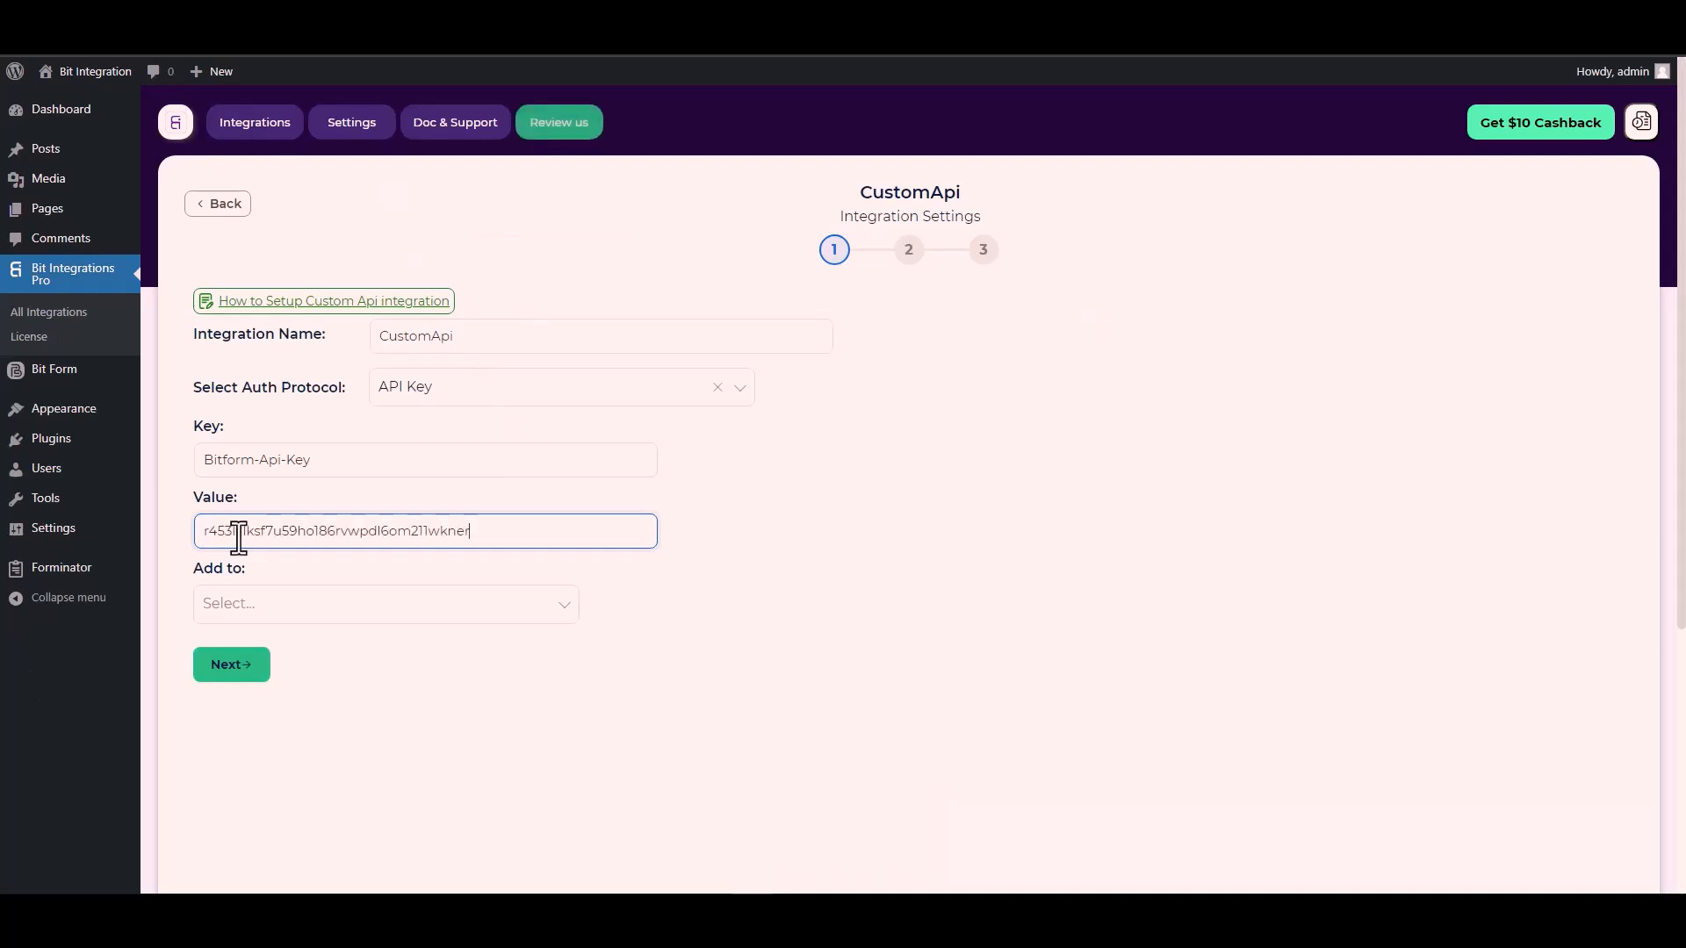
Step: Add the API key to the Header and continue to CustomApi step 2
left_click(264, 604)
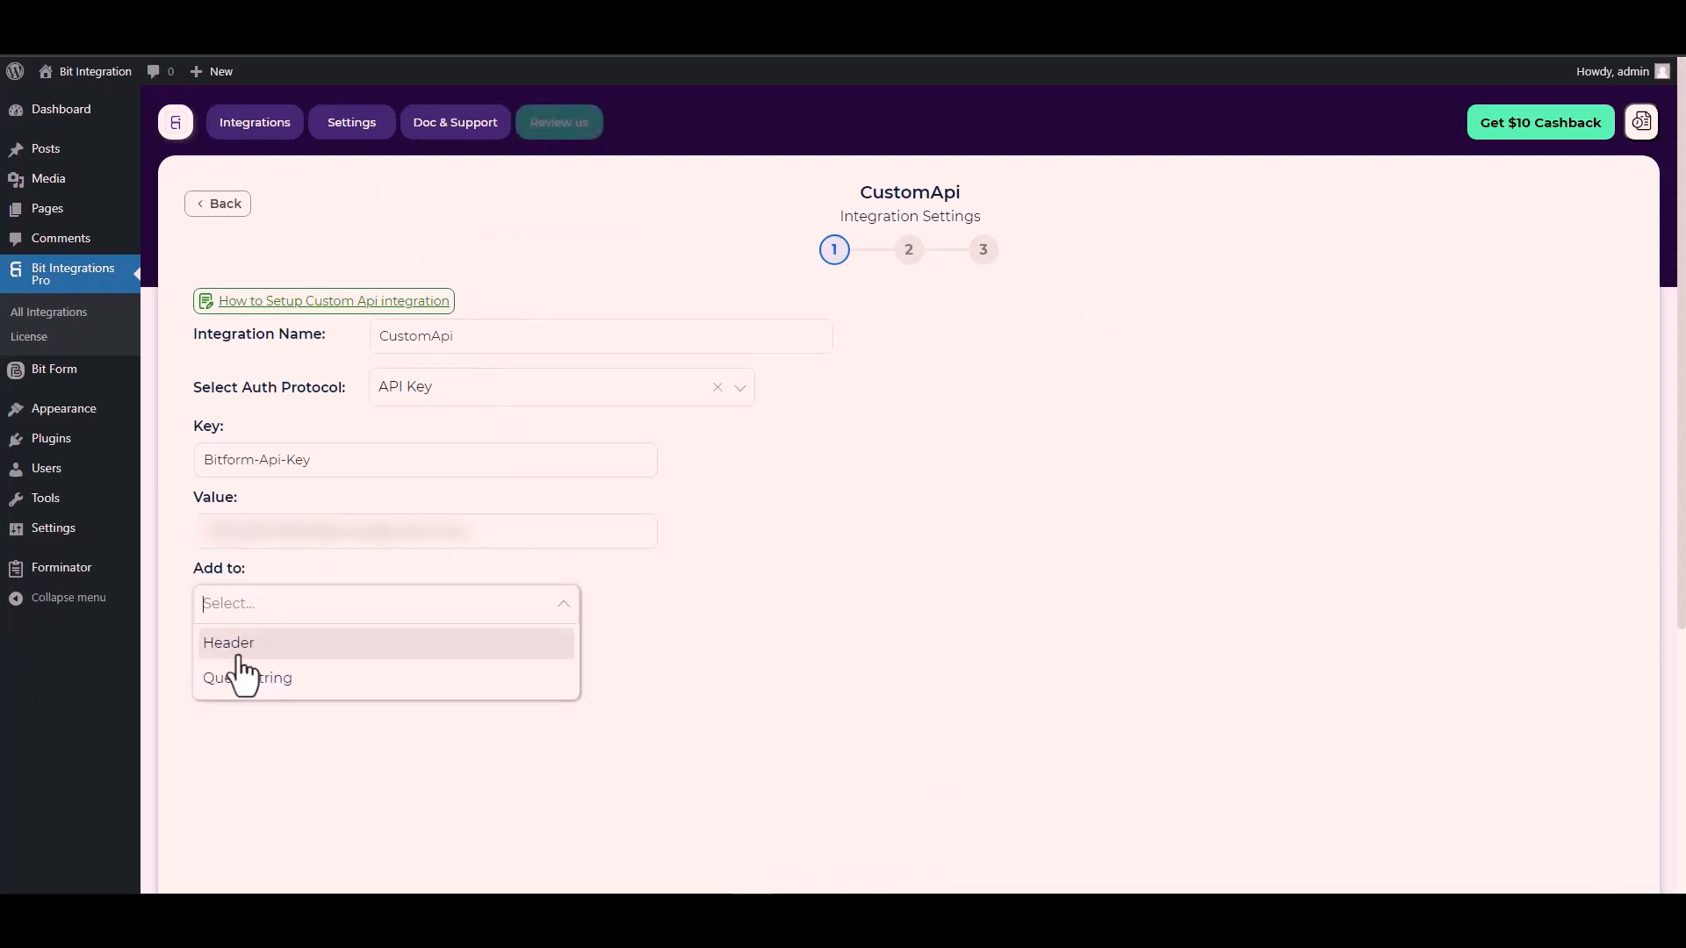
left_click(772, 522)
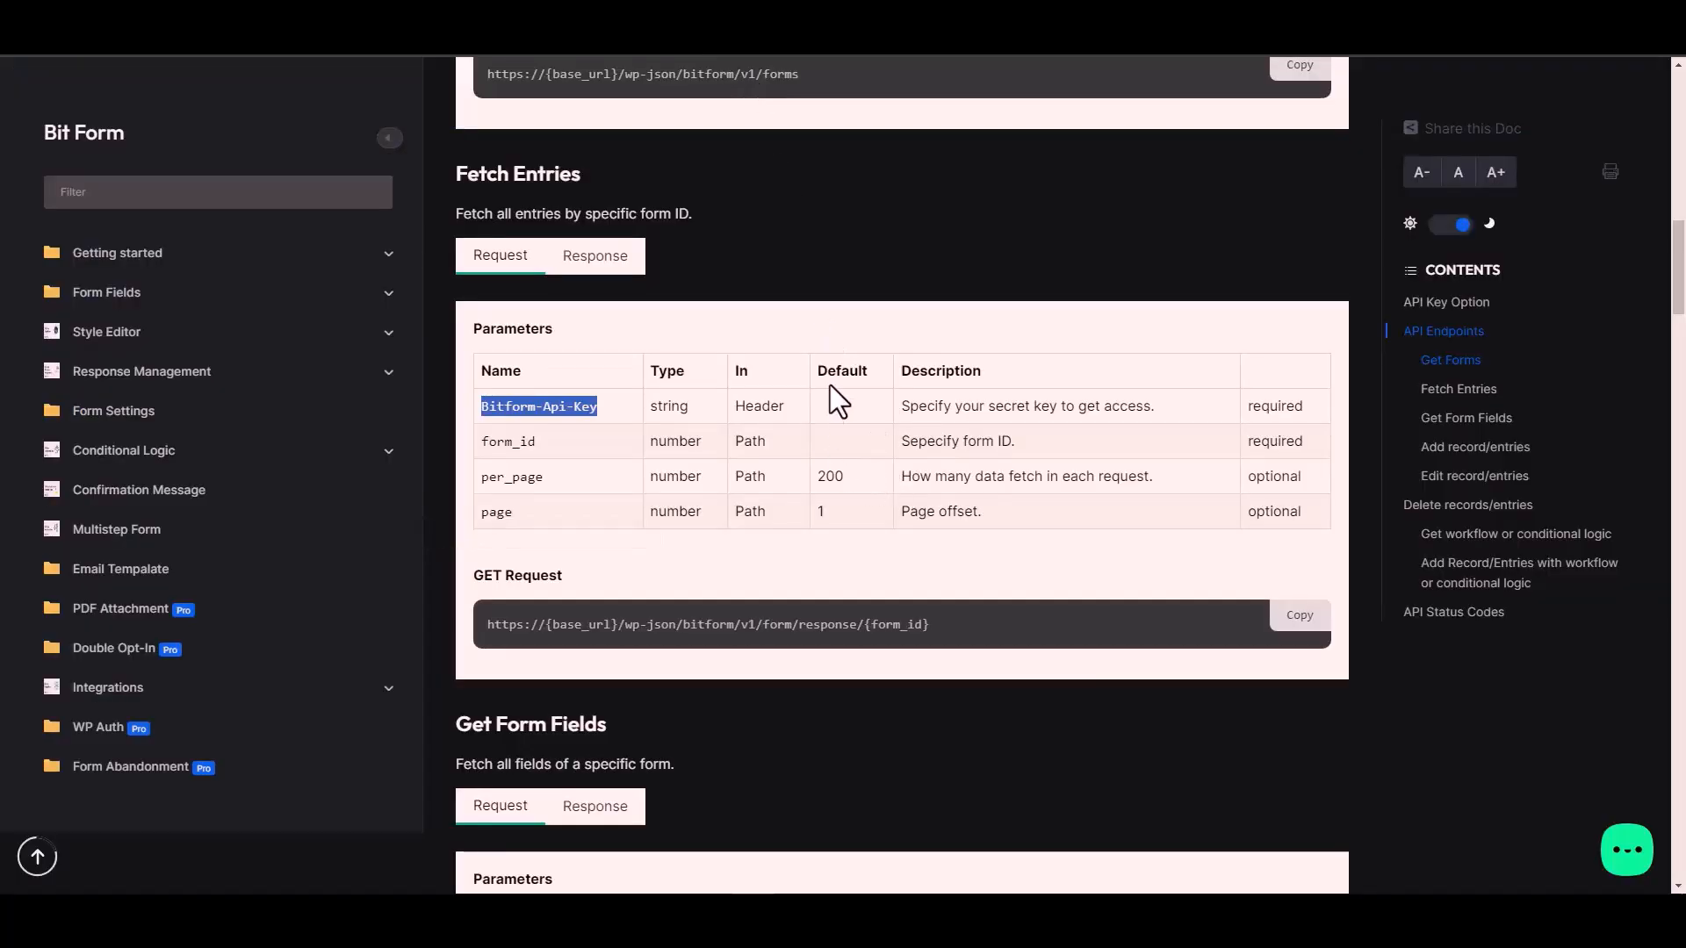
left_click(769, 399)
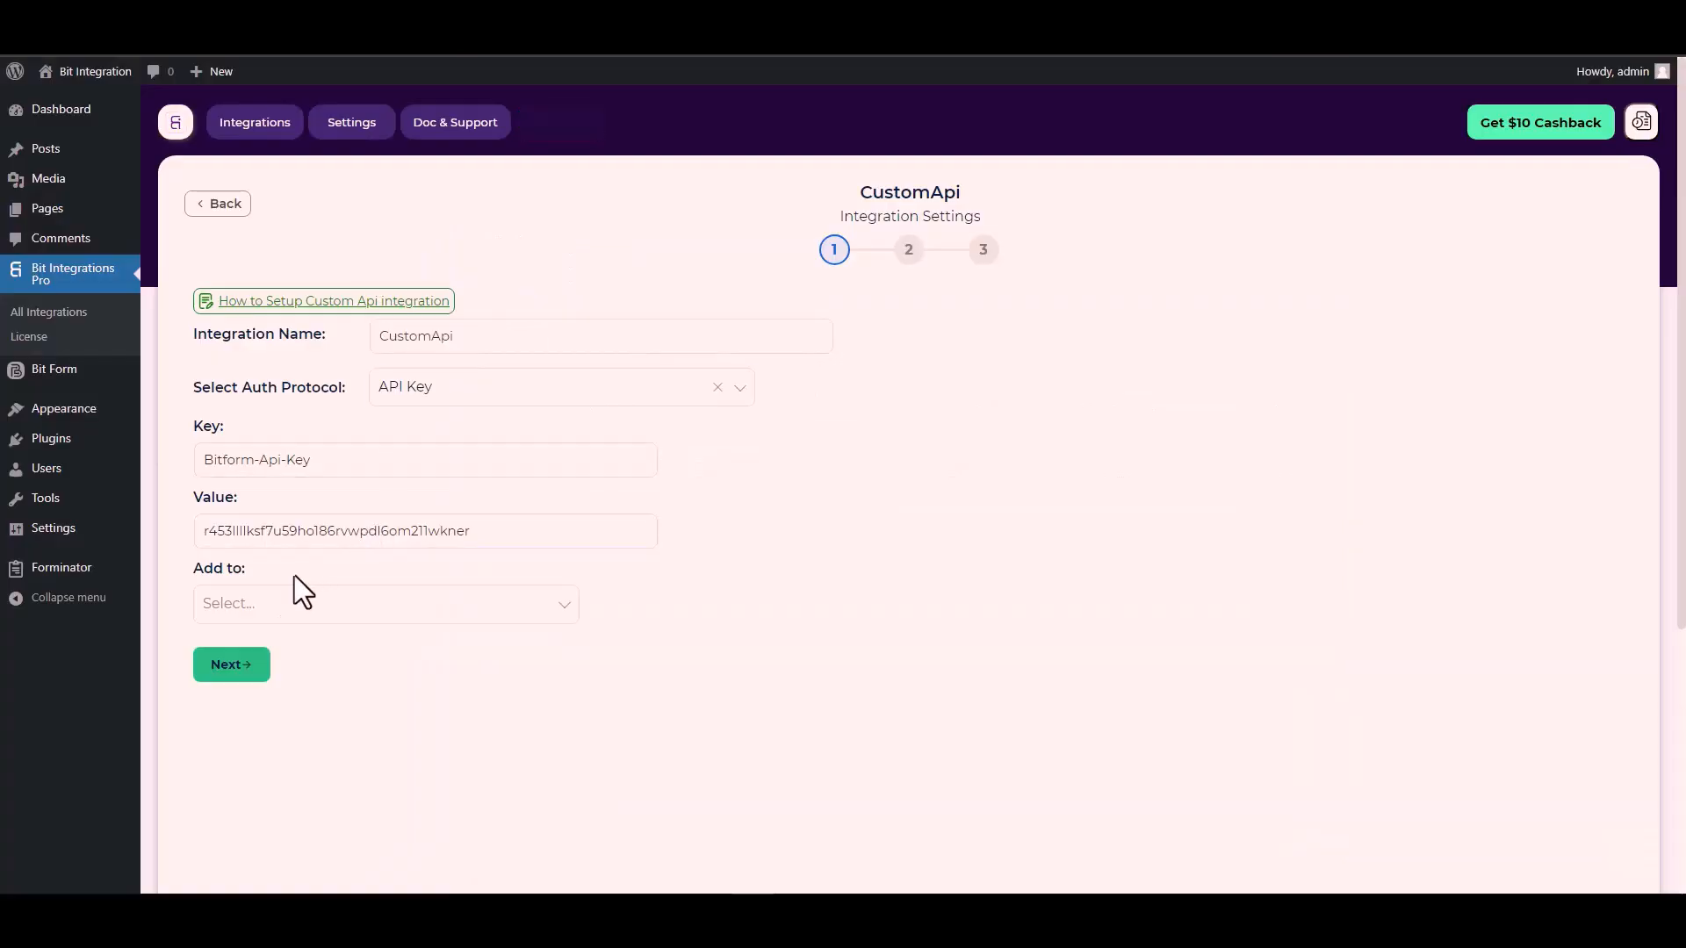
left_click(264, 603)
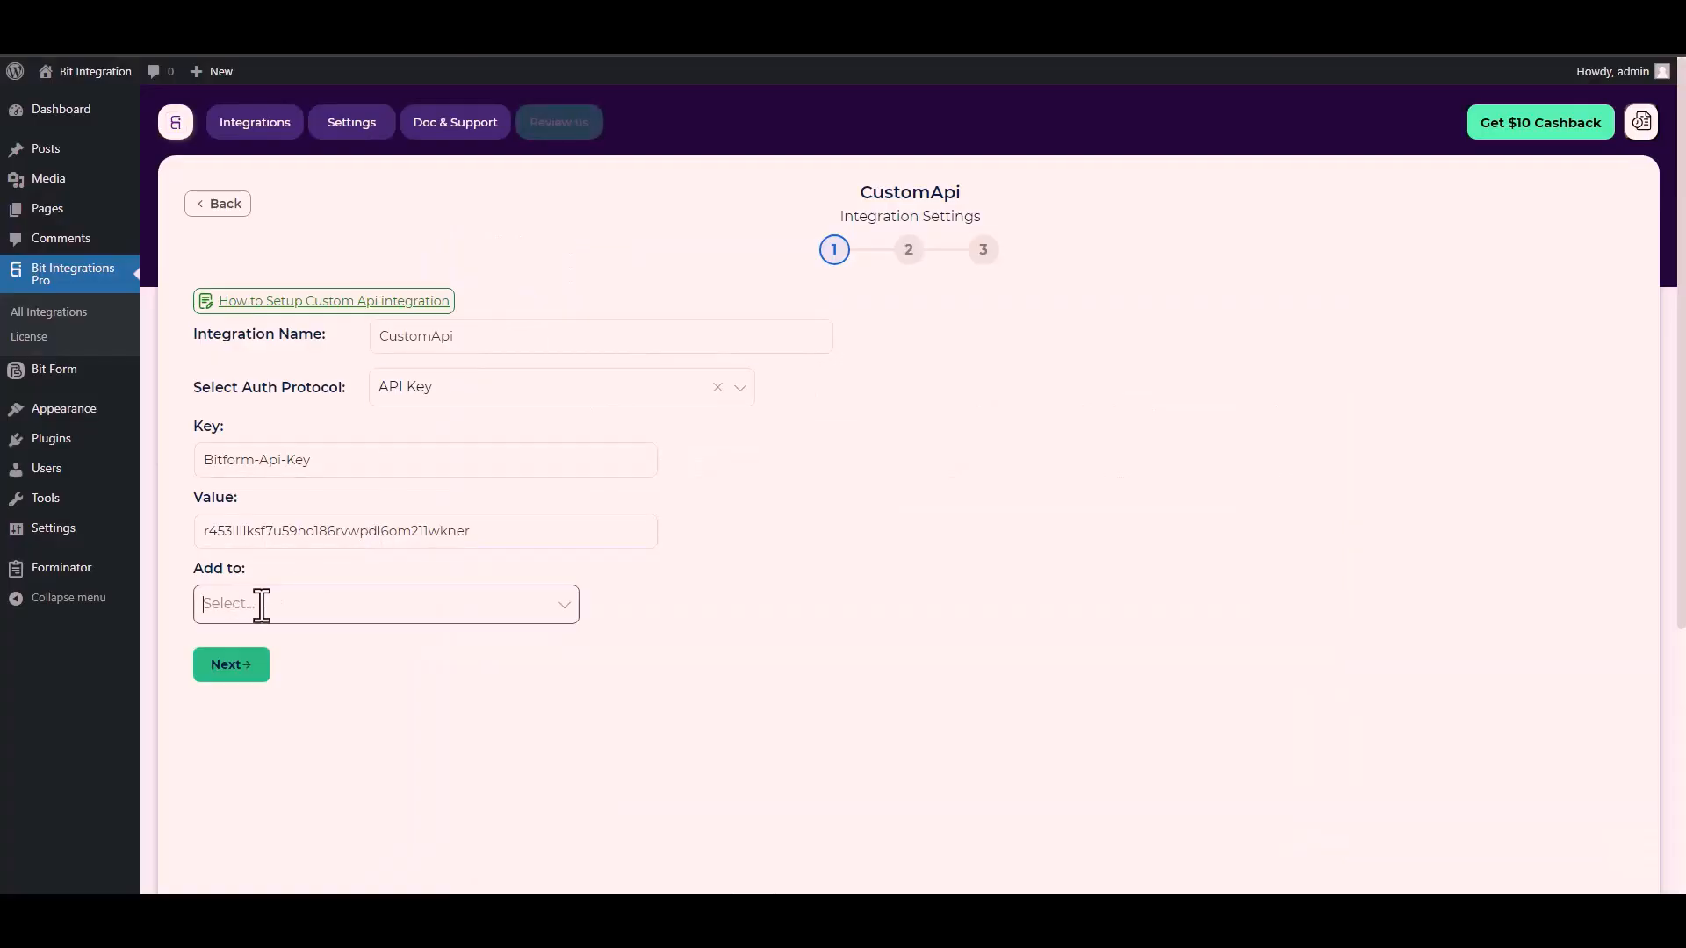
left_click(436, 606)
left_click(265, 645)
left_click(234, 667)
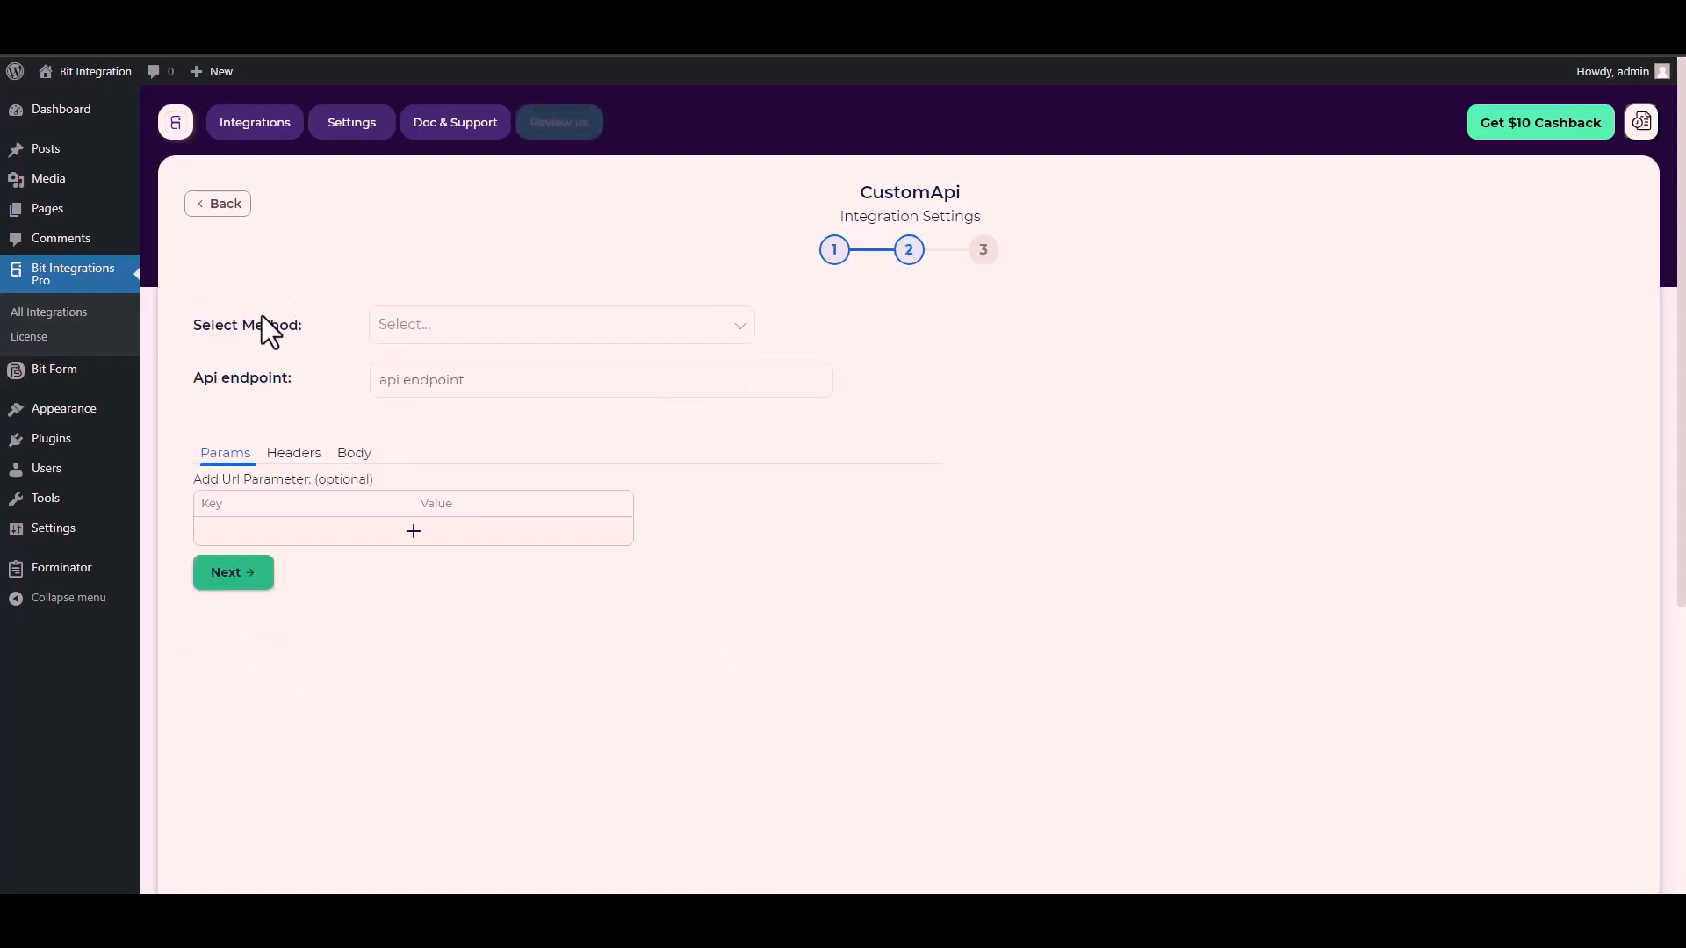
Step: Make the request method POST
left_click(433, 331)
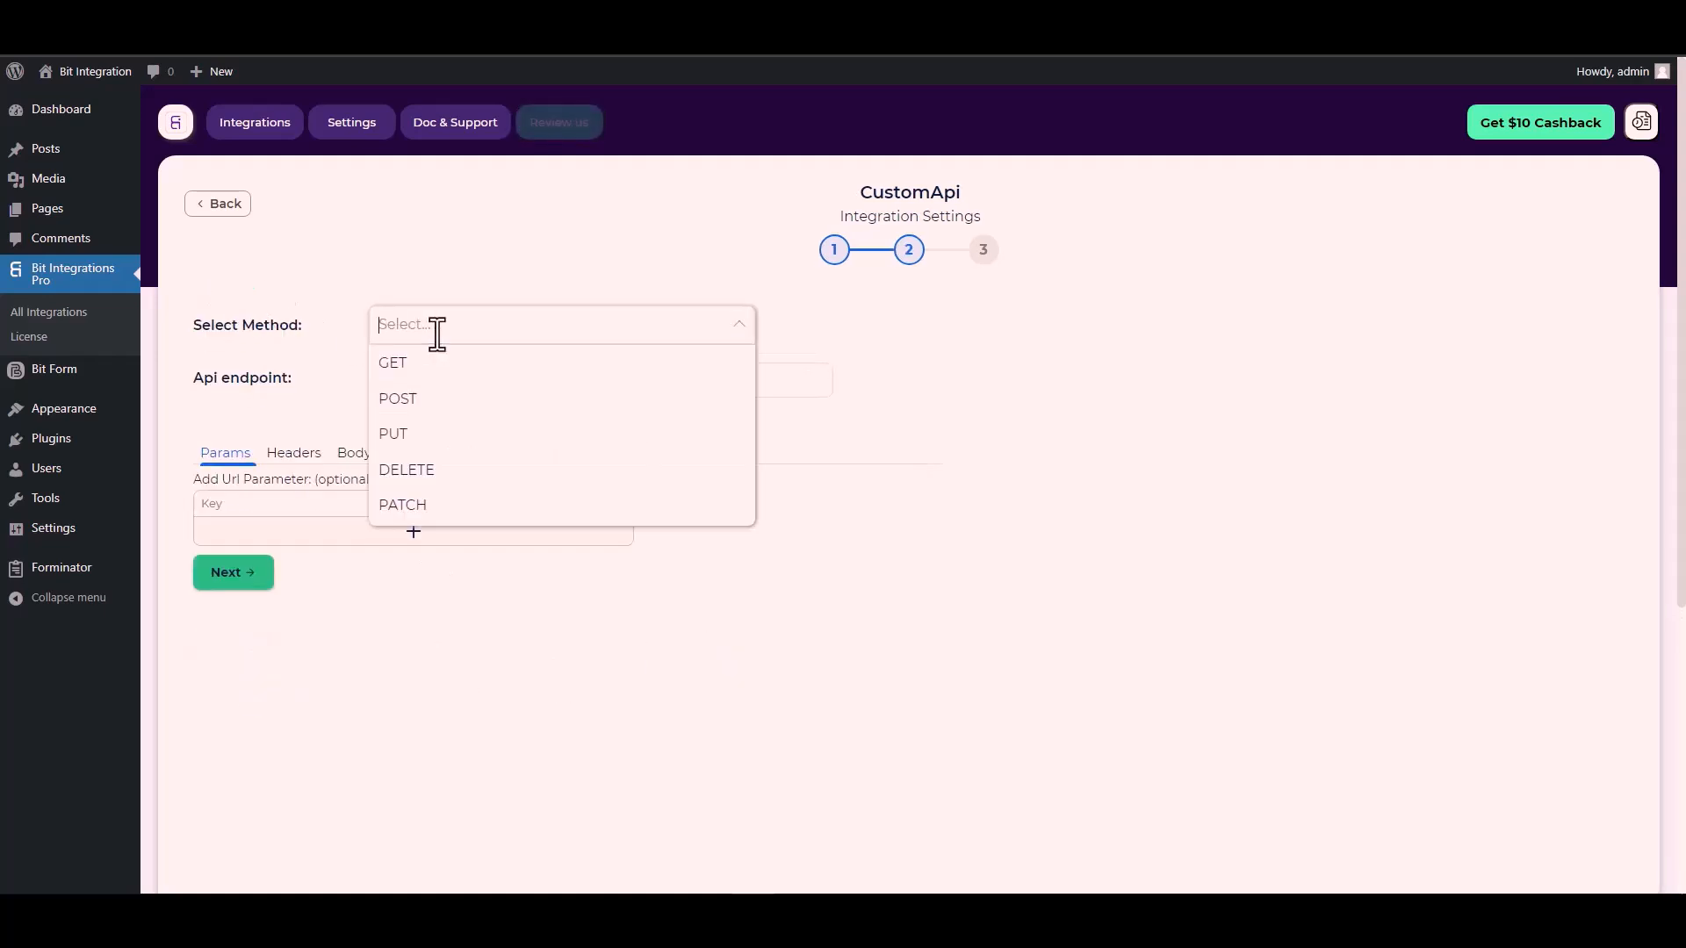
left_click(436, 400)
scroll(291, 389, "down", 1)
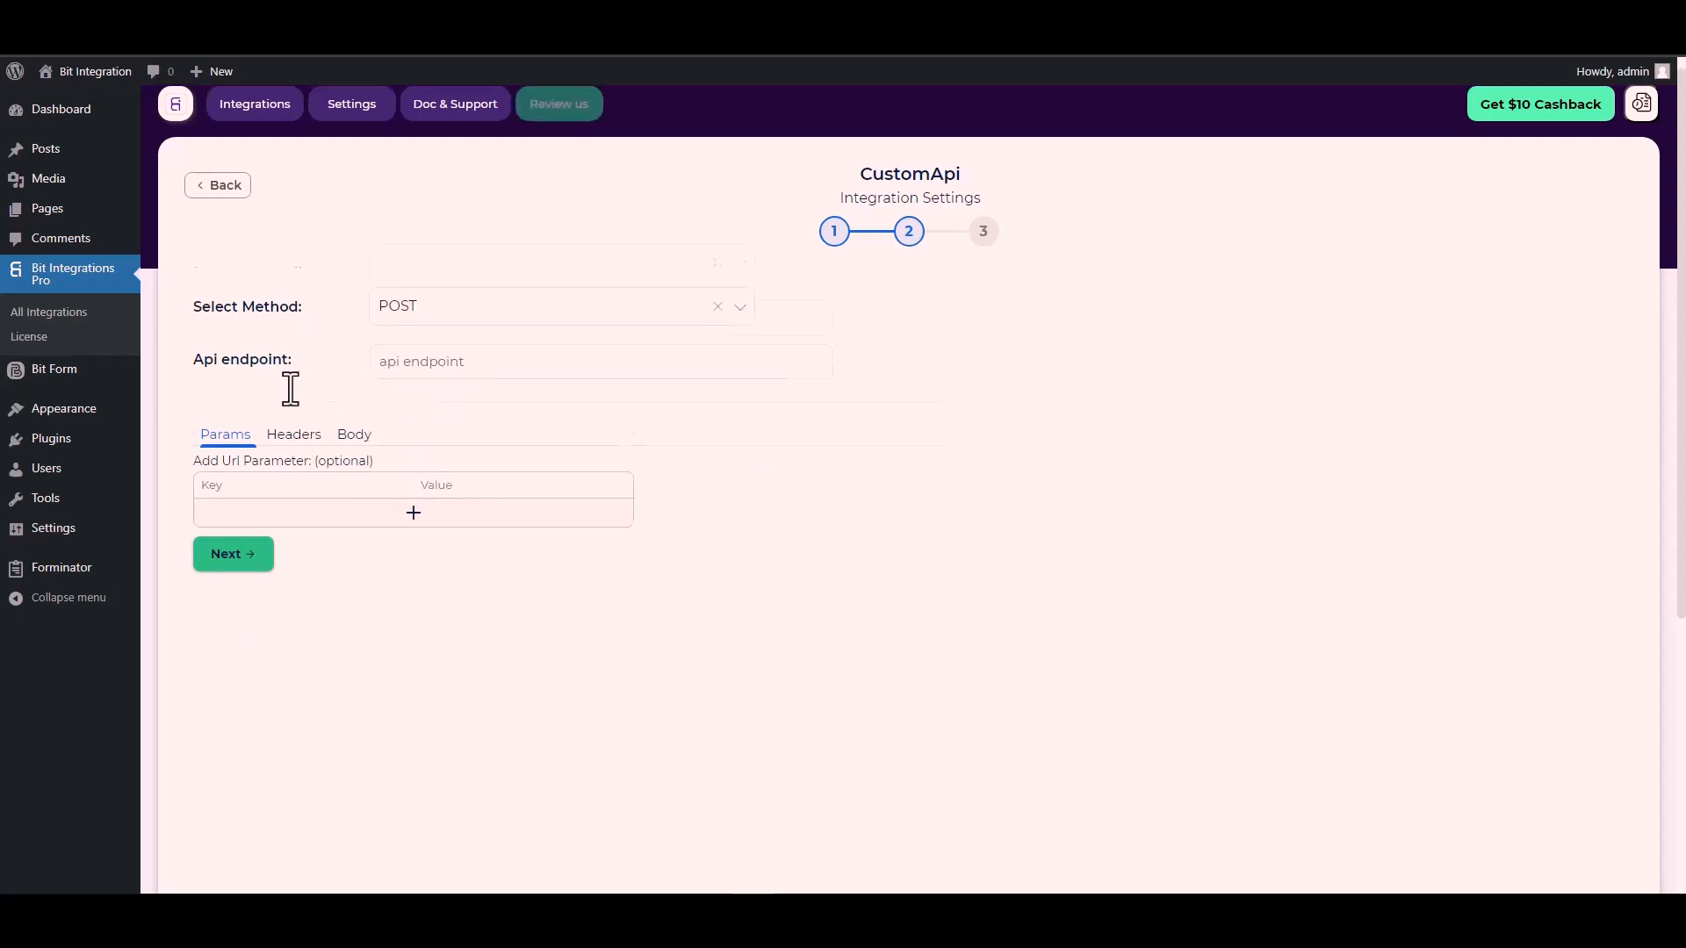
Step: Paste Bit Form's form-response URL as the Api endpoint and delete its {form_id} placeholder
left_click(409, 306)
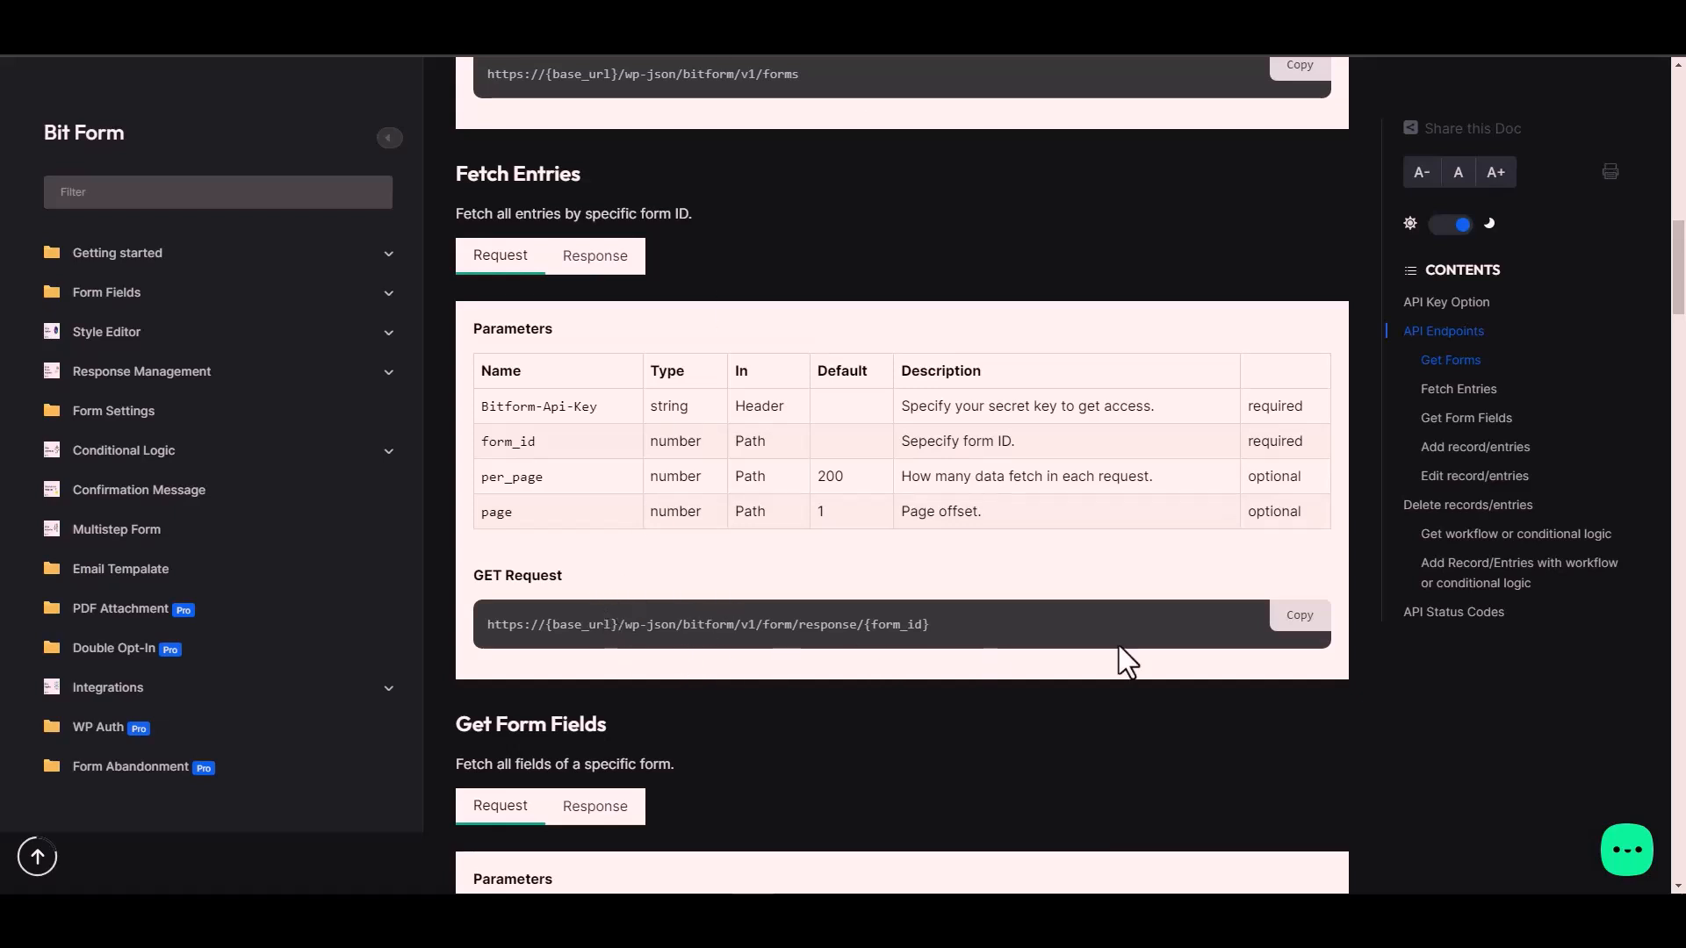
left_click(1308, 621)
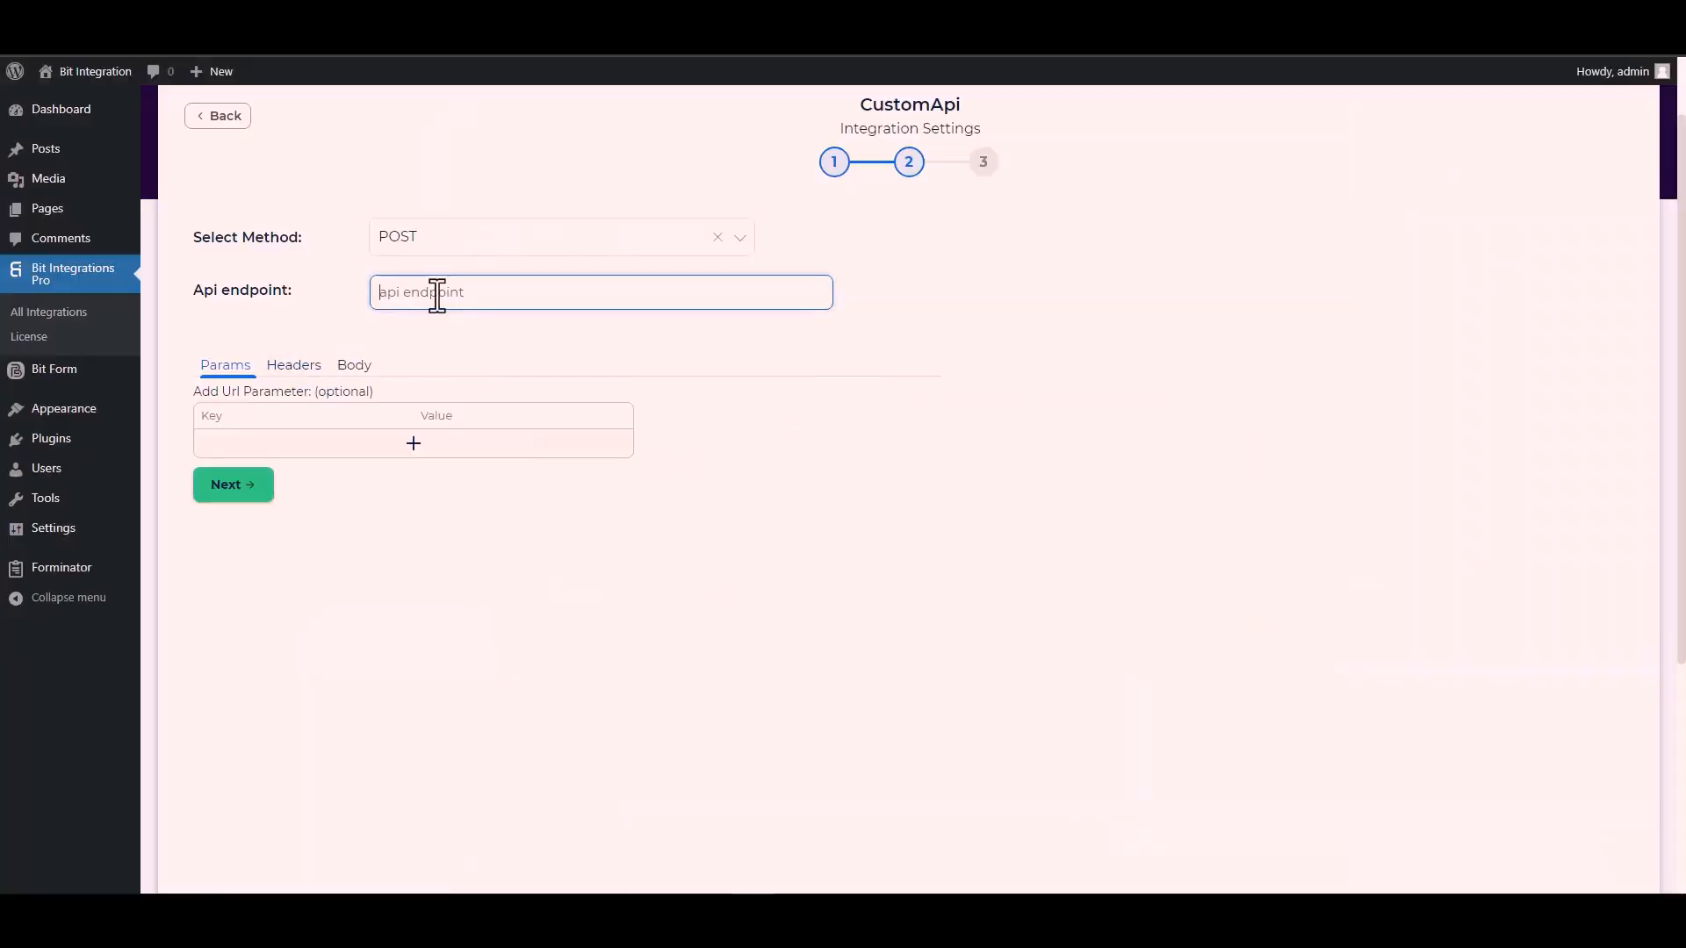
key("ctrl+v")
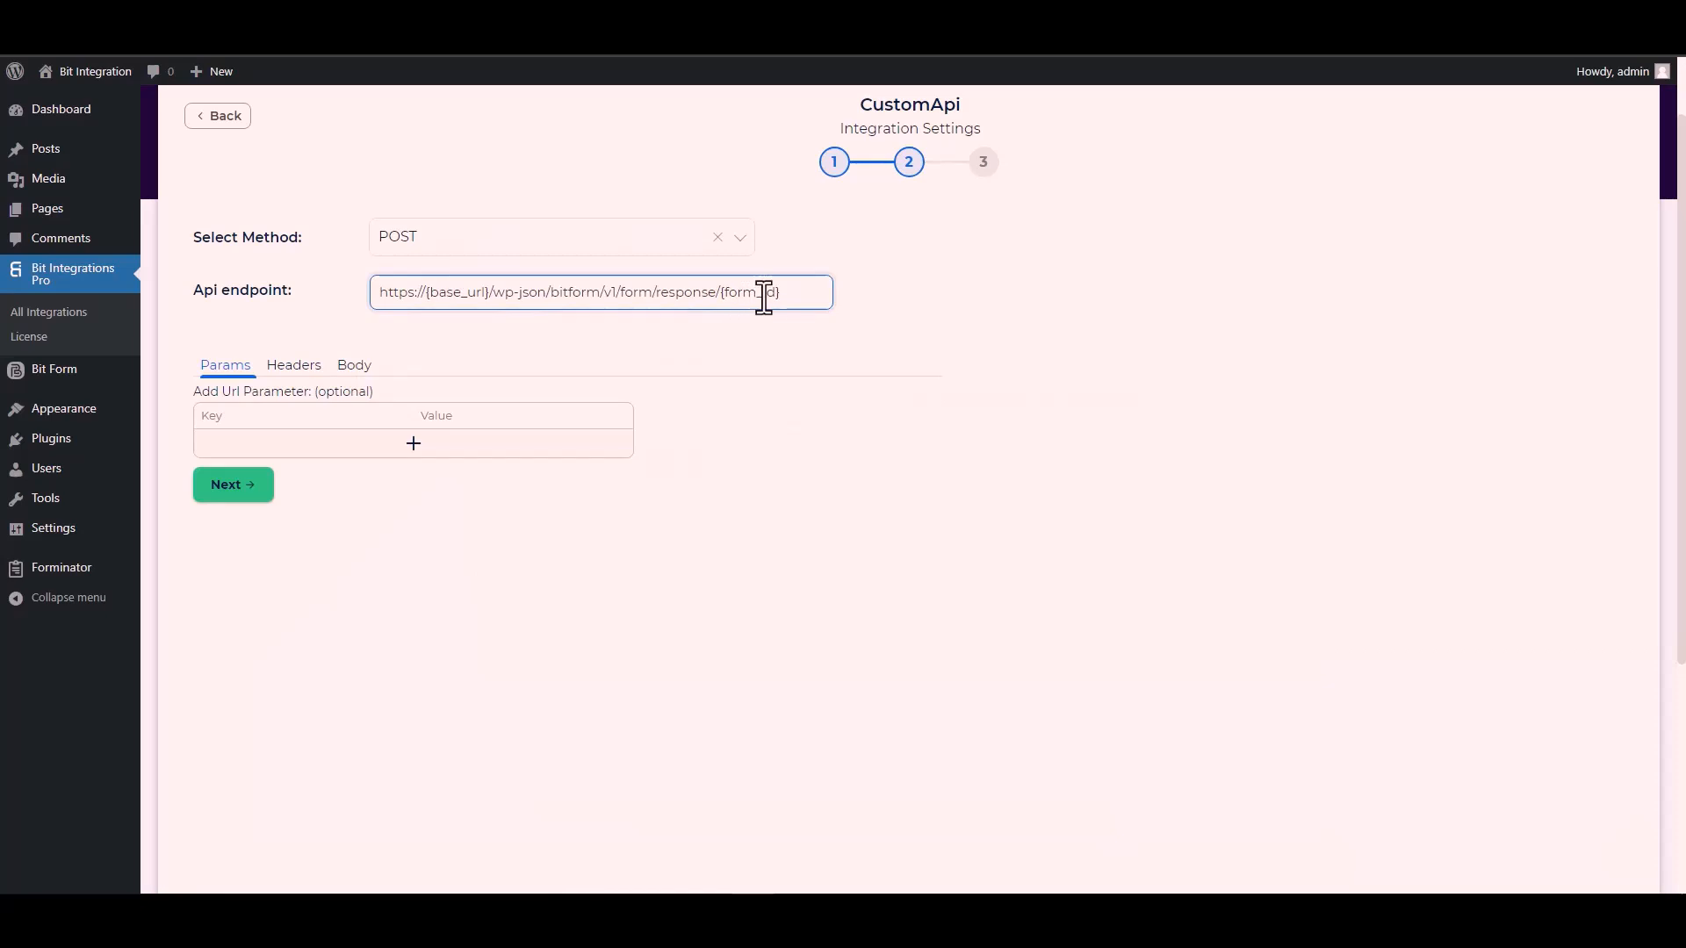
left_click_drag(780, 296, 723, 292)
key("ctrl+Tab")
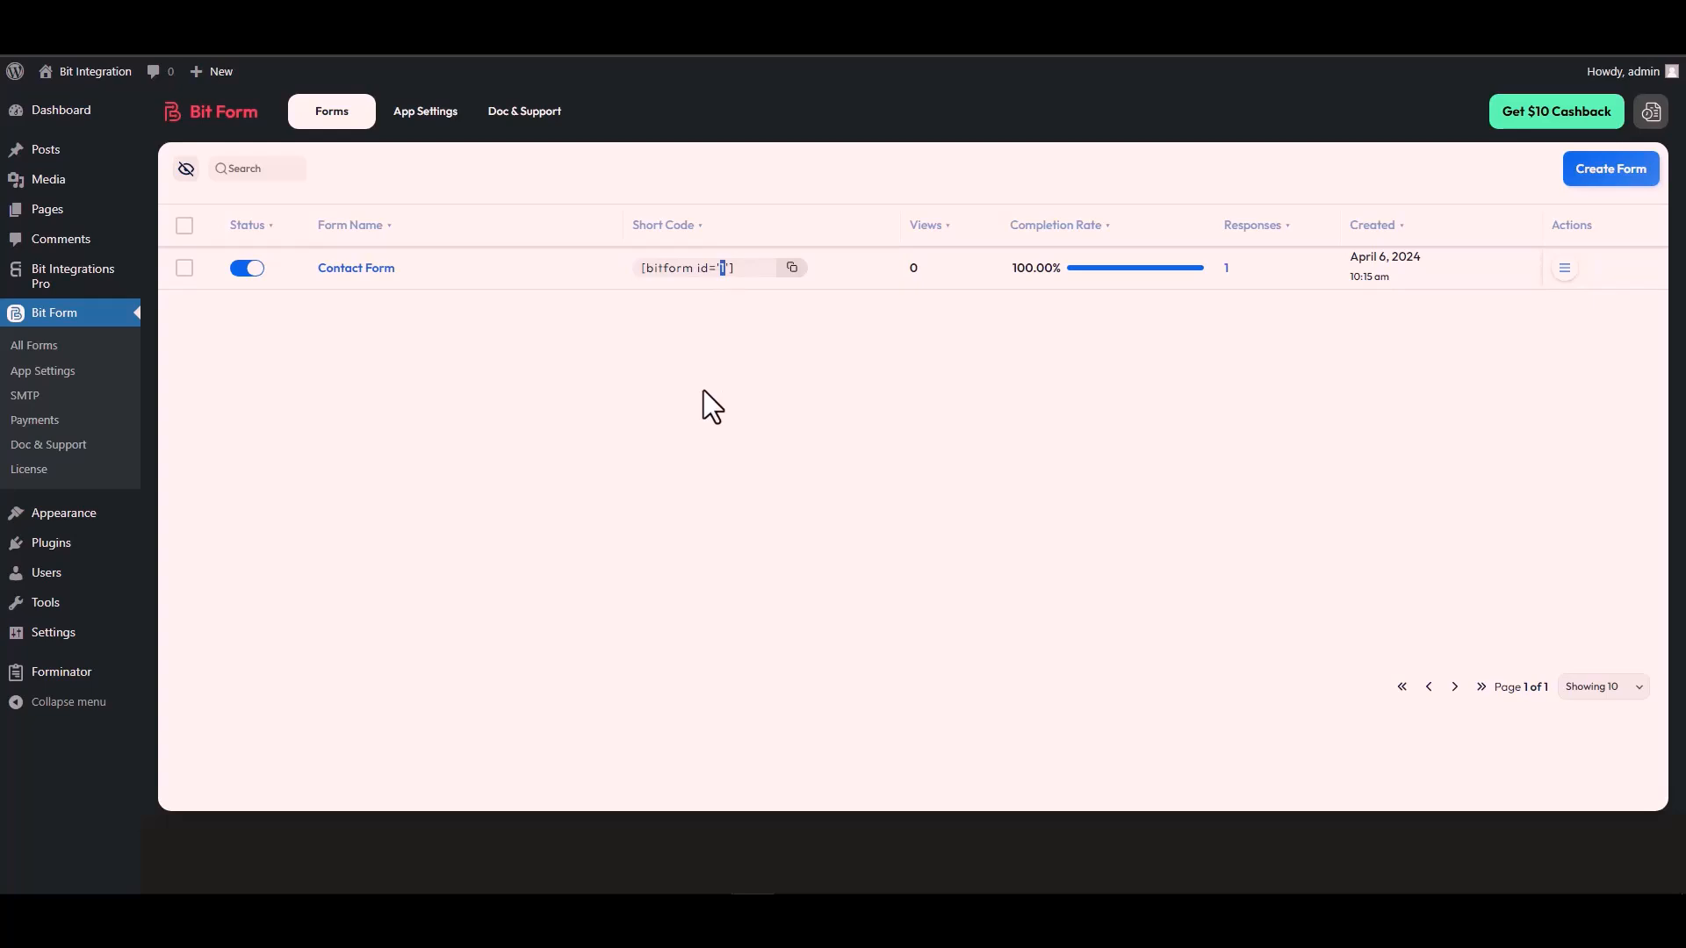
left_click(351, 17)
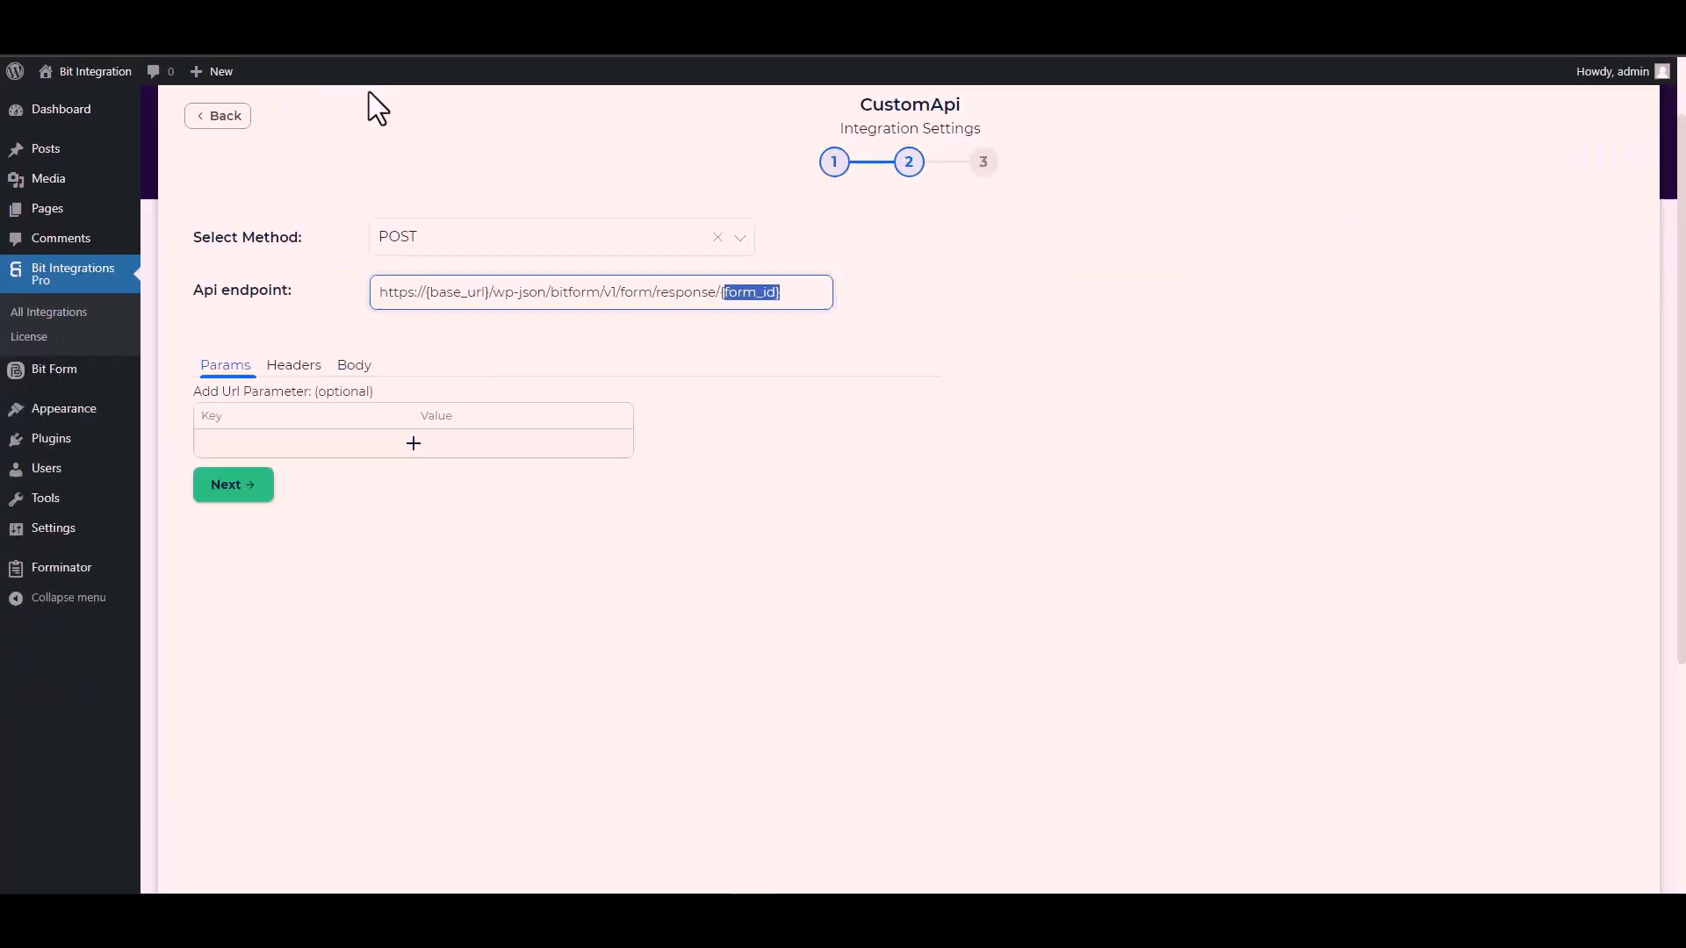
key("BackSpace")
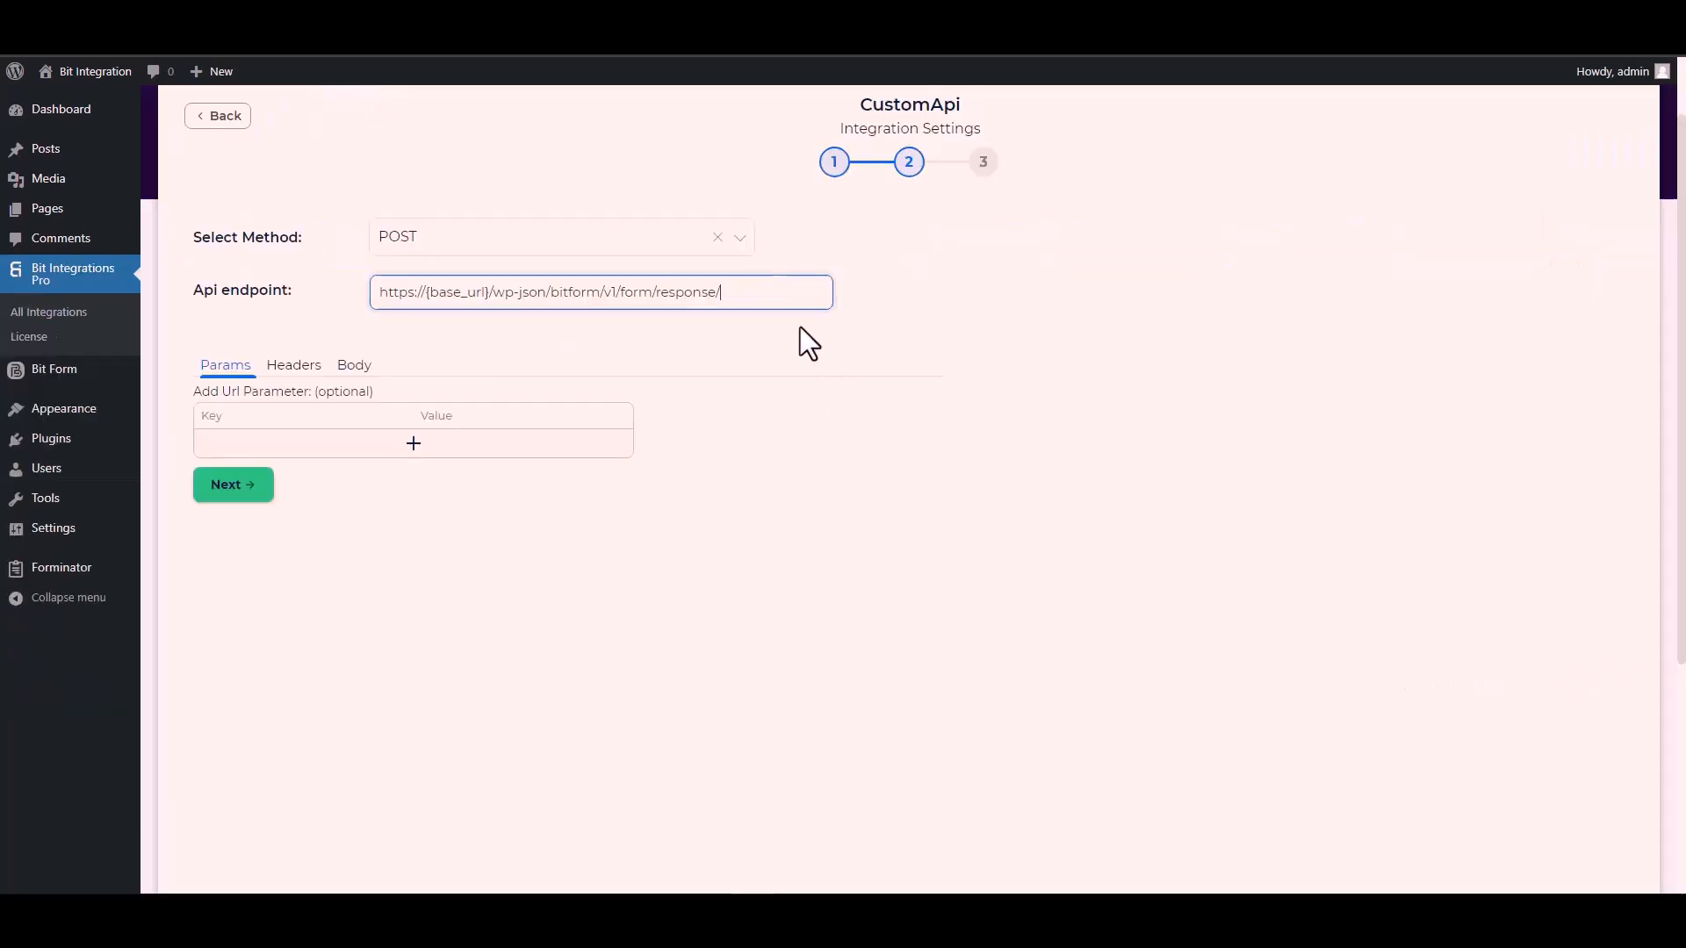
type("1")
left_click(489, 292)
left_click_drag(488, 292, 426, 291)
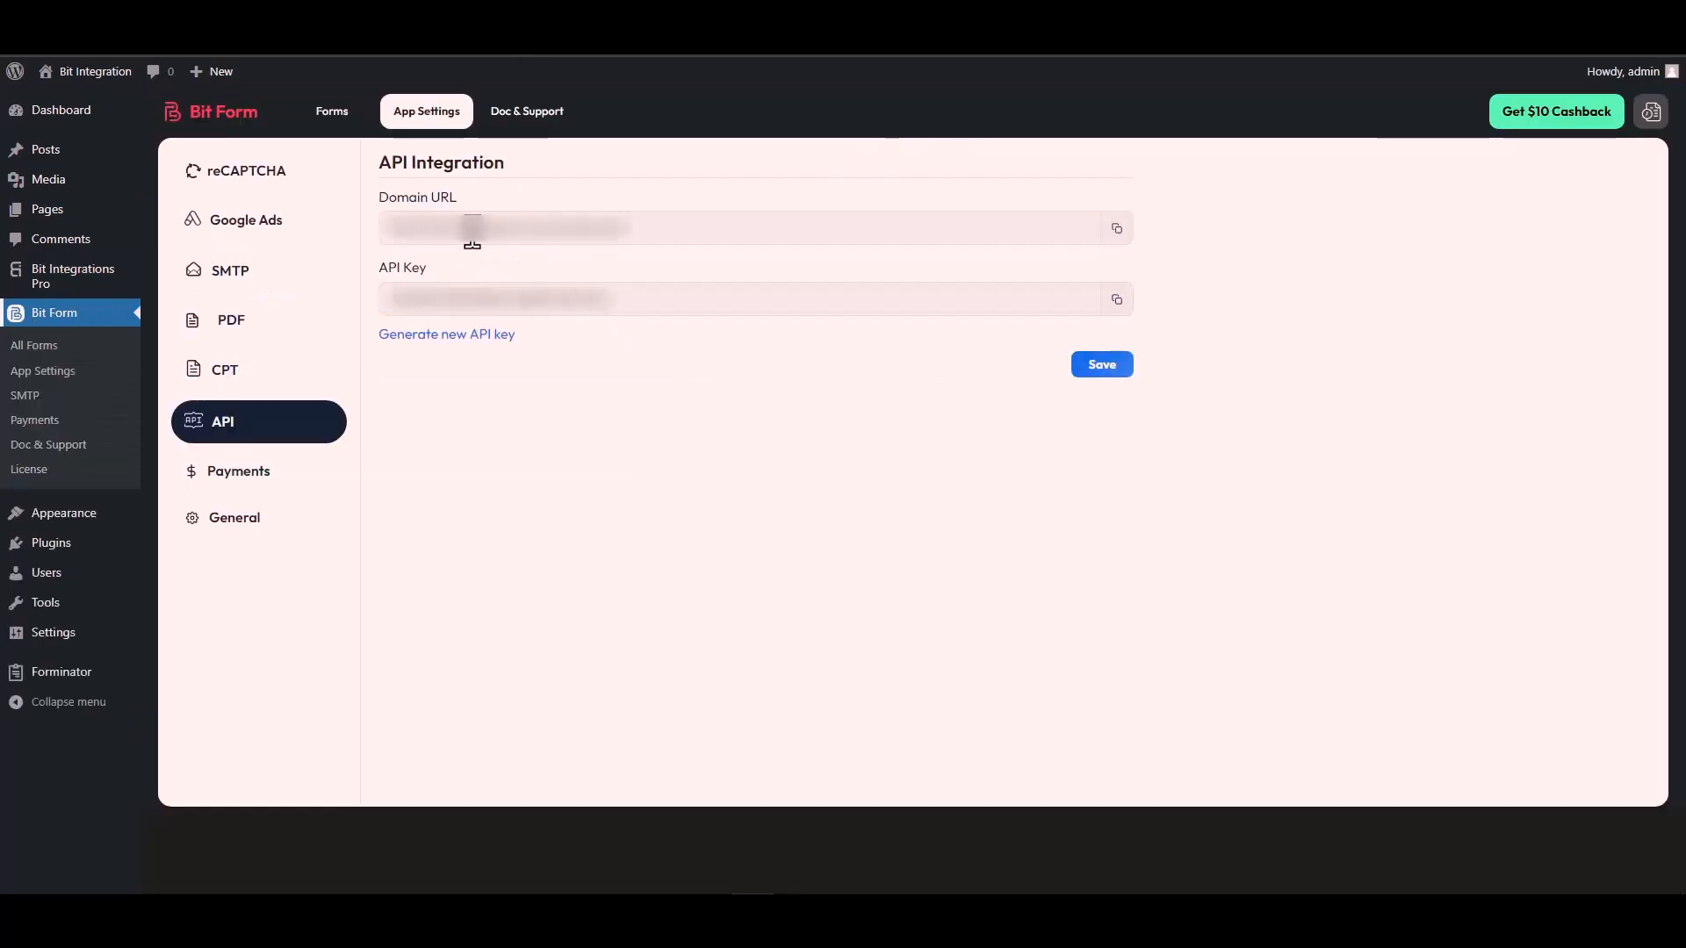
triple_click(472, 230)
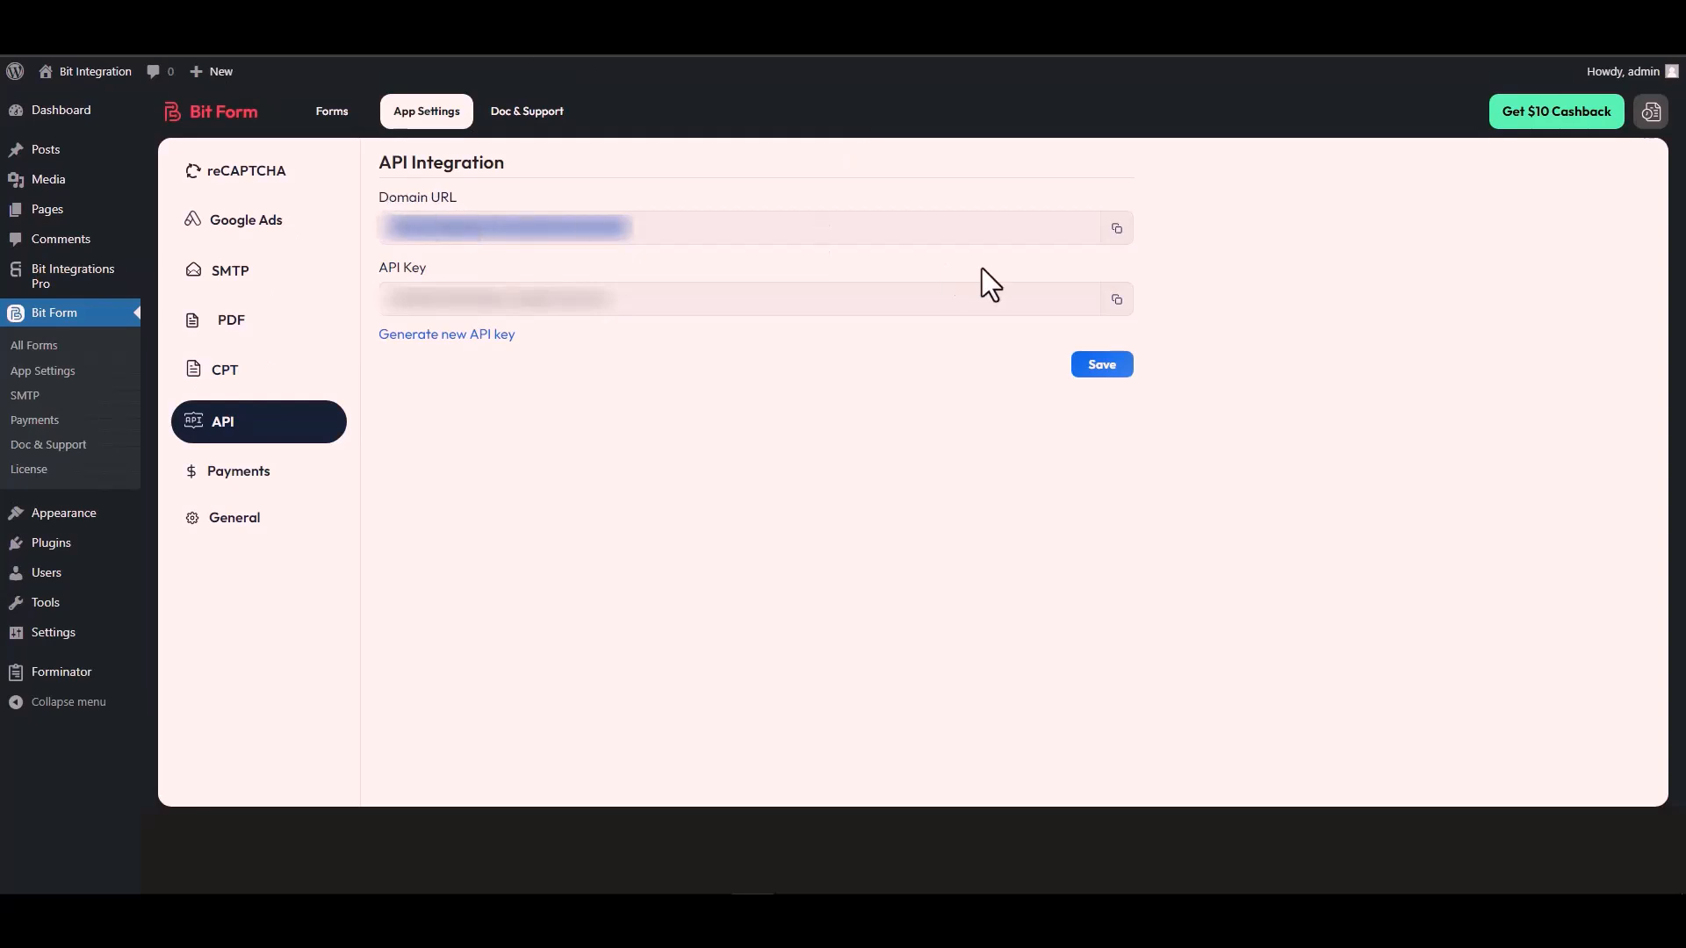
left_click(1116, 228)
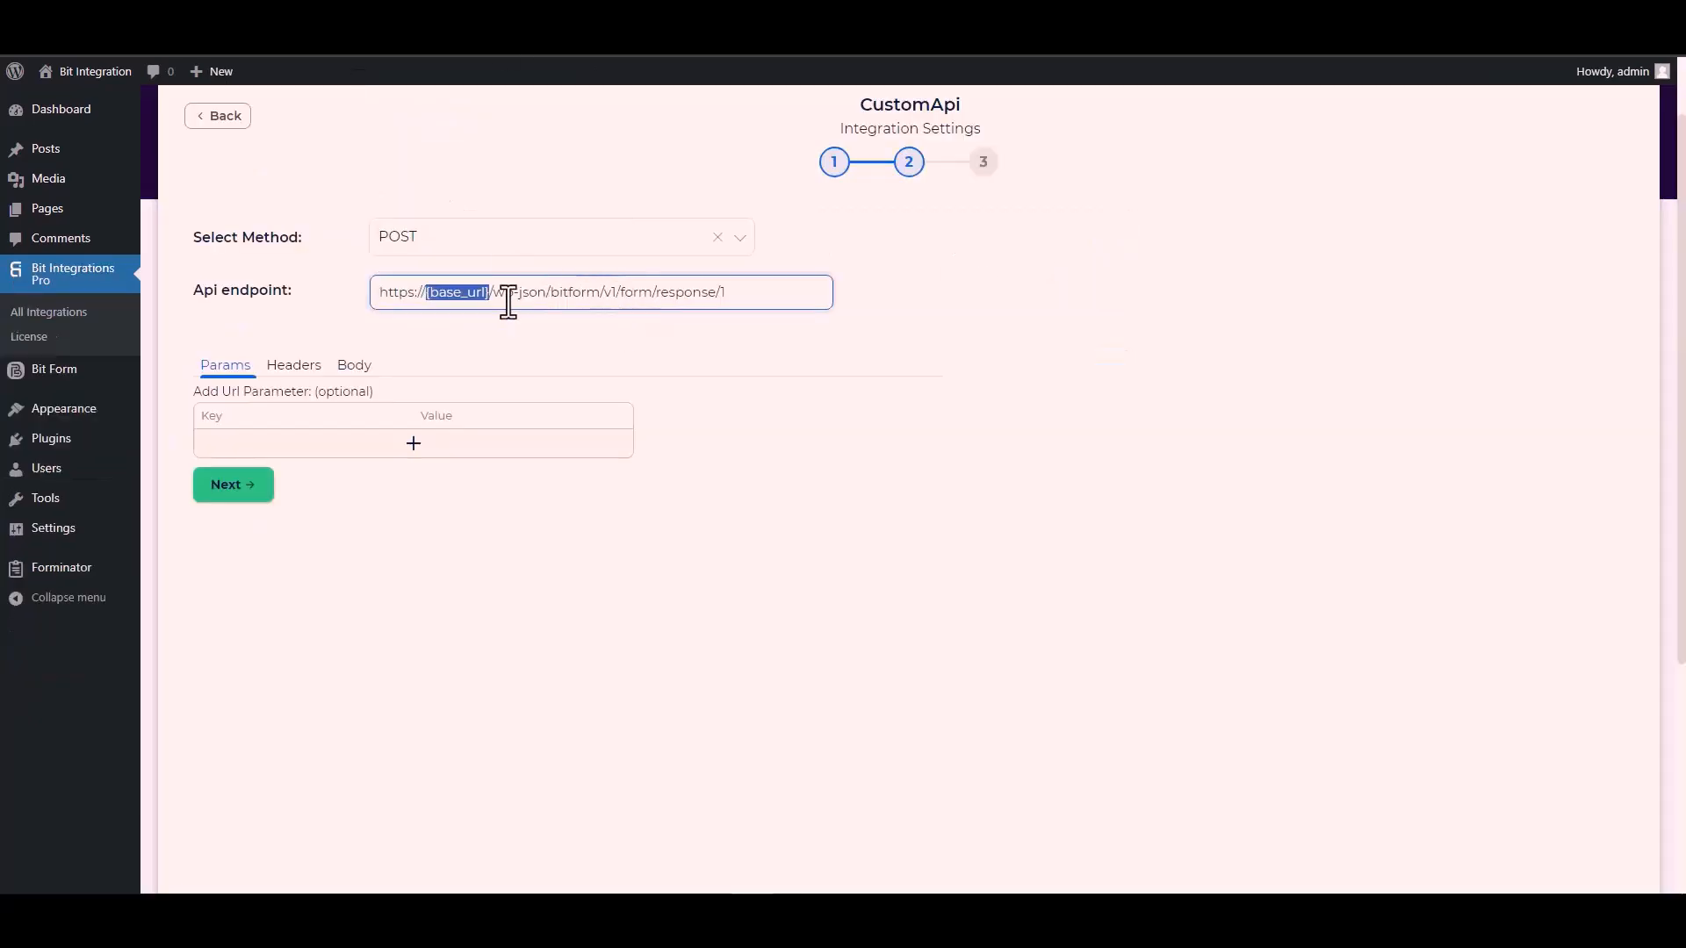
left_click(485, 291)
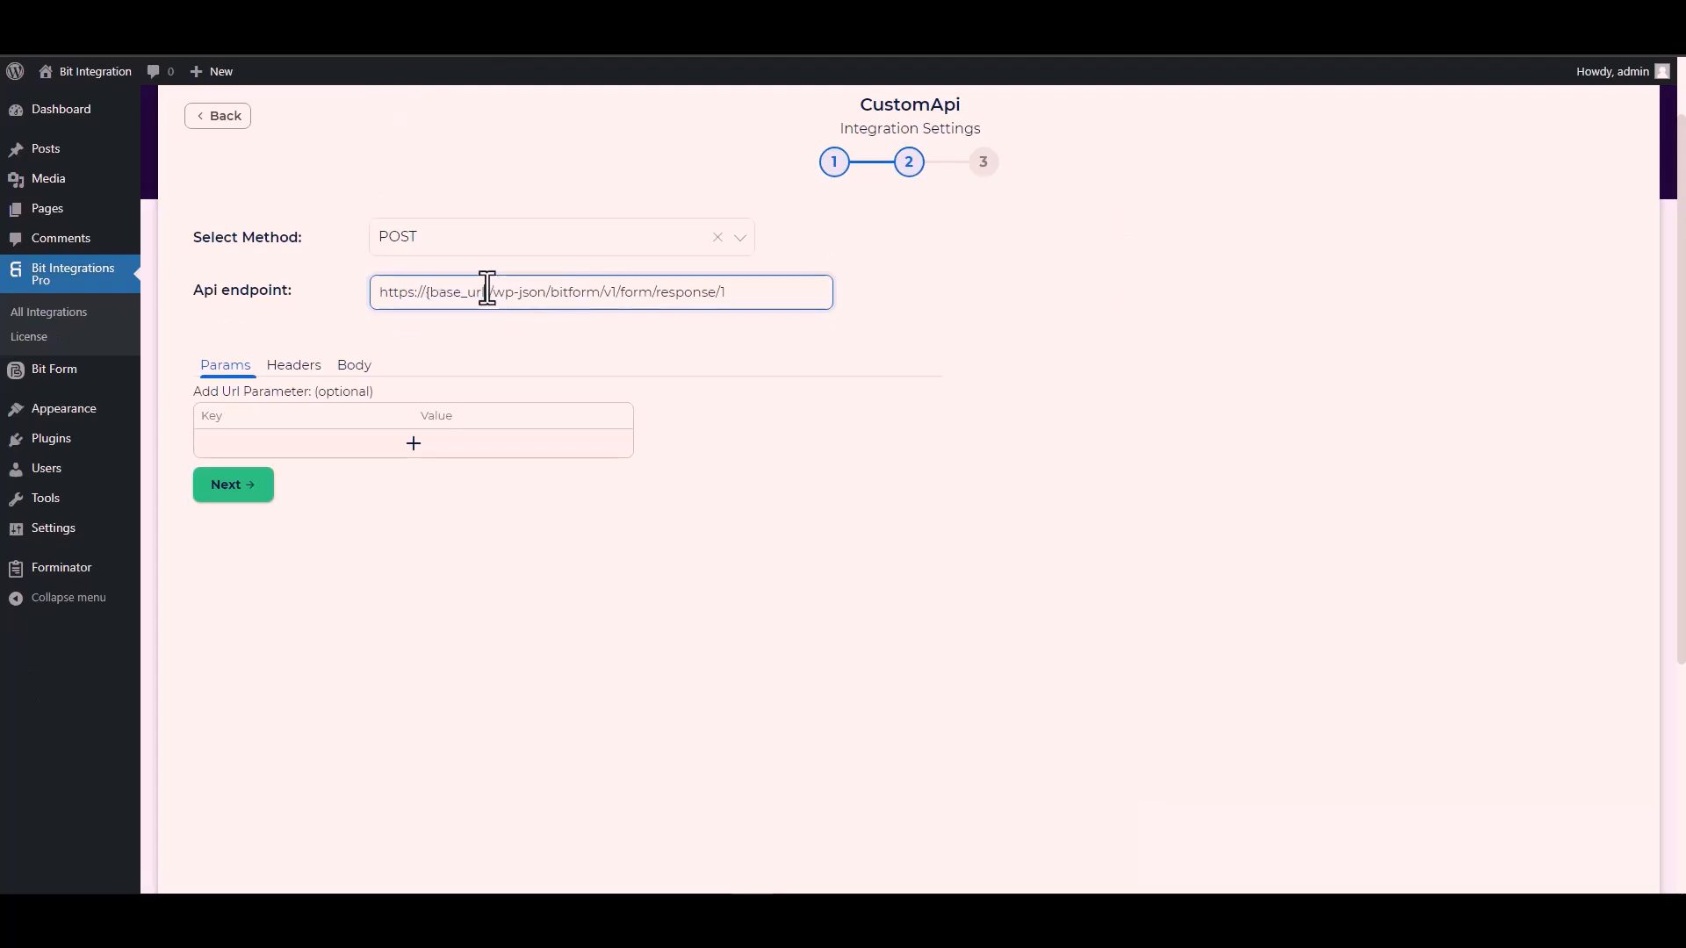
left_click_drag(492, 292, 376, 309)
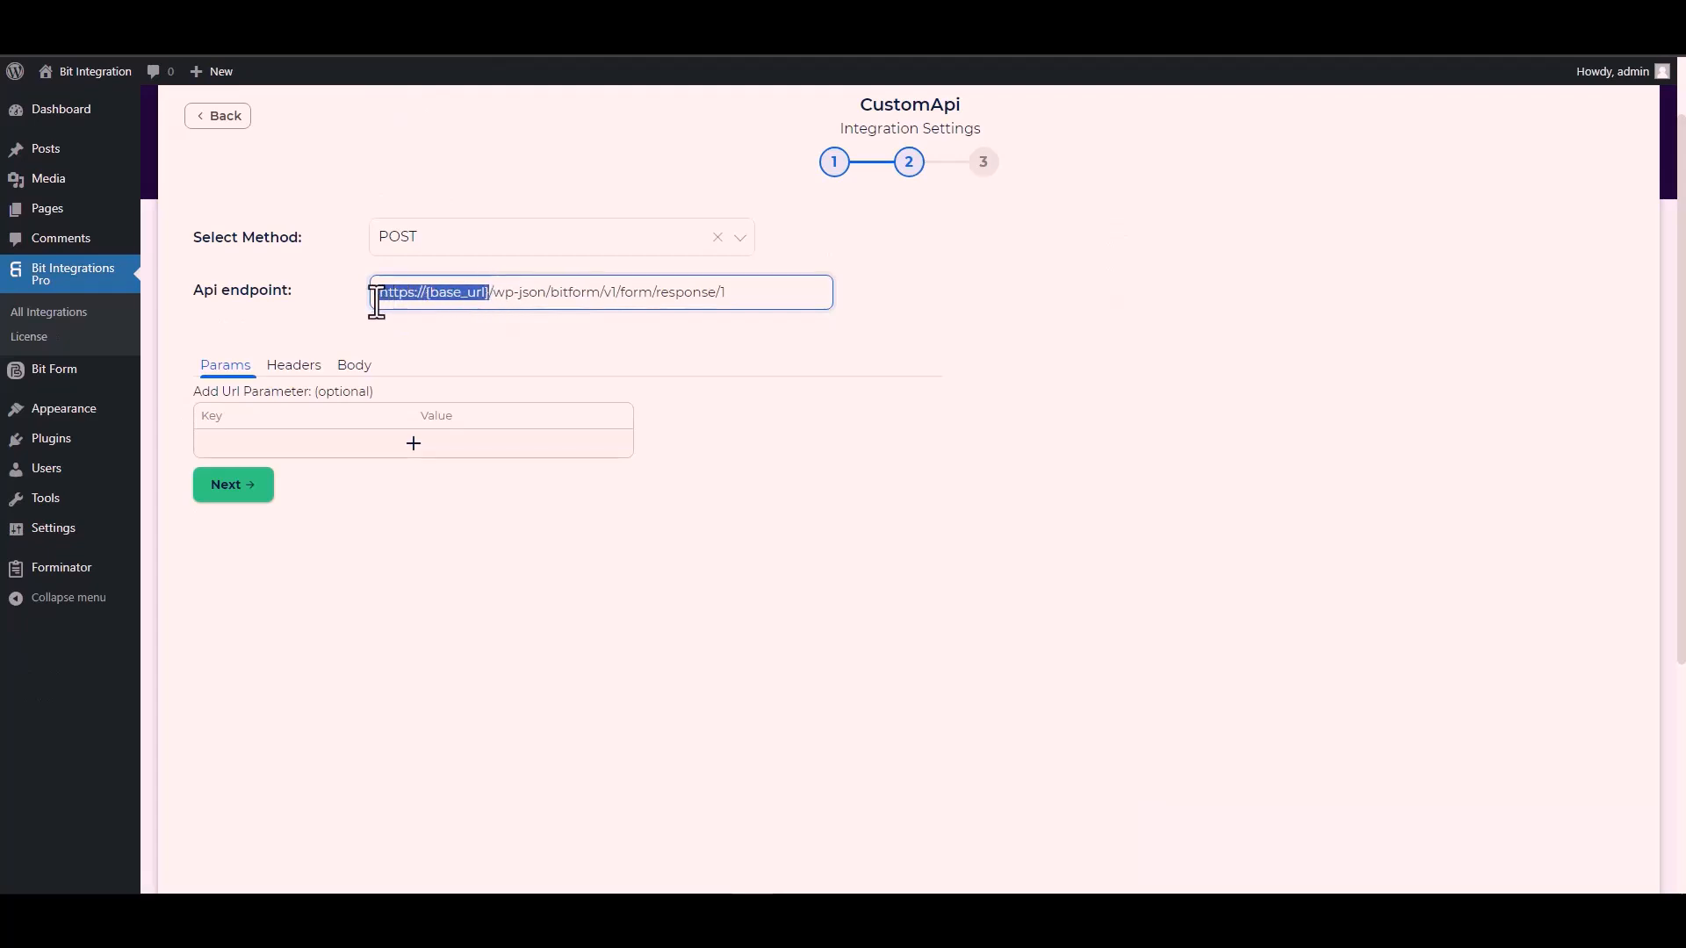
key("ctrl+v")
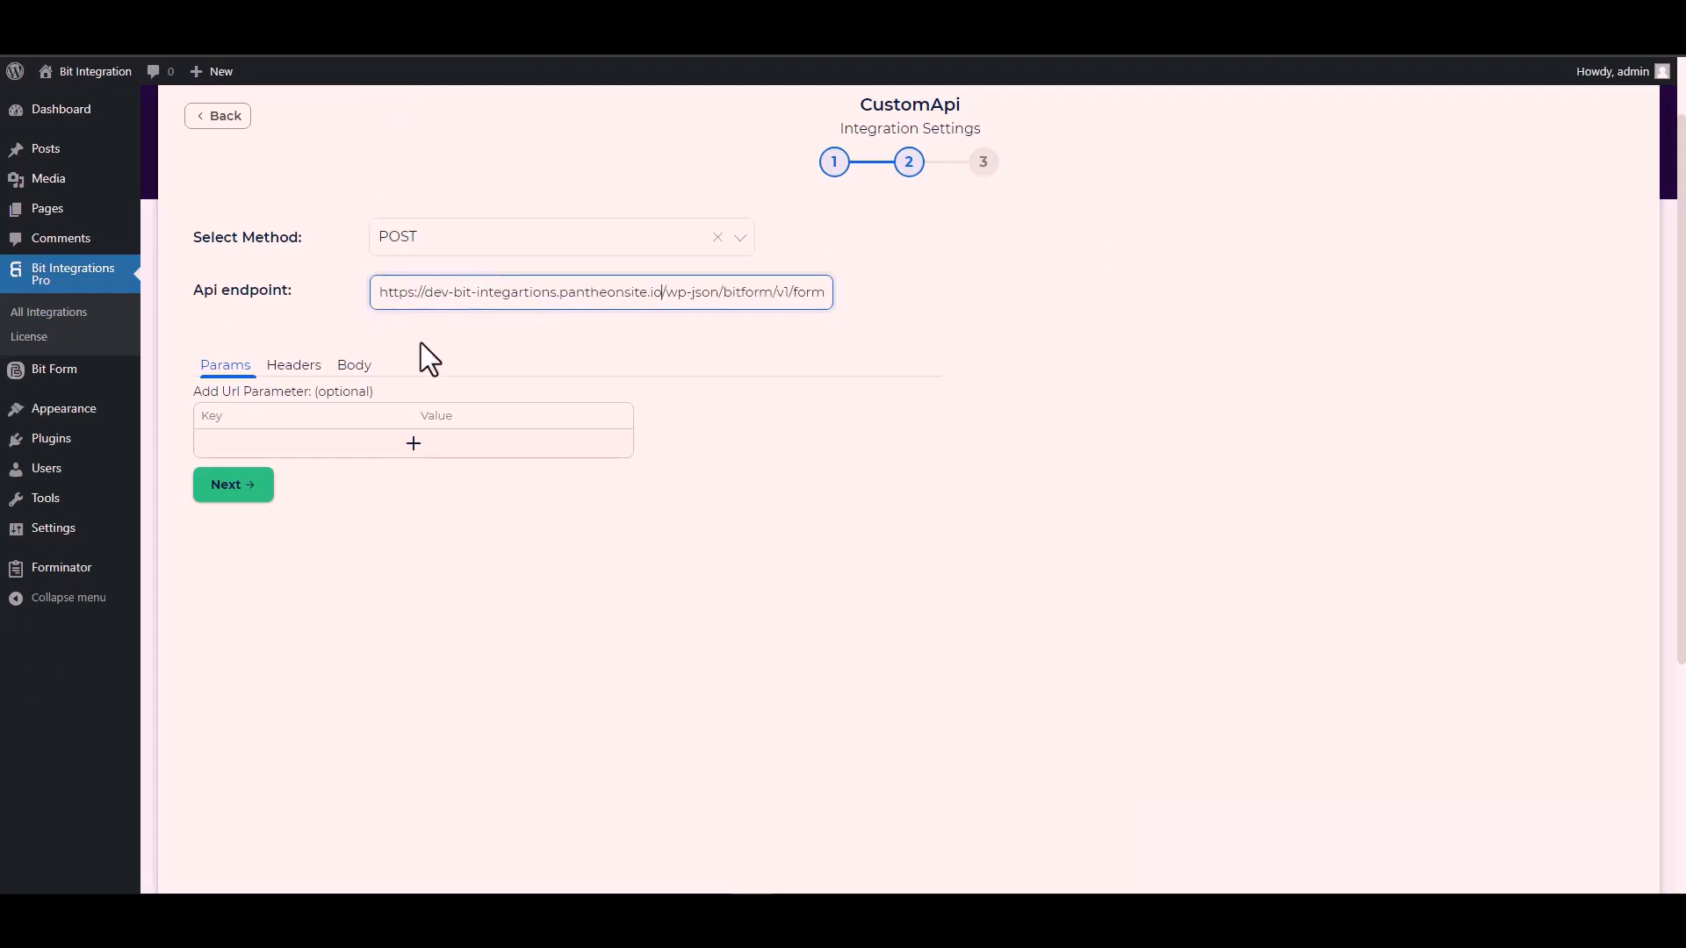
left_click(577, 341)
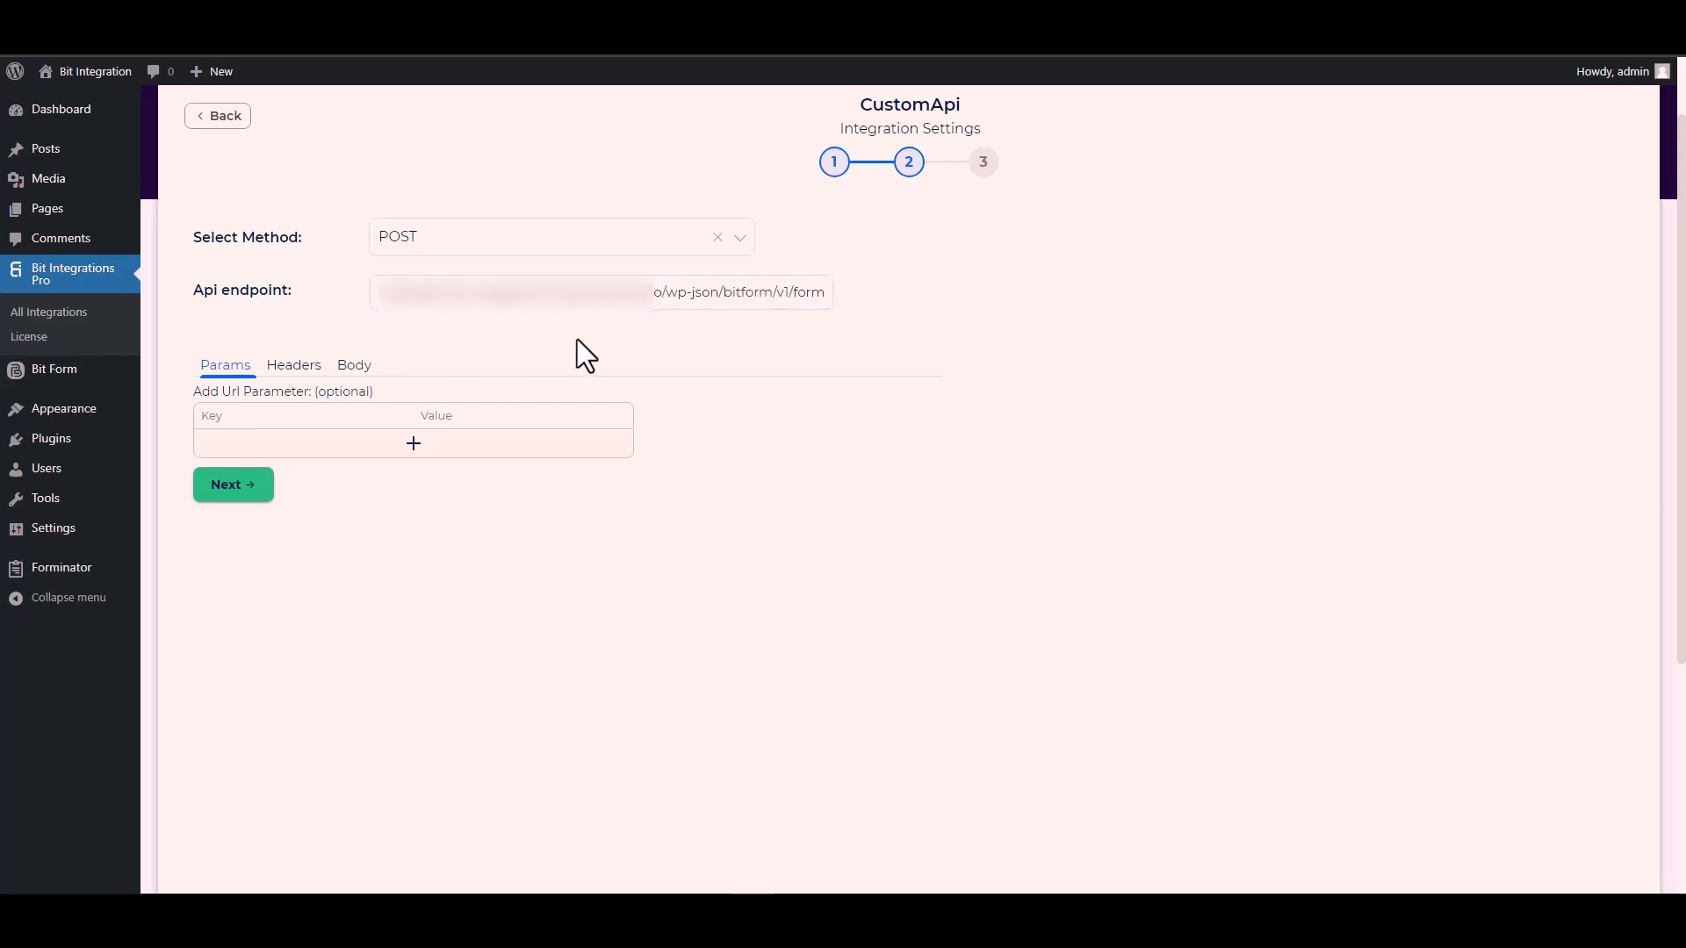
Step: In Body, enable Send All Data with the application/x-www-form-urlencoded content type
left_click(352, 368)
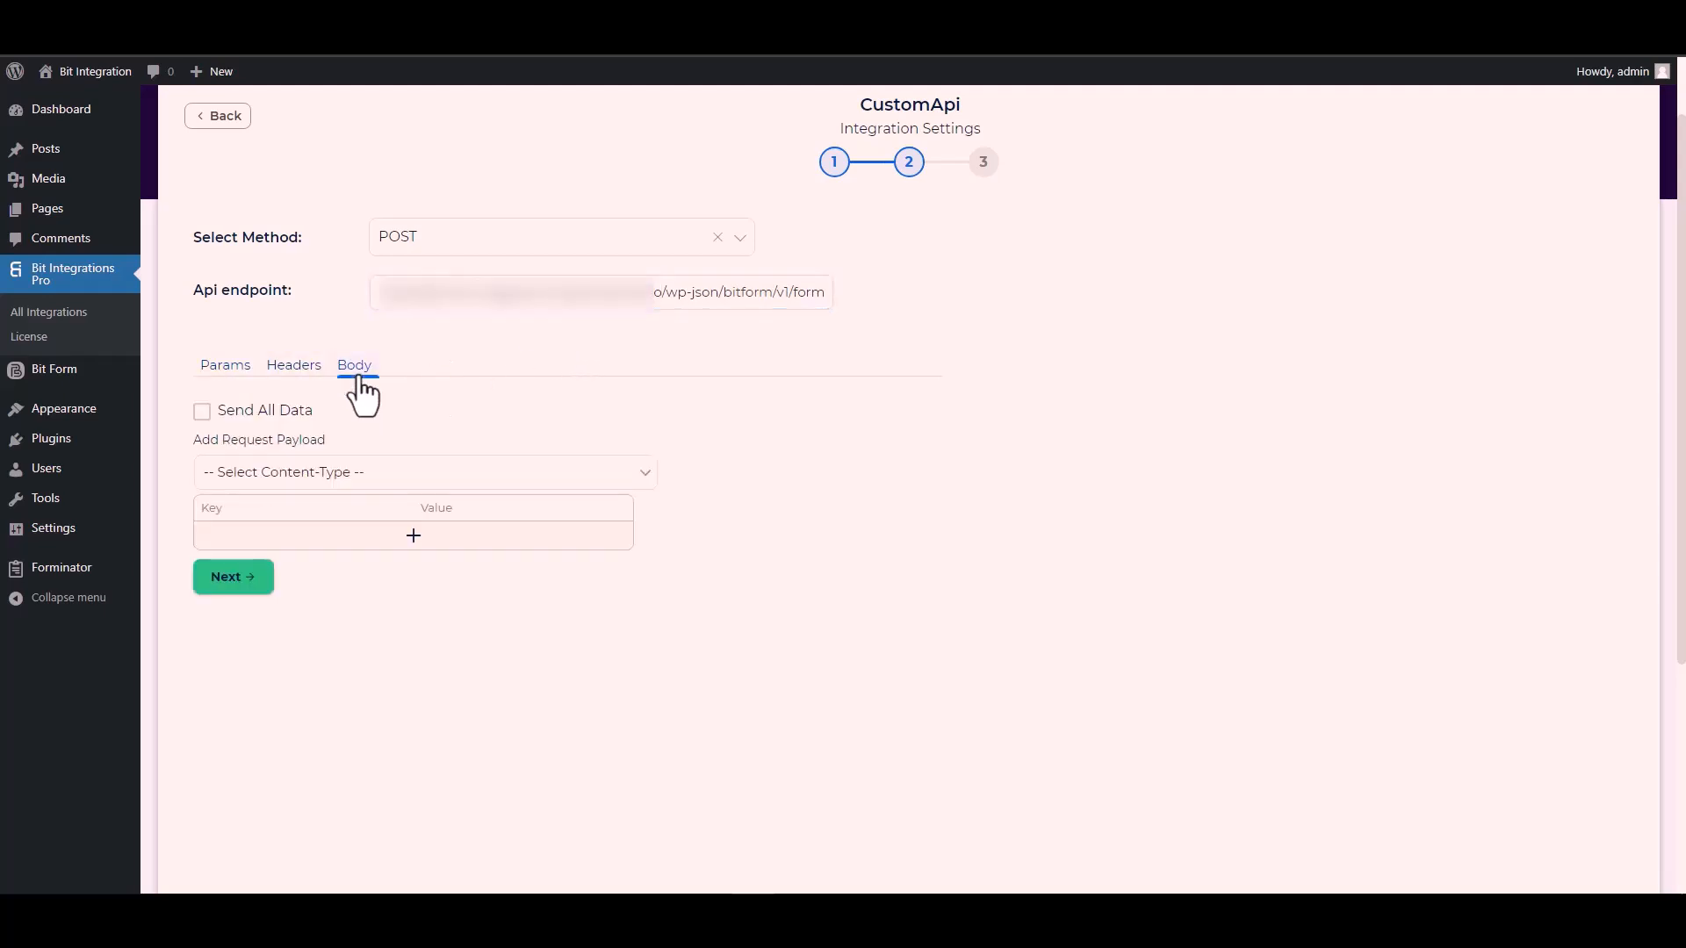
left_click(254, 411)
scroll(496, 402, "down", 3)
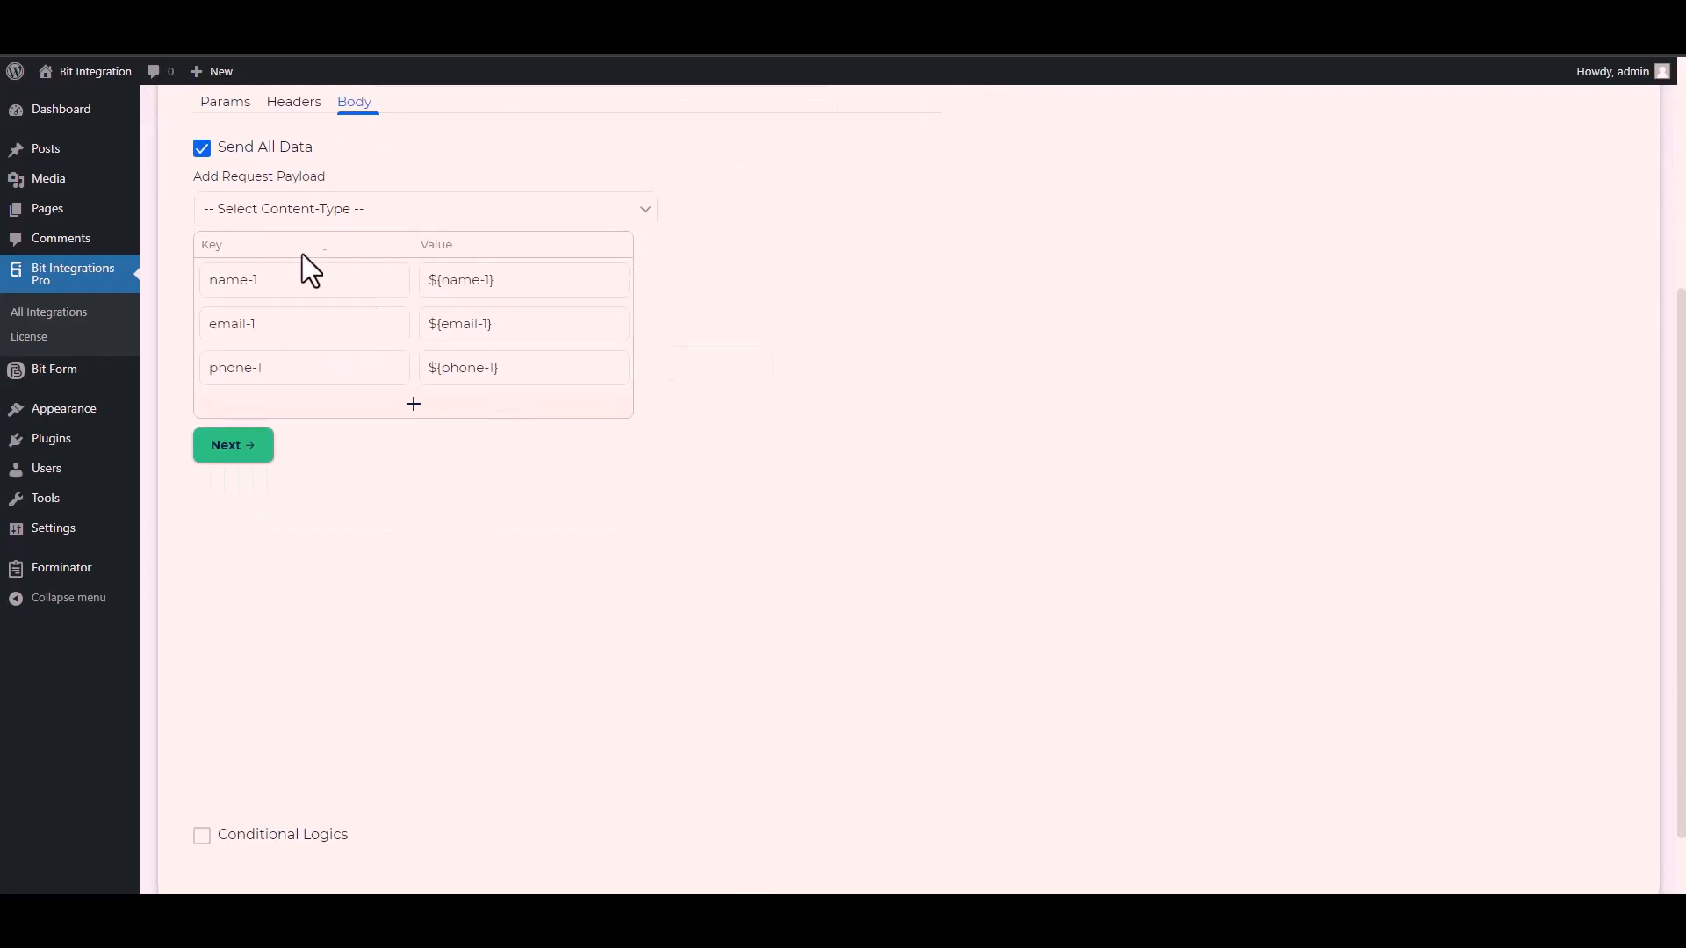
left_click(324, 213)
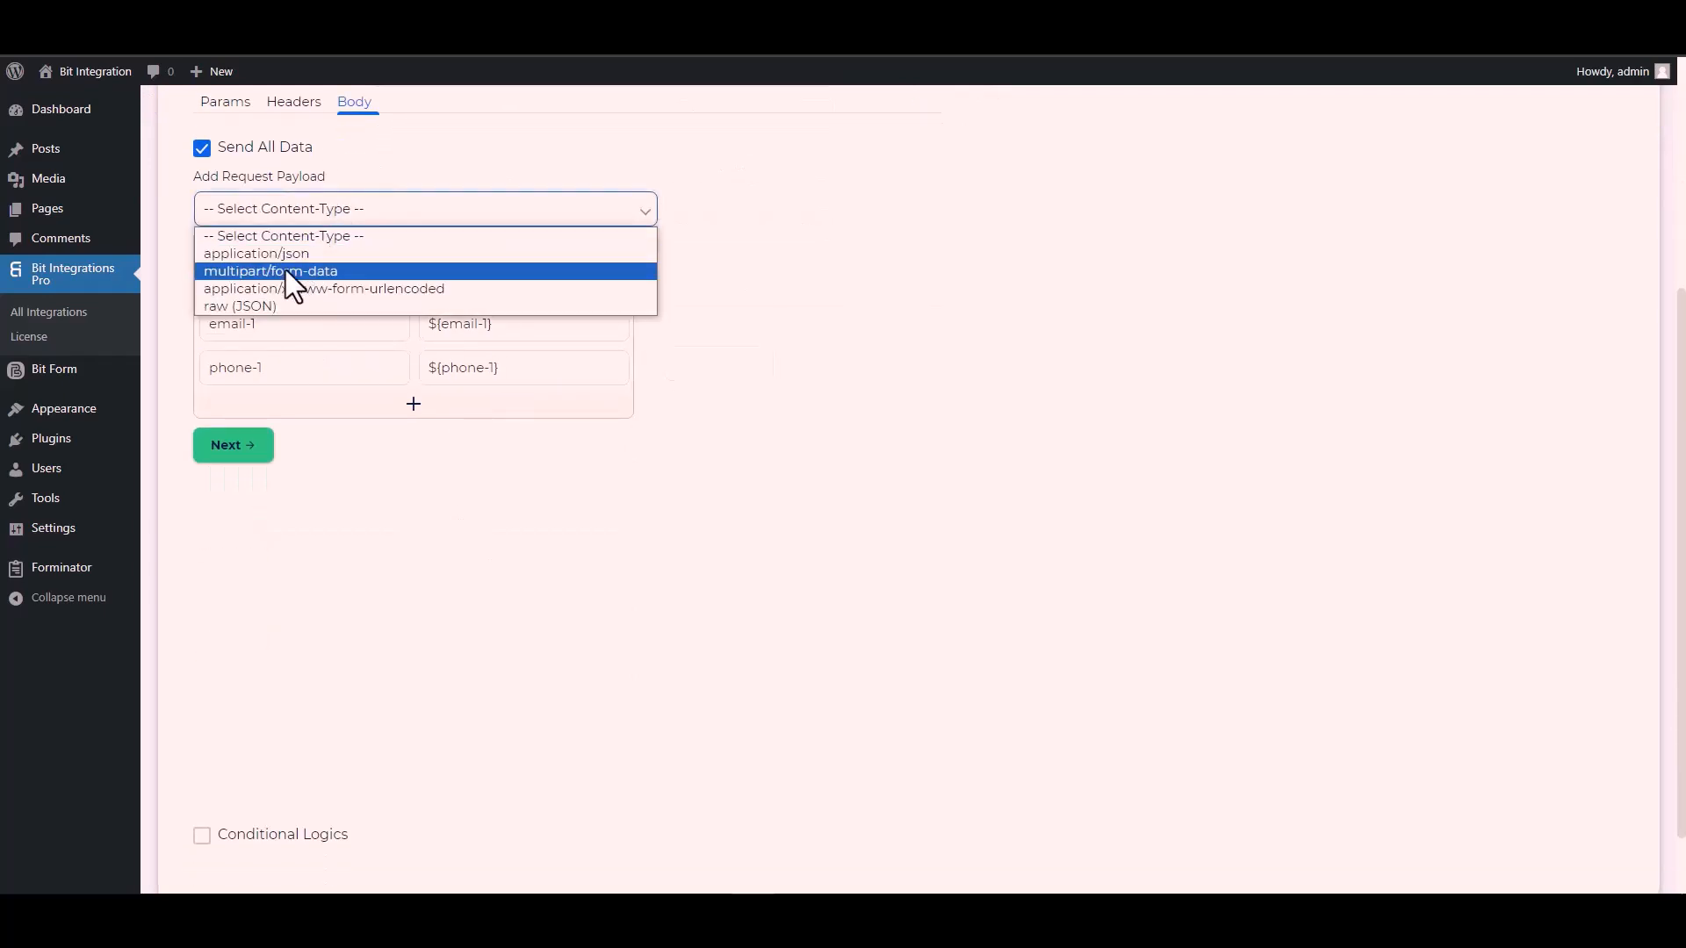
left_click(384, 288)
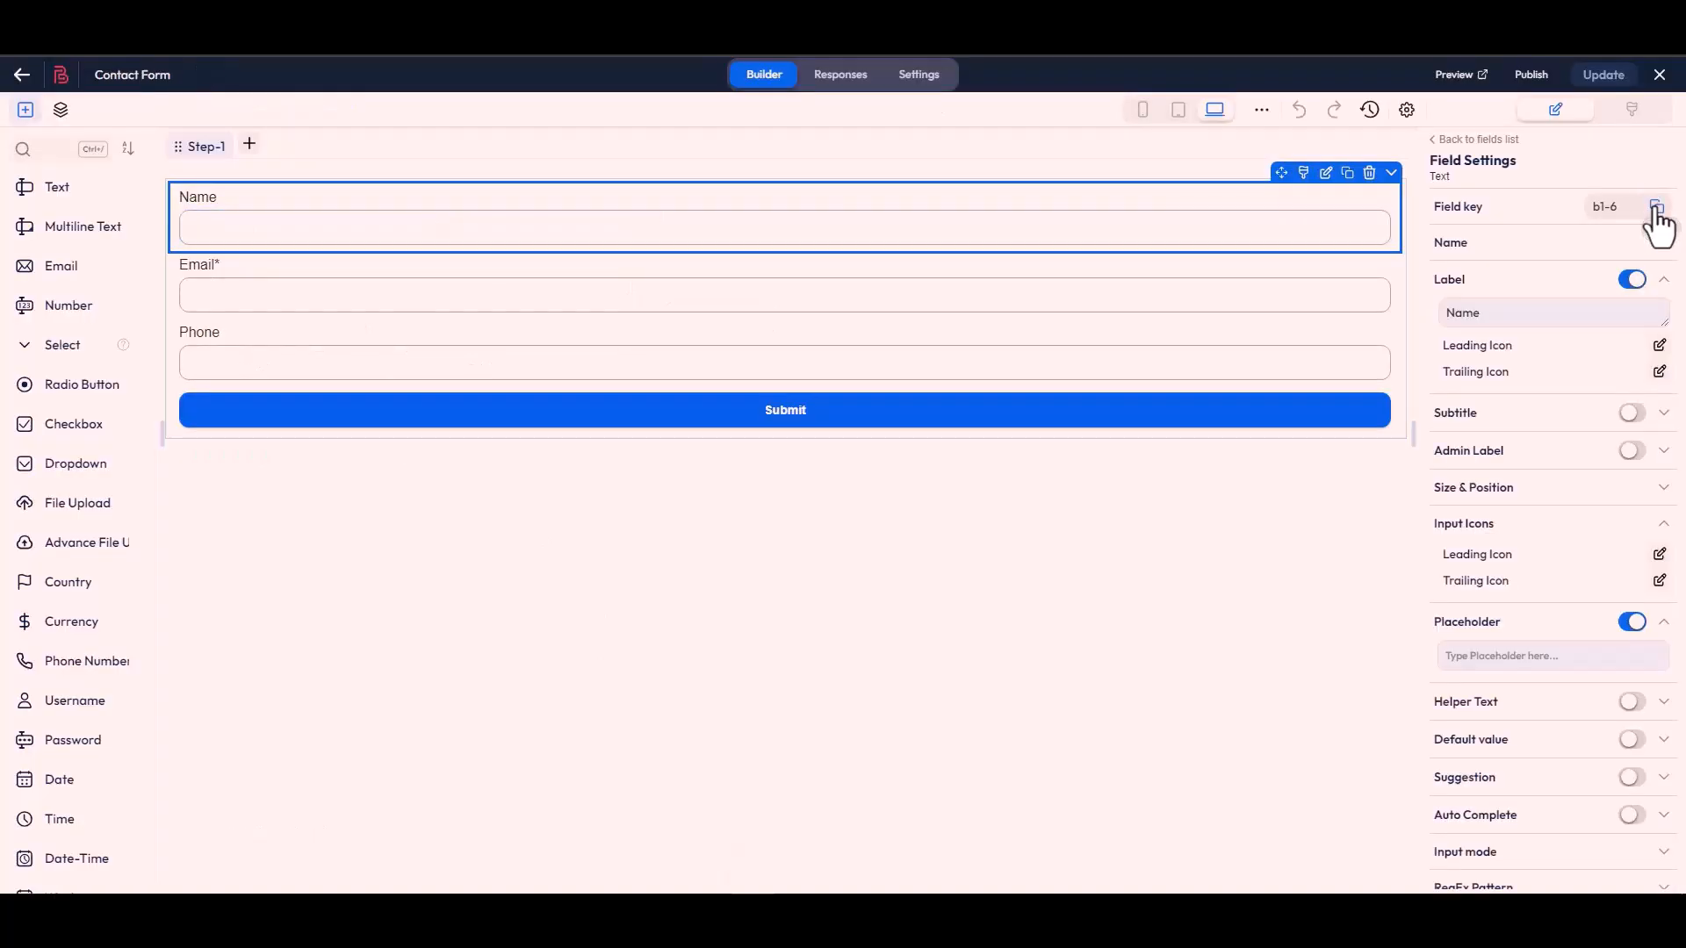
Step: Replace the name-1 and email-1 body keys with Bit Form keys b1-6 and b1-4
left_click(1657, 209)
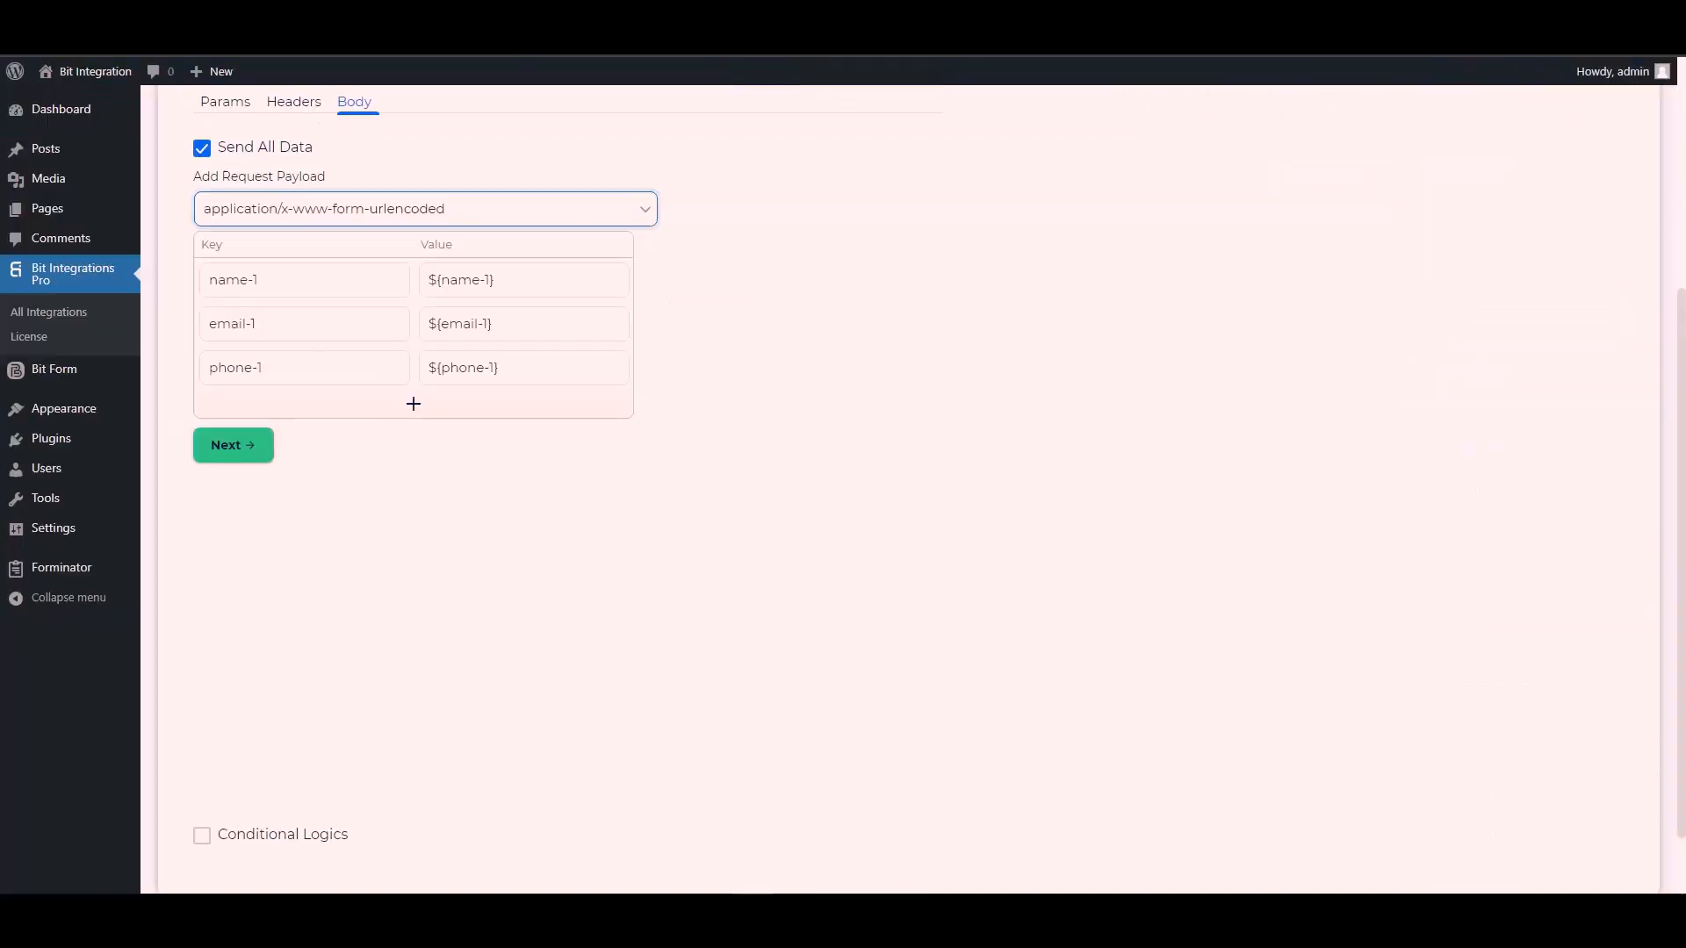
triple_click(289, 282)
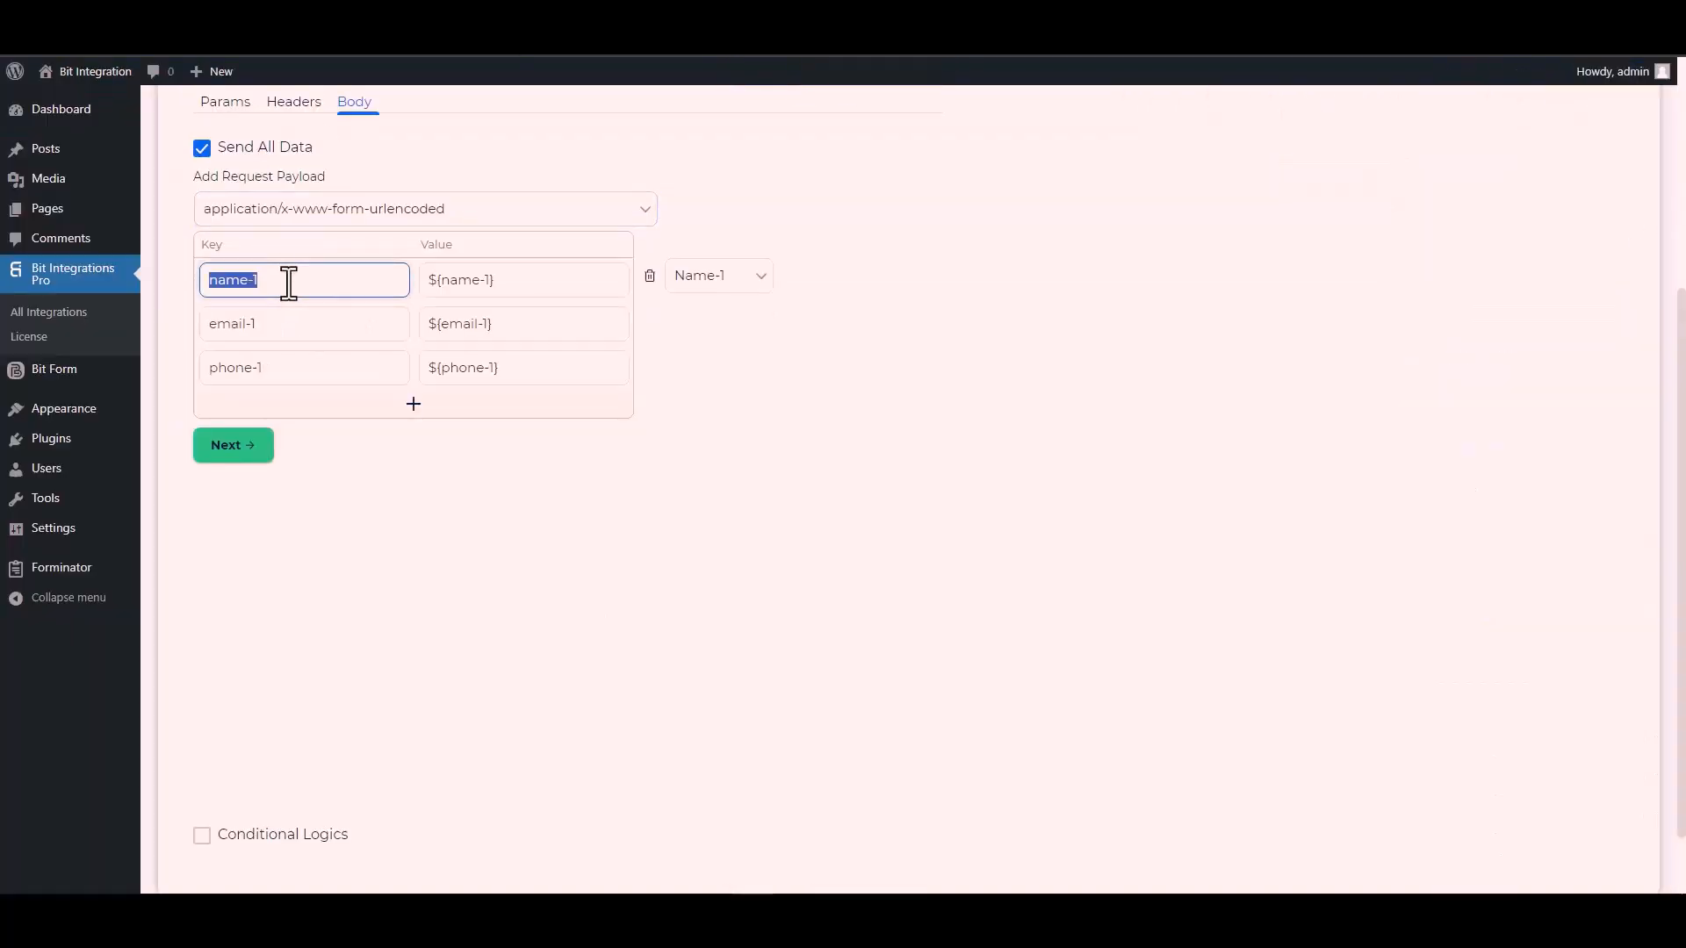
key("ctrl+v")
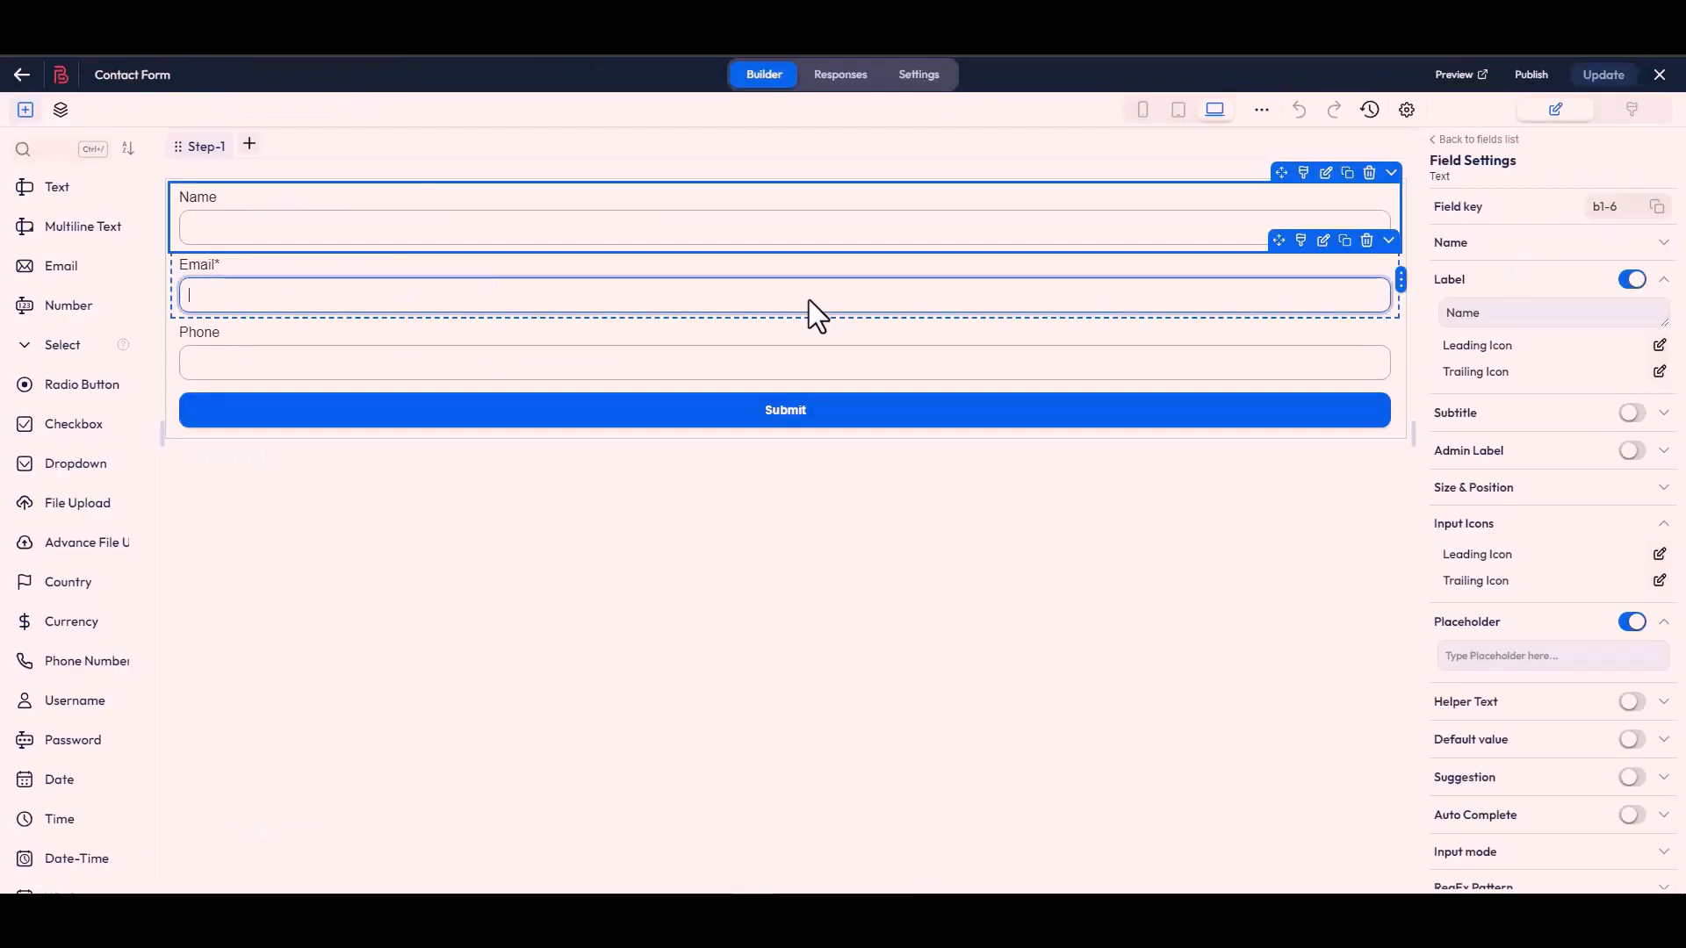
left_click(809, 304)
left_click(1656, 213)
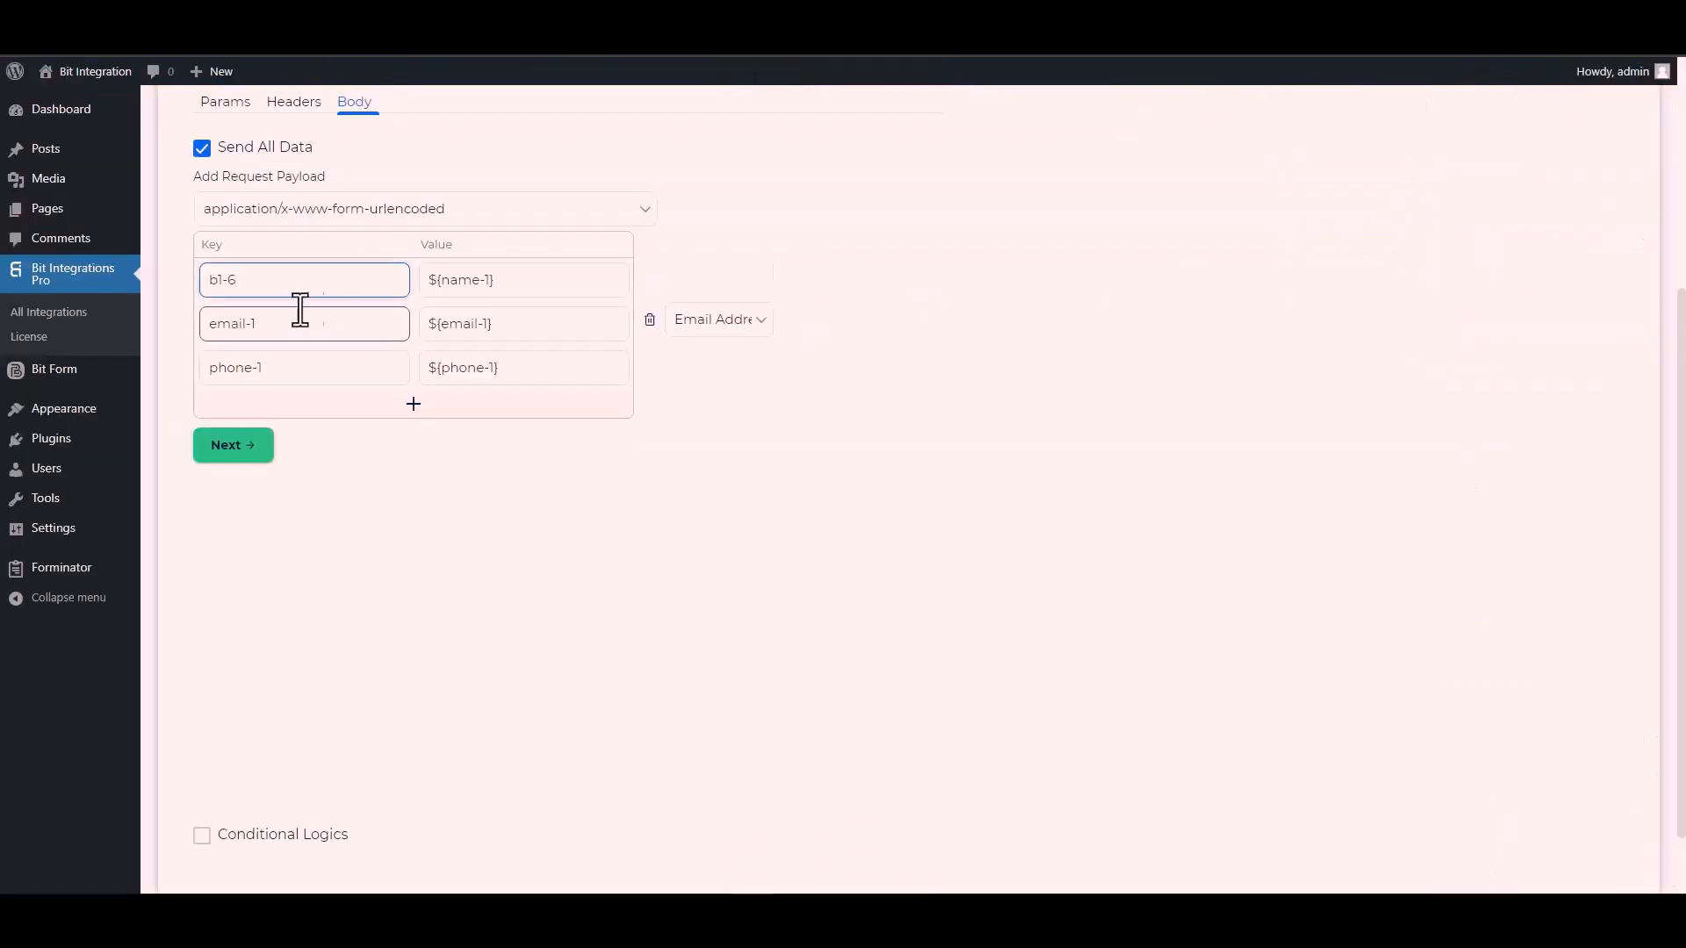
left_click(283, 327)
key("ctrl+a")
key("ctrl+v")
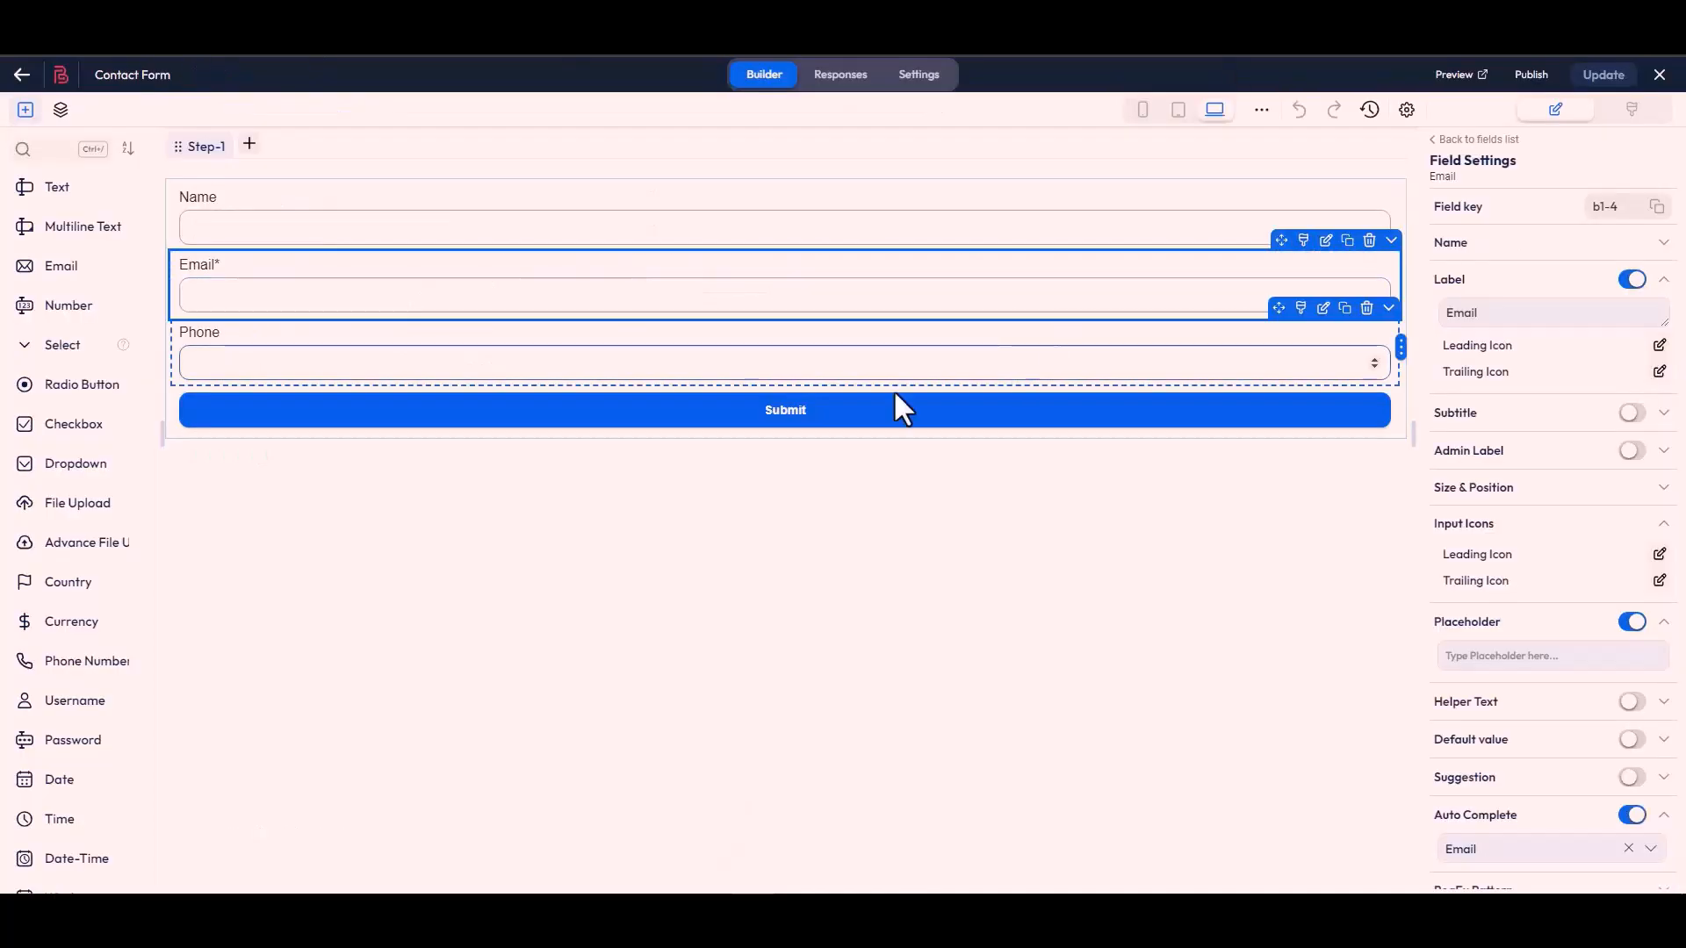
Step: Replace the phone-1 body key with Bit Form key b1-7
left_click(855, 377)
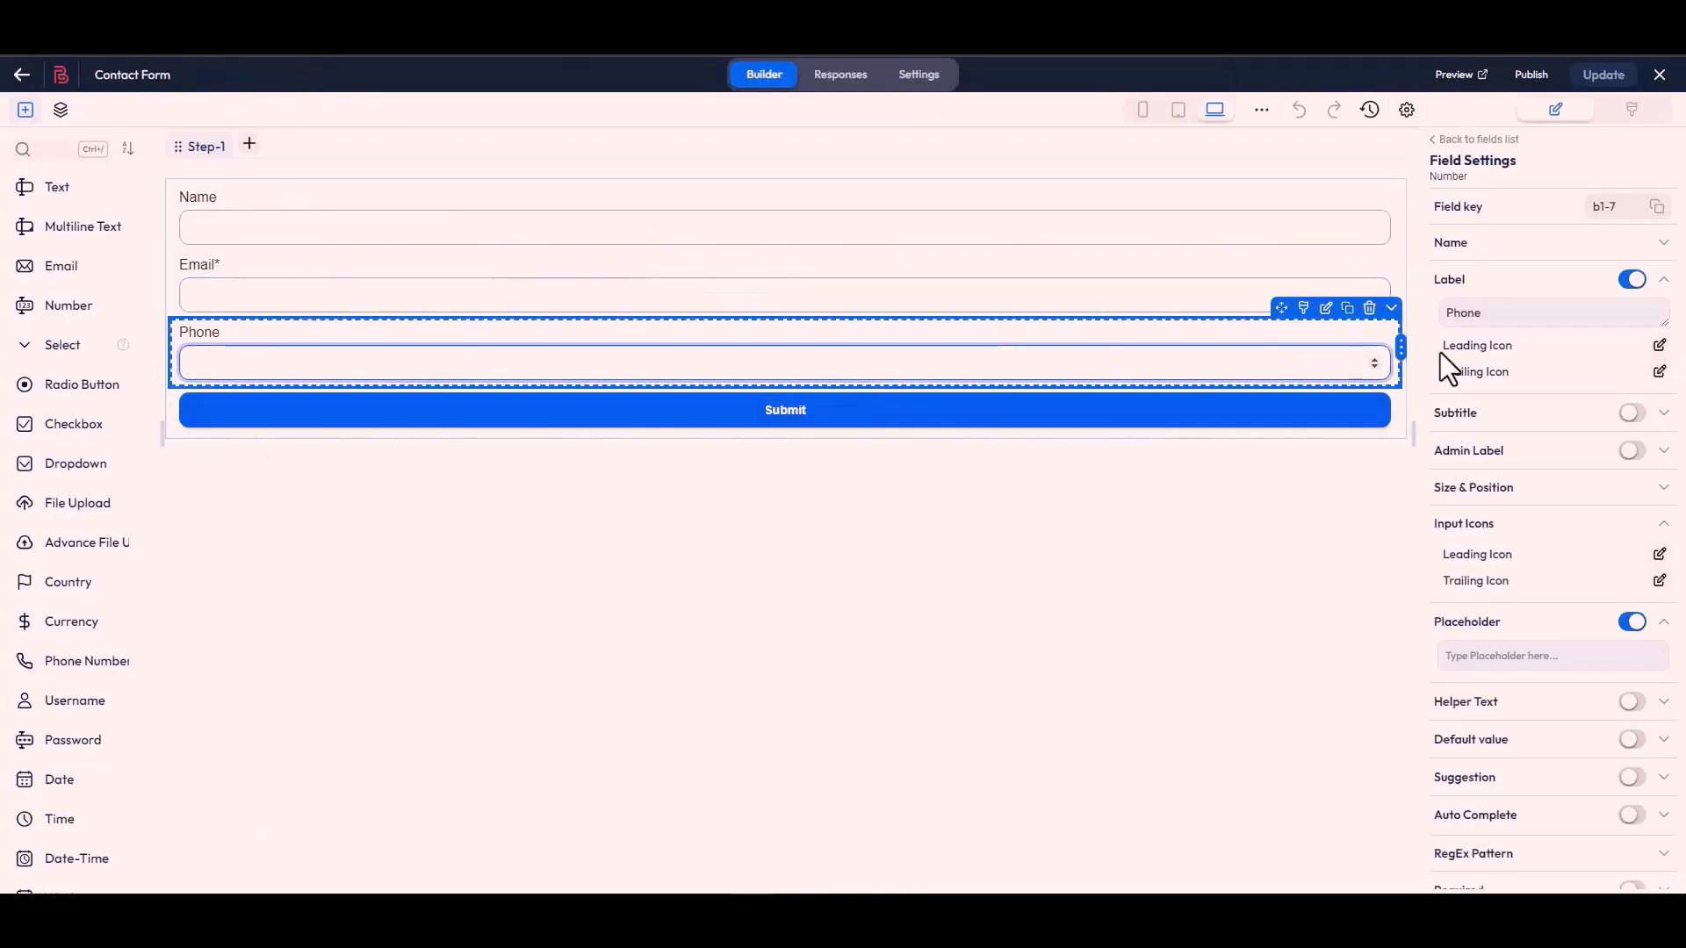
left_click(1655, 208)
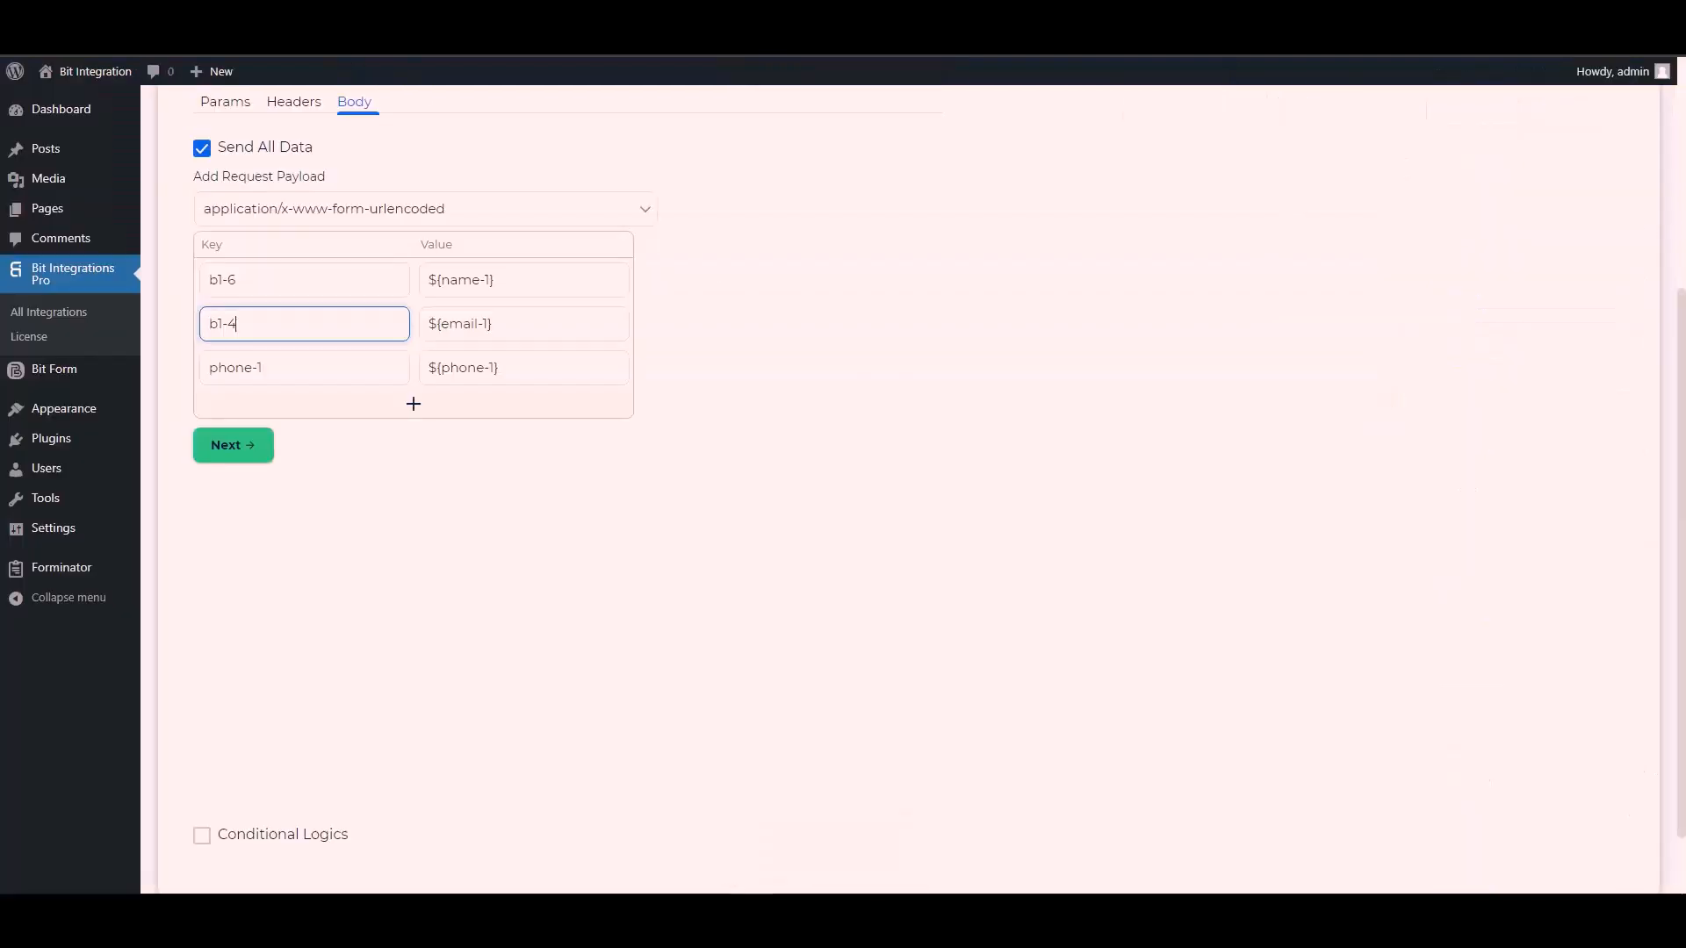
left_click(274, 376)
key("ctrl+a")
key("ctrl+v")
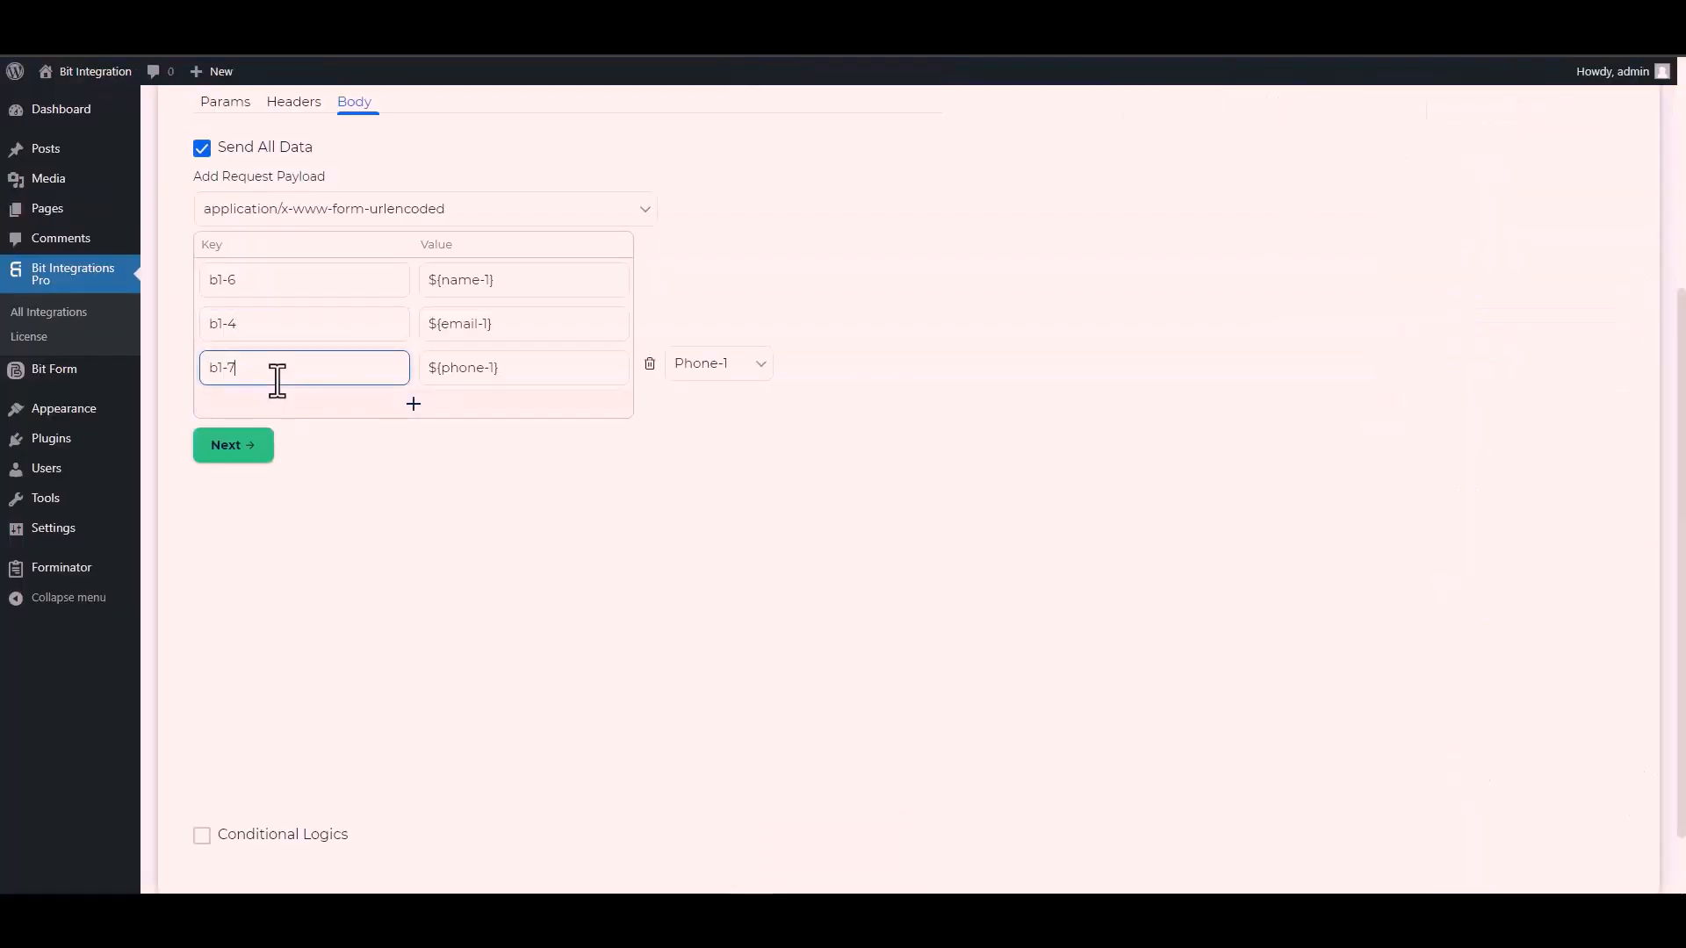
scroll(197, 781, "down", 1)
Step: Leave Conditional Logics switched off, then finish and save the CustomApi integration
left_click(201, 754)
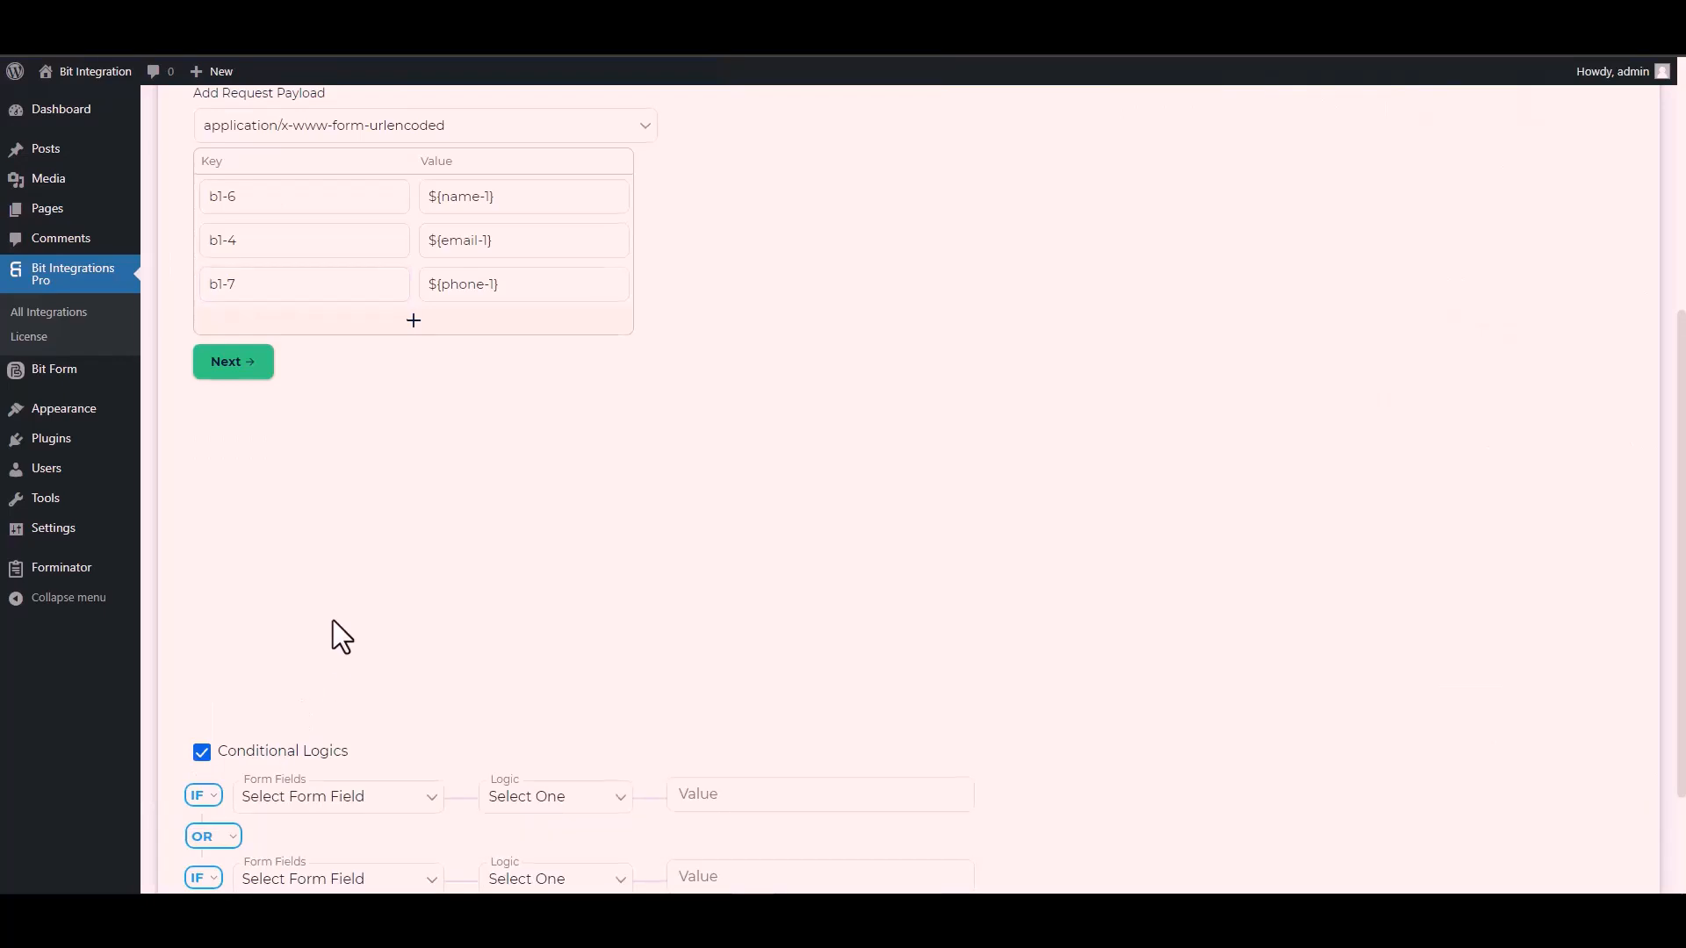
scroll(422, 674, "down", 2)
left_click(765, 711)
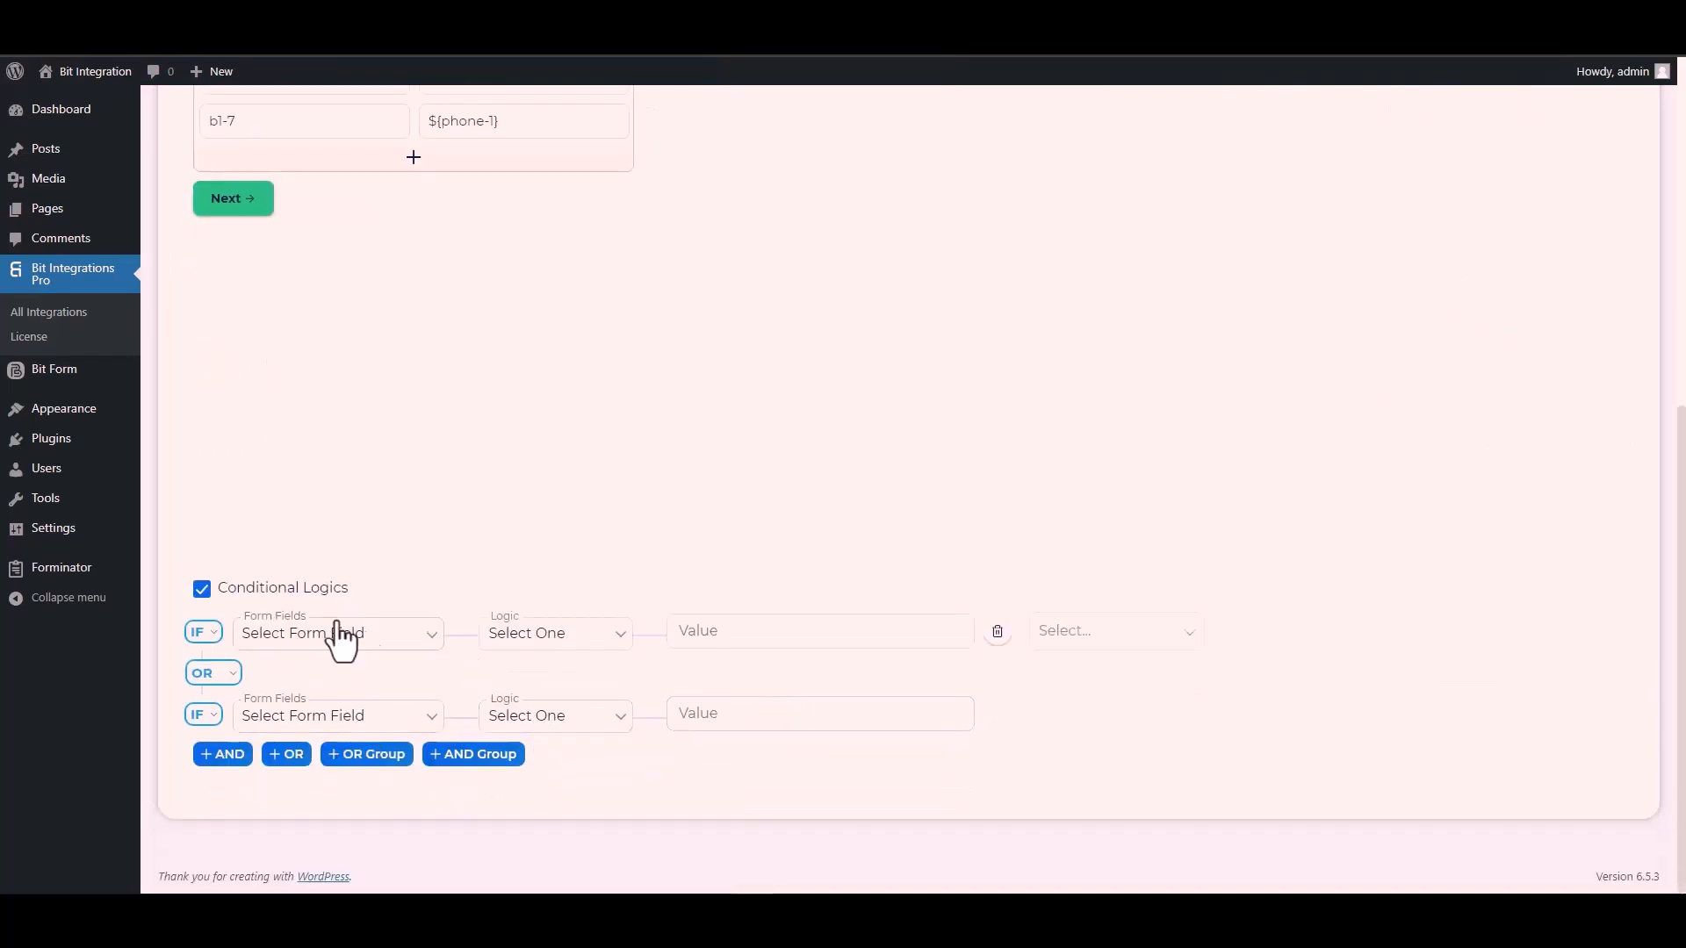
left_click(201, 590)
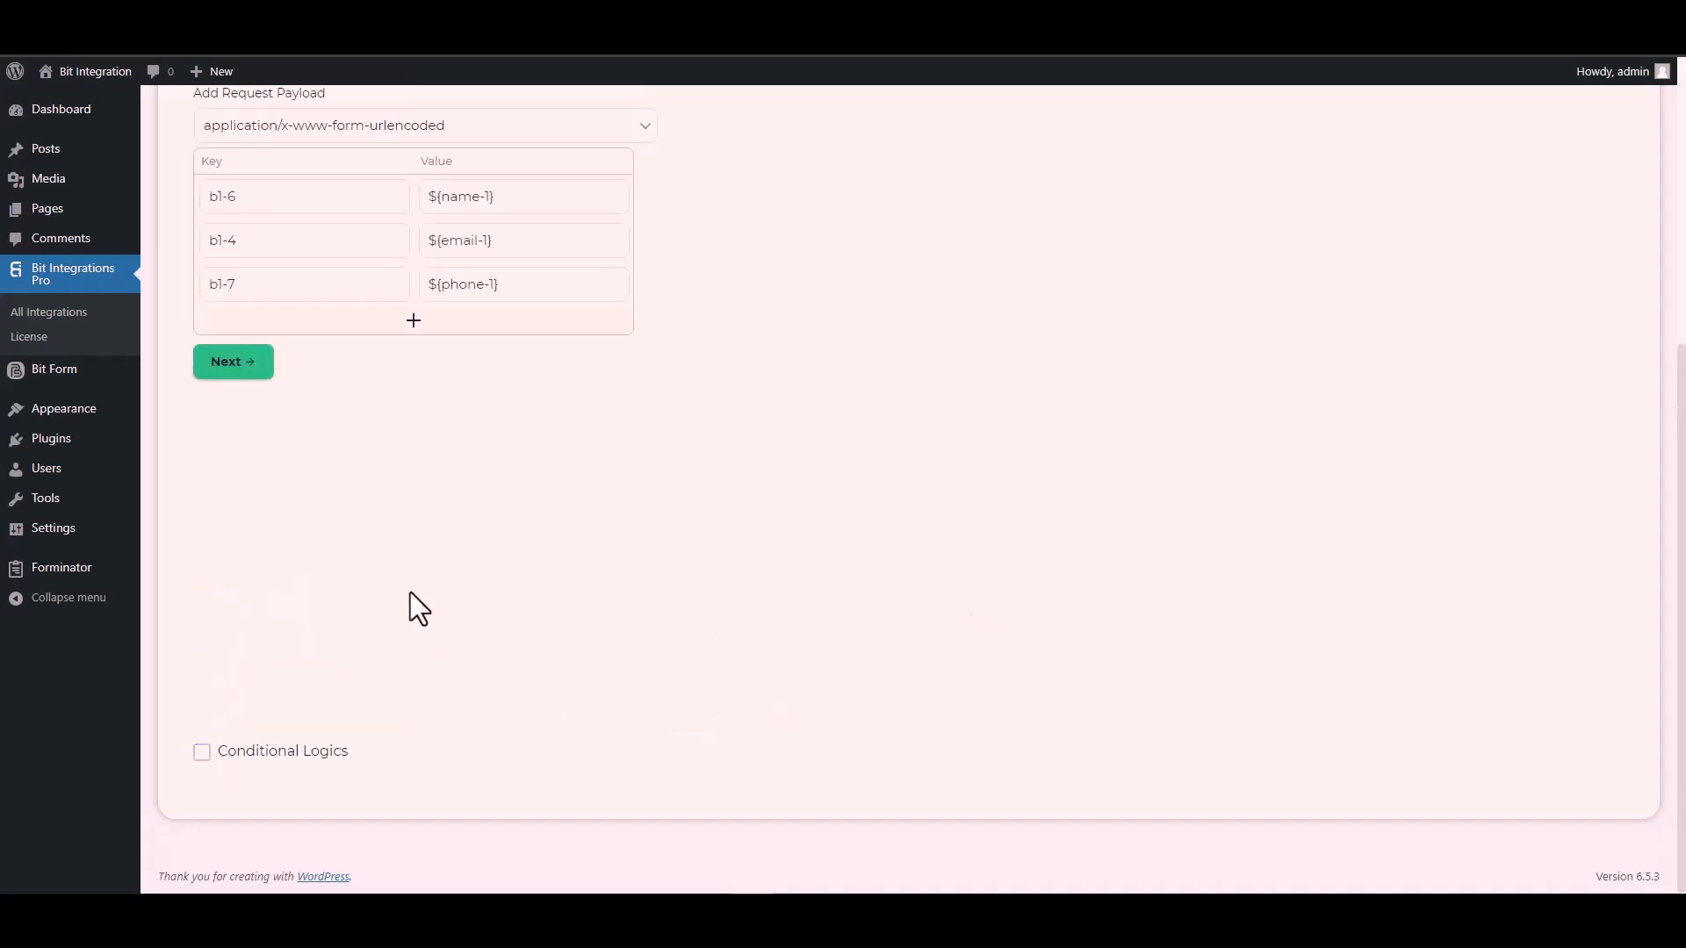
scroll(410, 606, "up", 5)
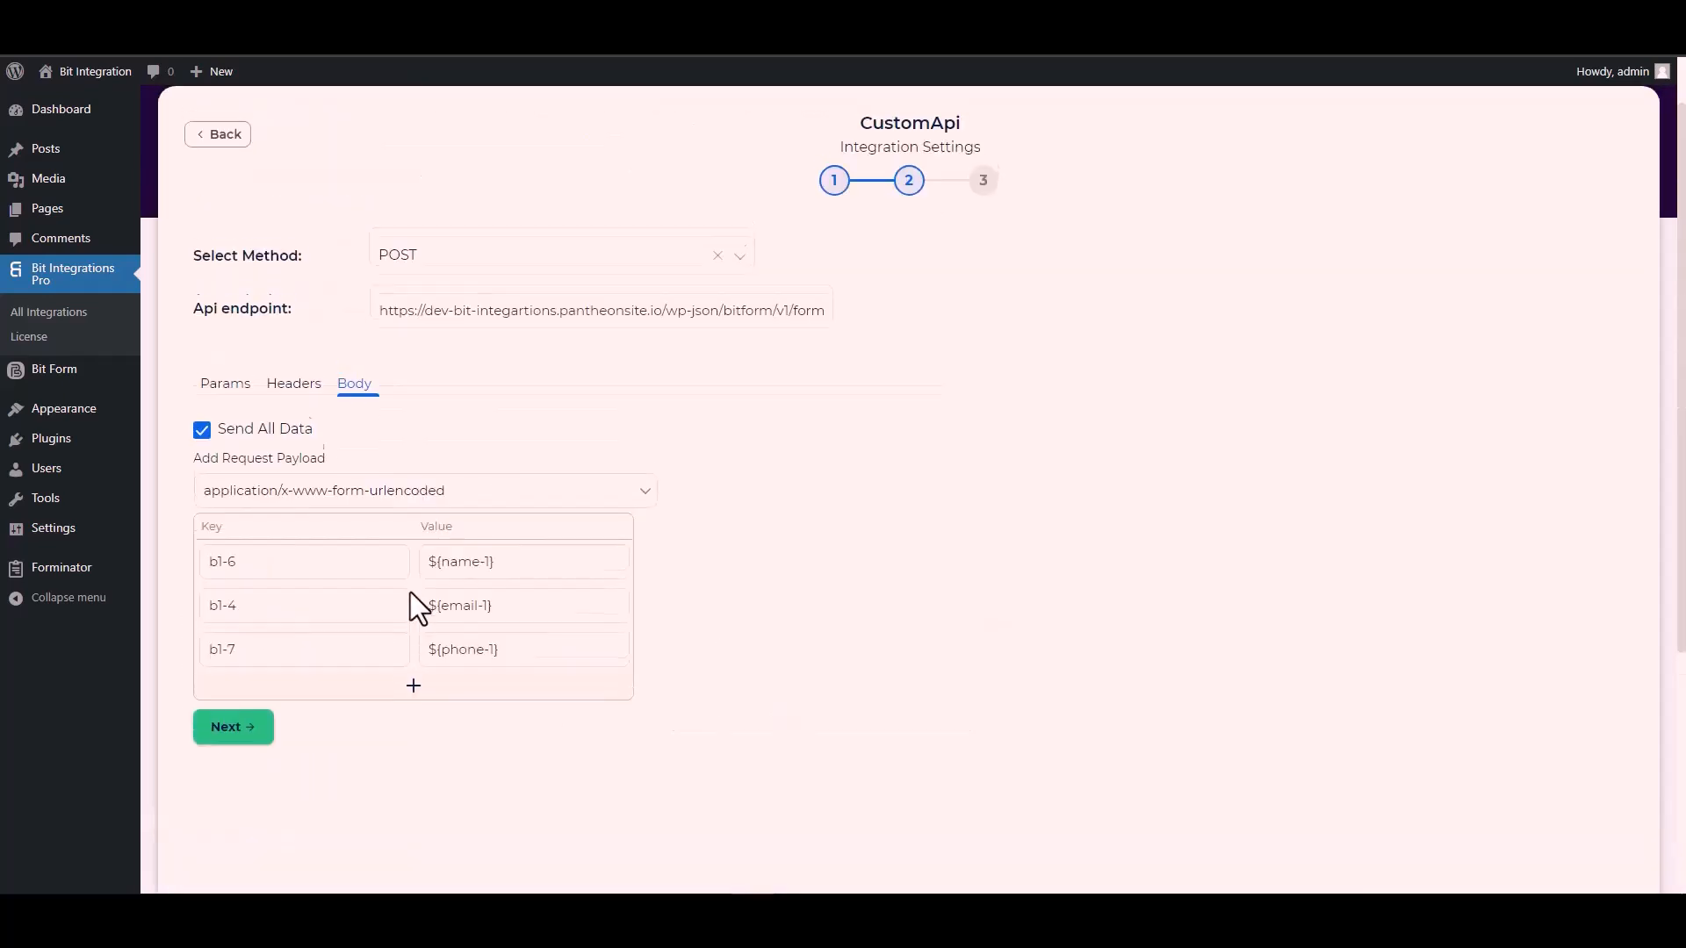
left_click(245, 723)
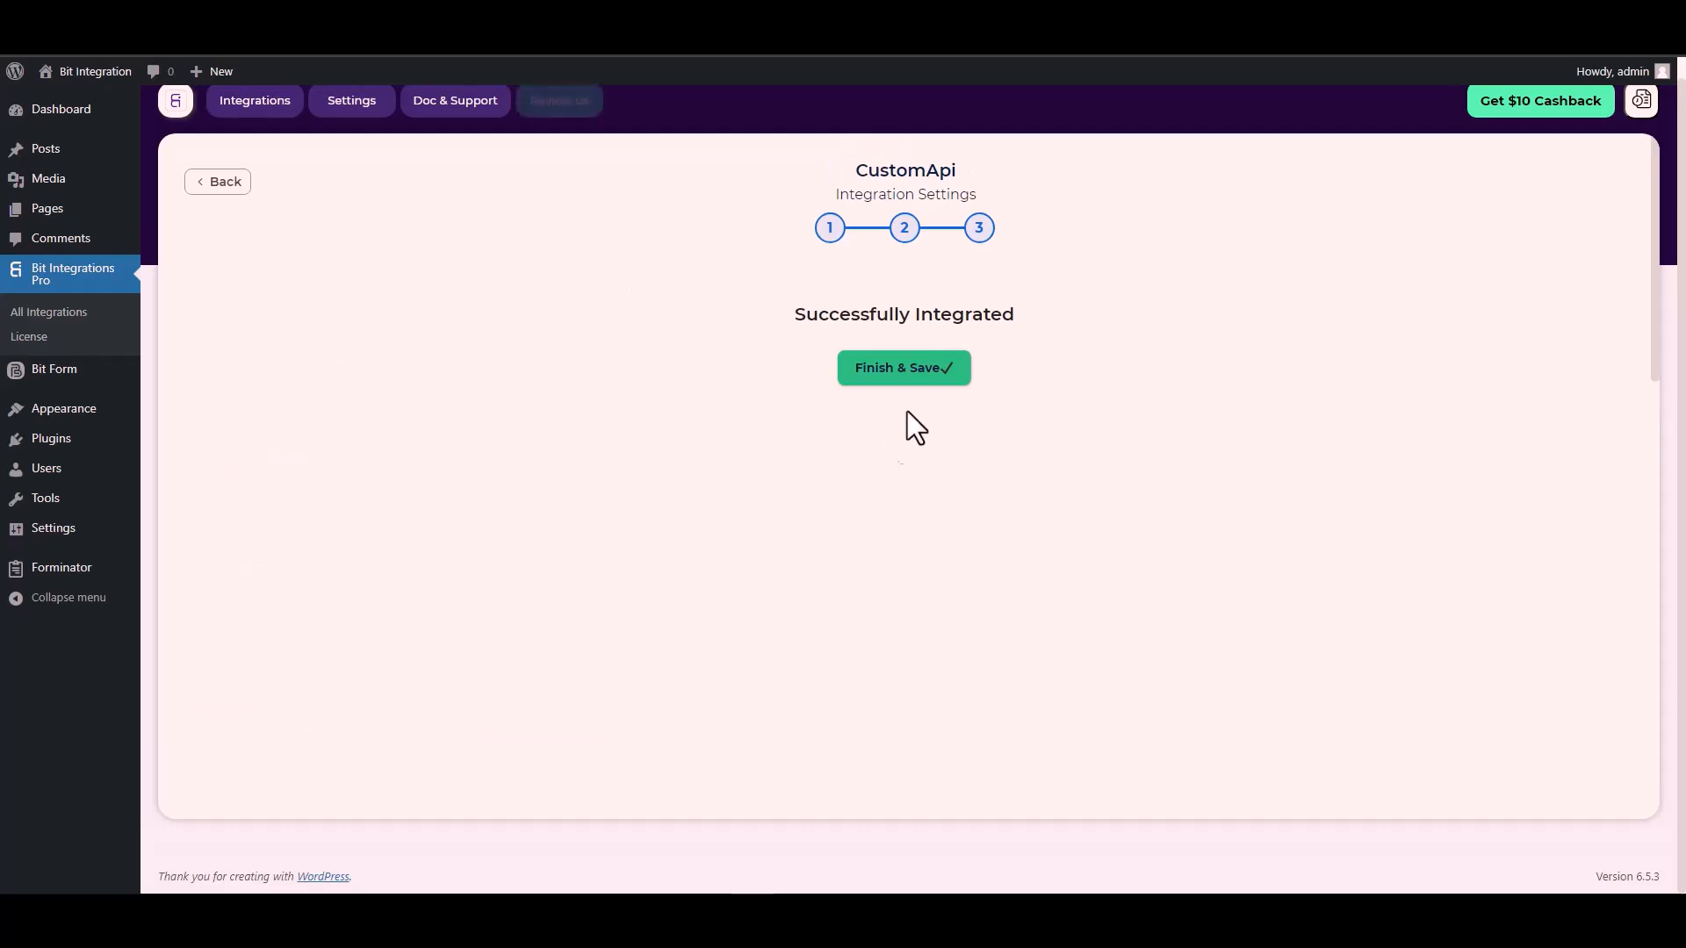
left_click(912, 381)
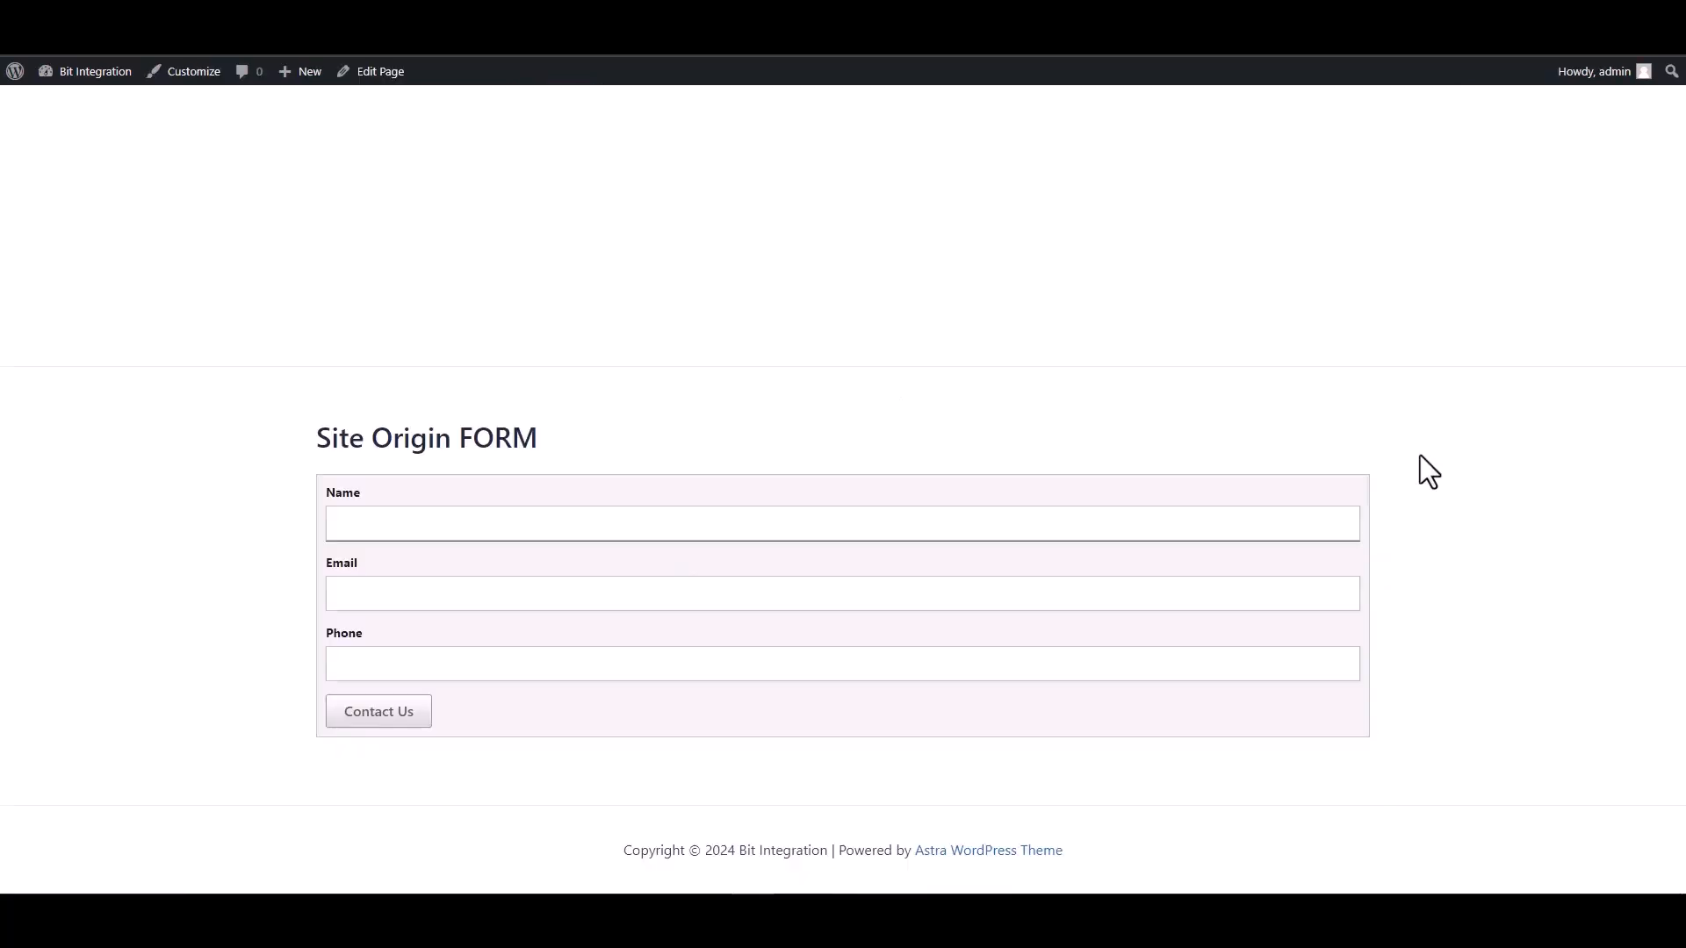
Step: Submit the Site Origin form with name 'Bit Integrations', an e-mail address and phone number
type("Bit Integrations")
left_click(1245, 594)
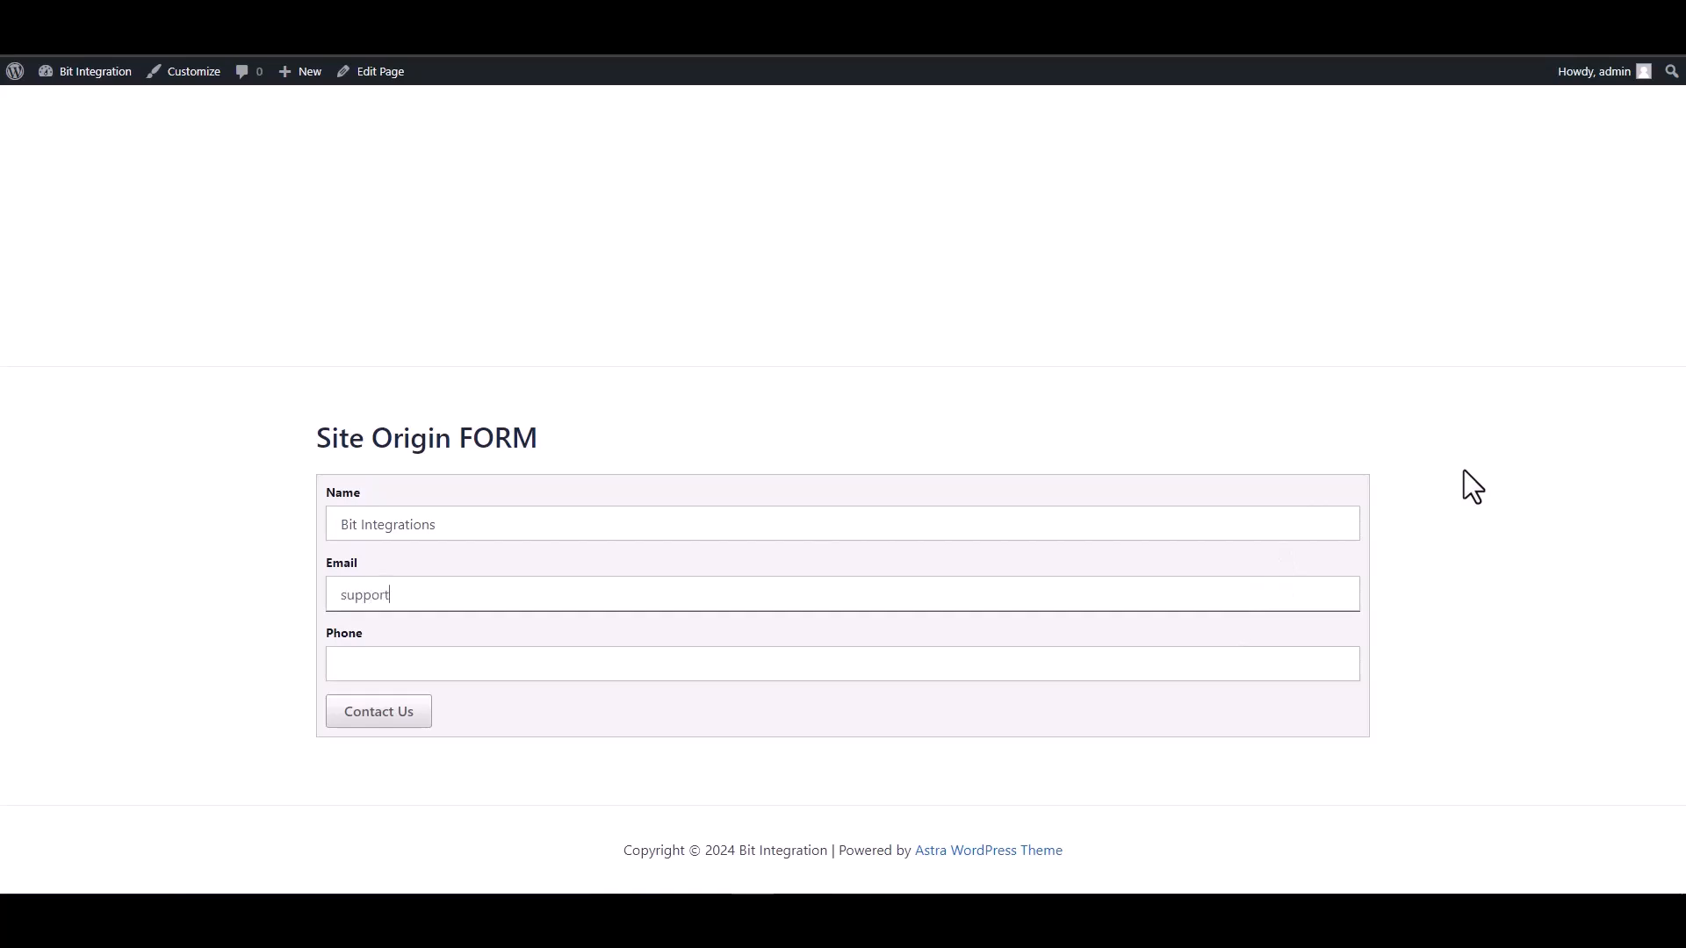
left_click(1212, 660)
type("444555666")
left_click(394, 715)
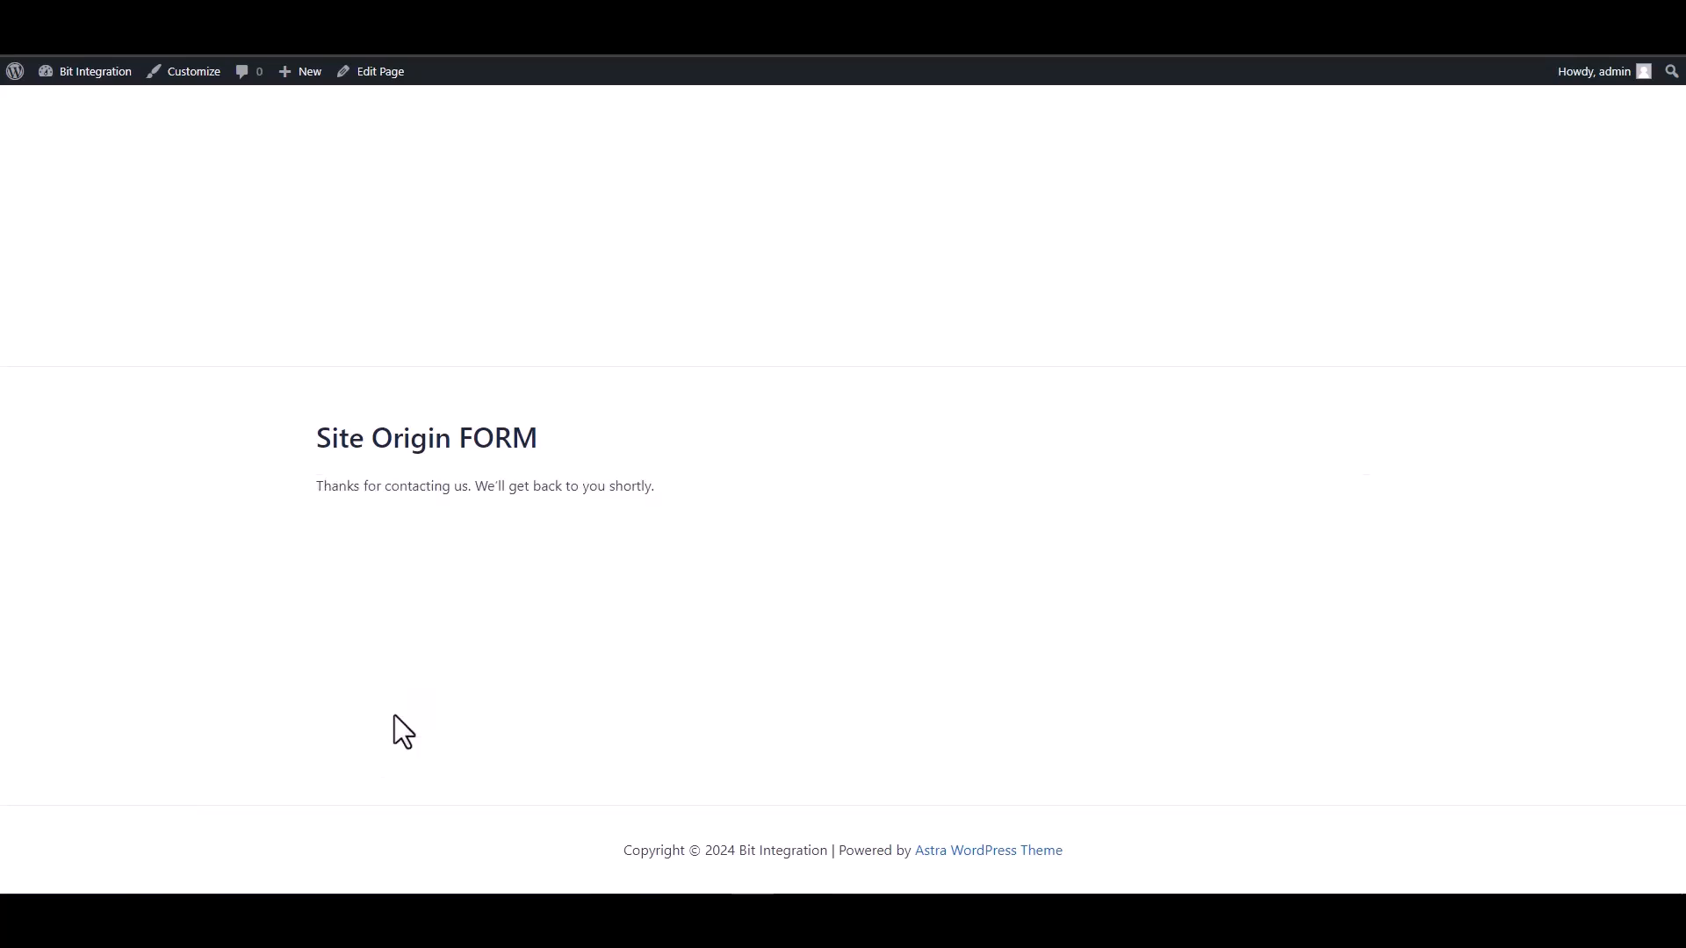
left_click_drag(338, 480, 606, 485)
Step: Open Responses from the Contact Form's Actions menu in Bit Form's All Forms list
left_click(587, 562)
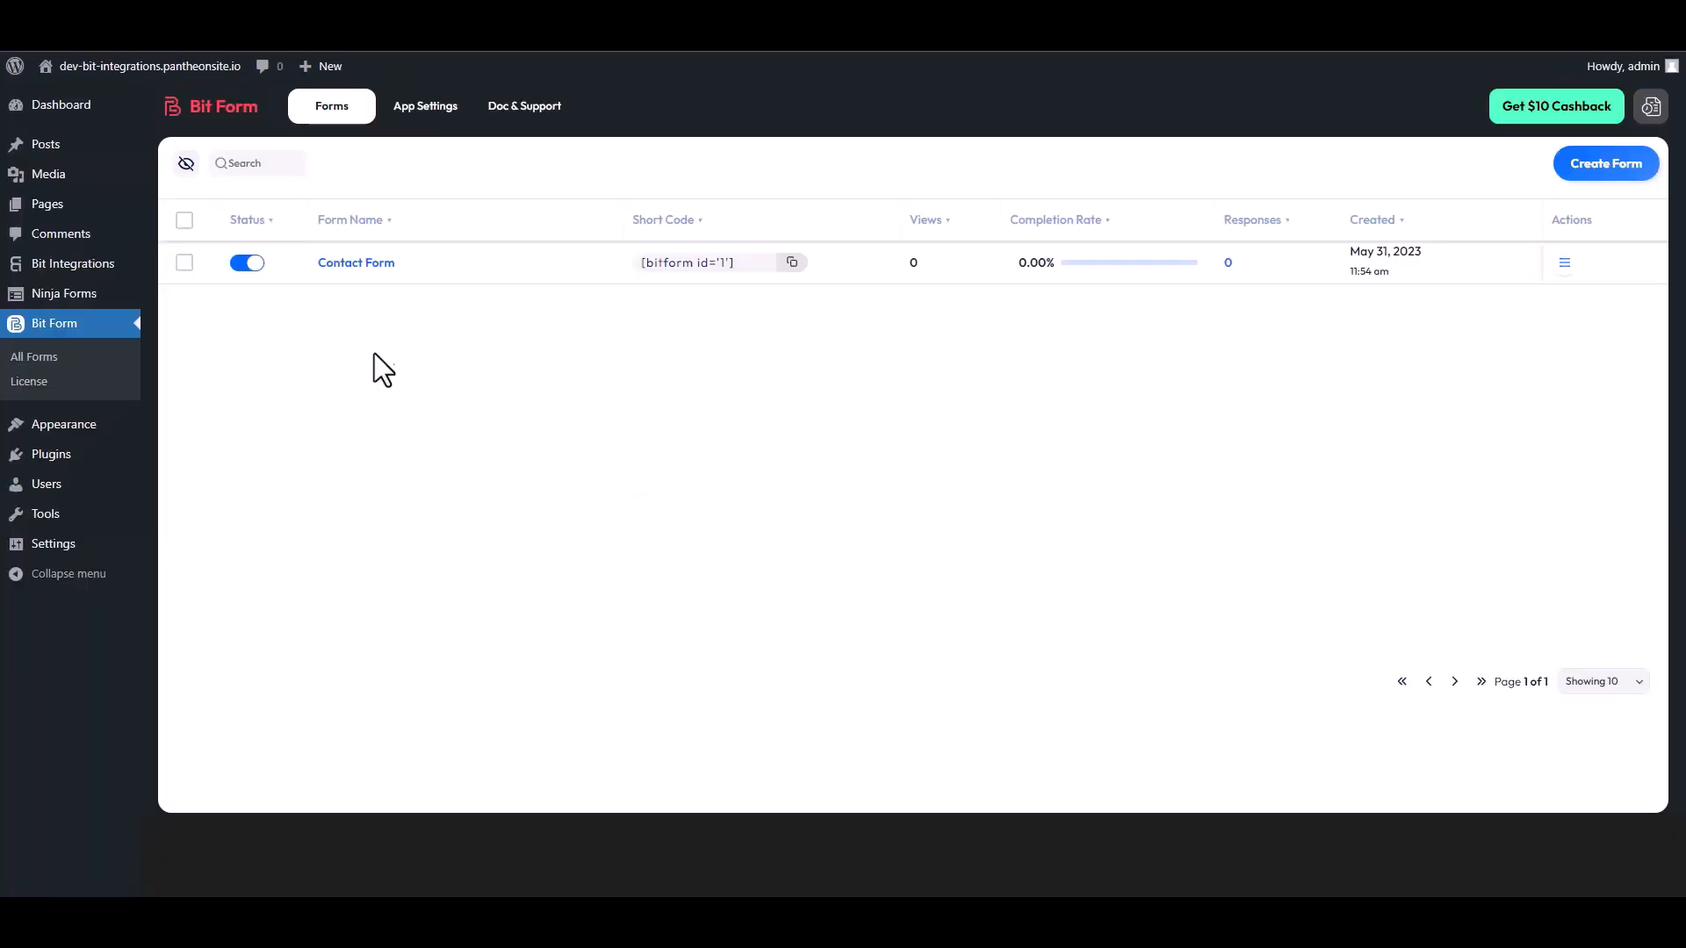
left_click(1564, 266)
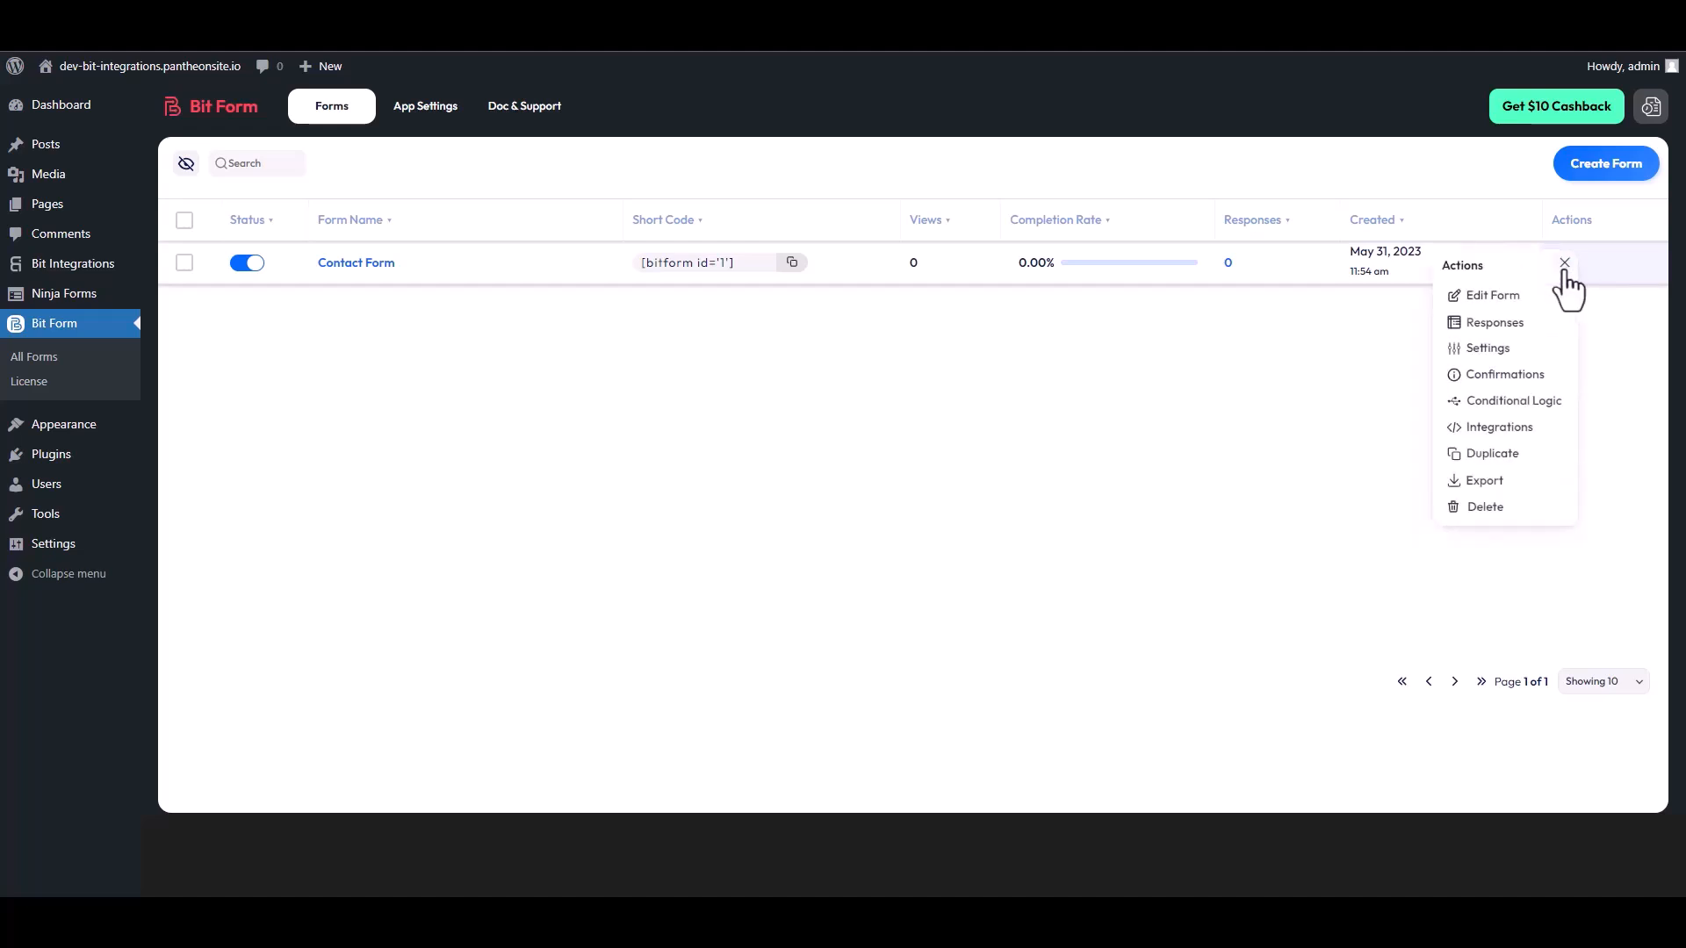
left_click(1501, 324)
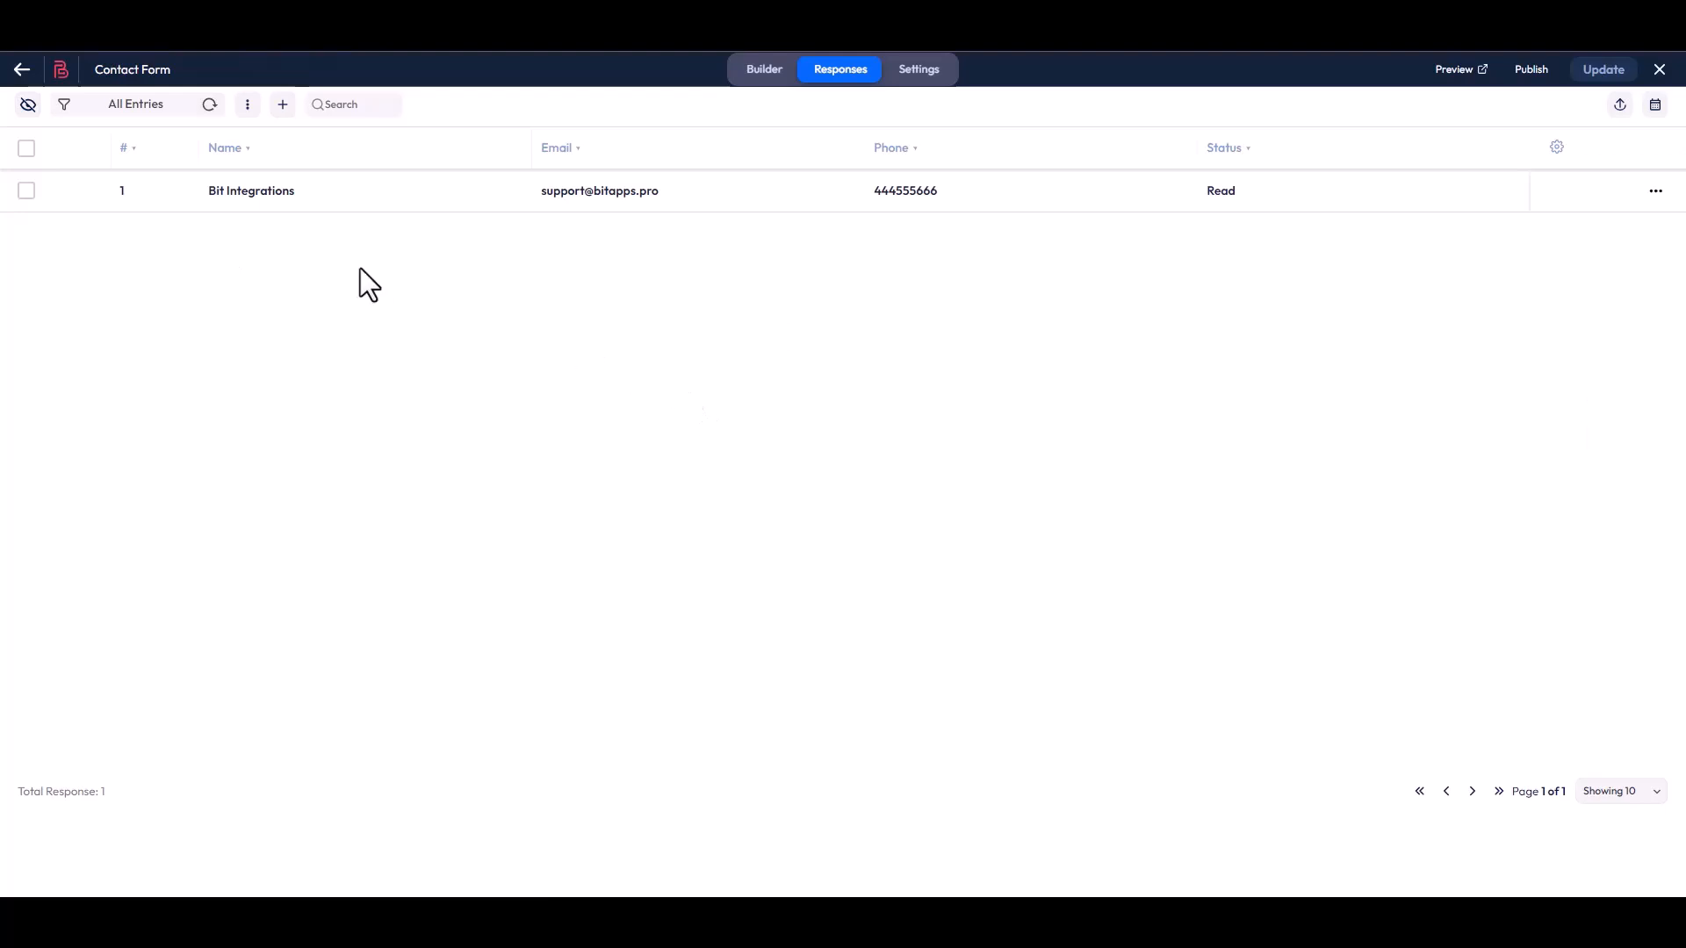